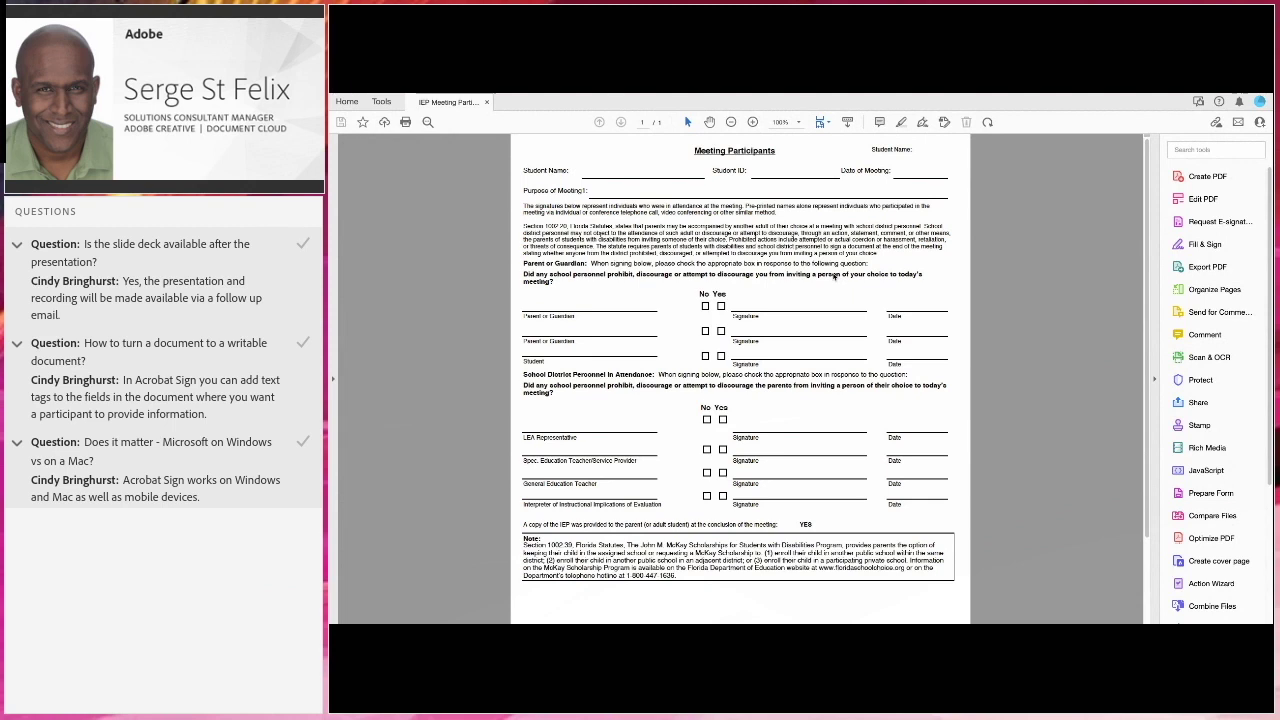
# Switch from the Acrobat IEP form to the Acrobat Sign Home tab in Edge
pyautogui.press('super+Tab')
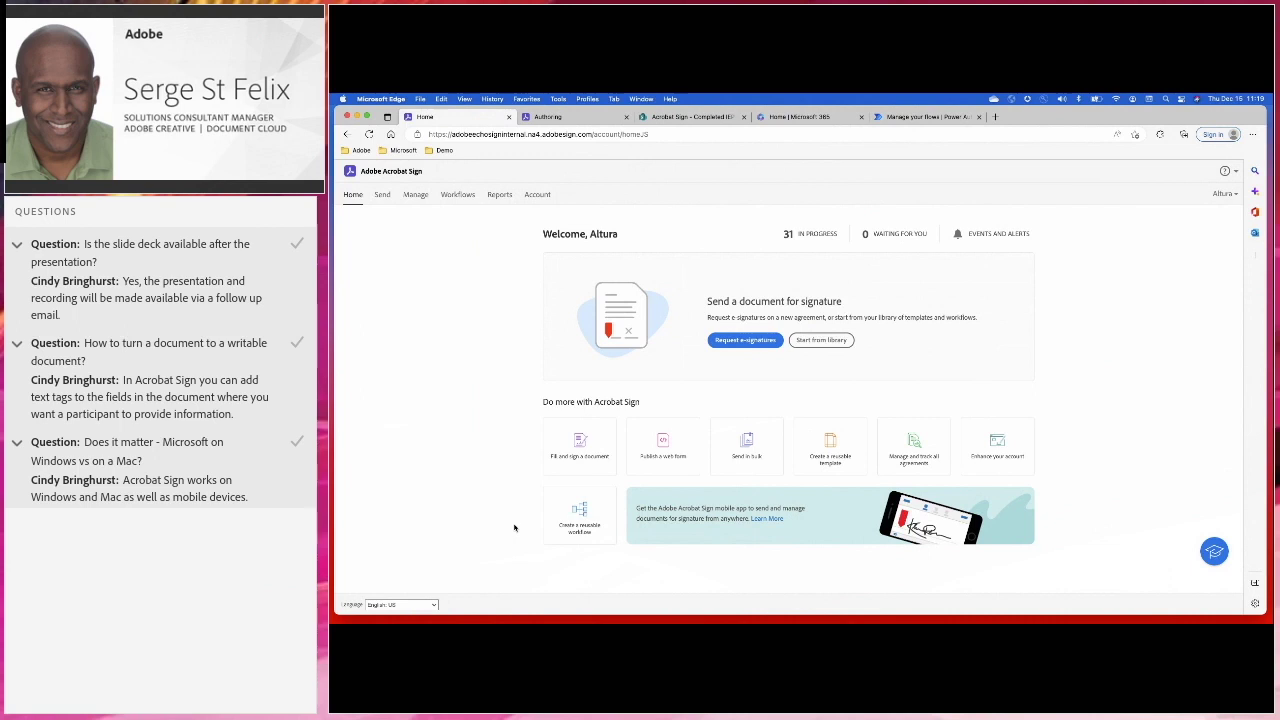
# Create a reusable workflow of the Custom Send Workflow type from the Acrobat Sign home page
pyautogui.click(584, 518)
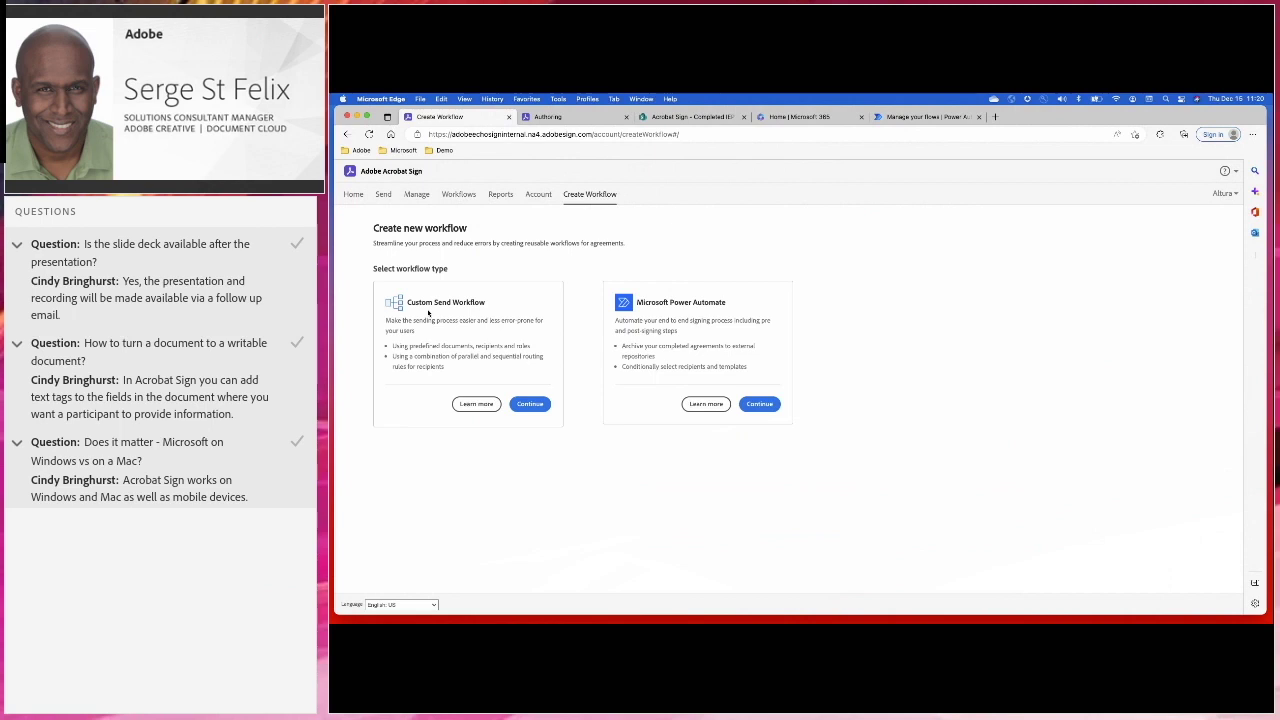
pyautogui.click(533, 405)
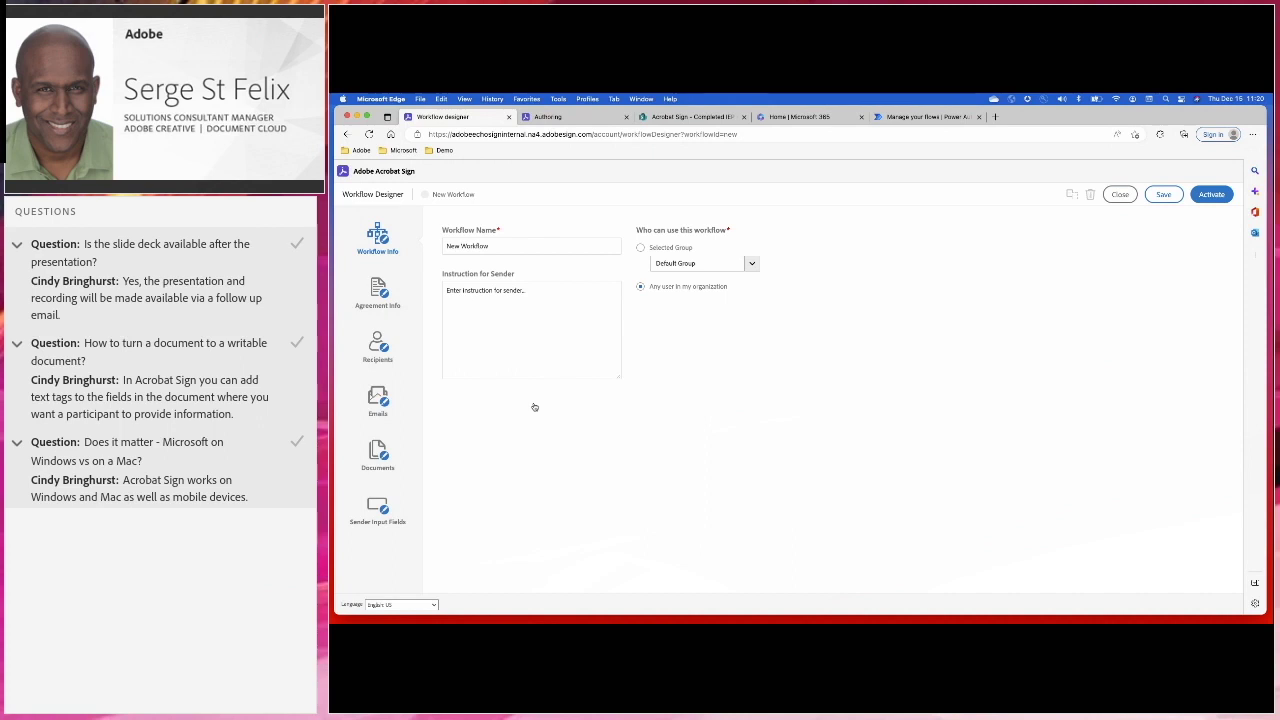
# Name the workflow 'IEP Workflow Demo' from the notes heading, then select the sender instructions there
pyautogui.moveTo(1267, 298); pyautogui.dragTo(970, 280)
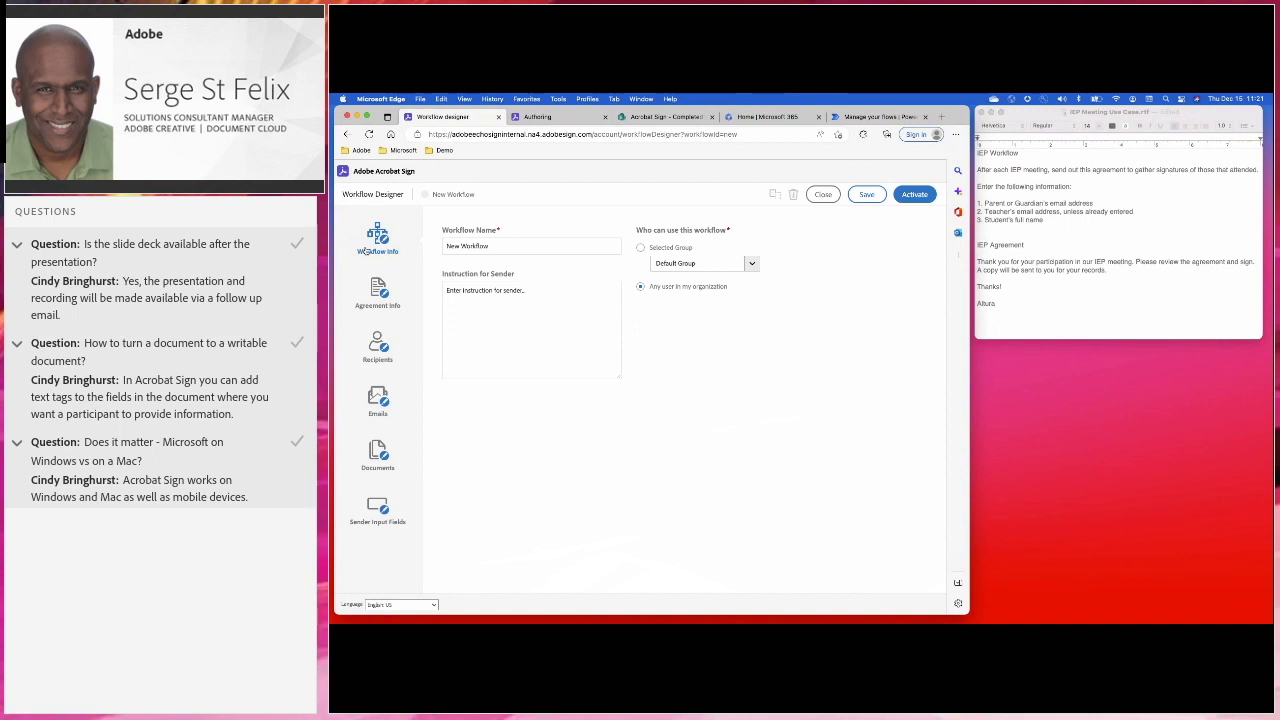
pyautogui.tripleClick(490, 246)
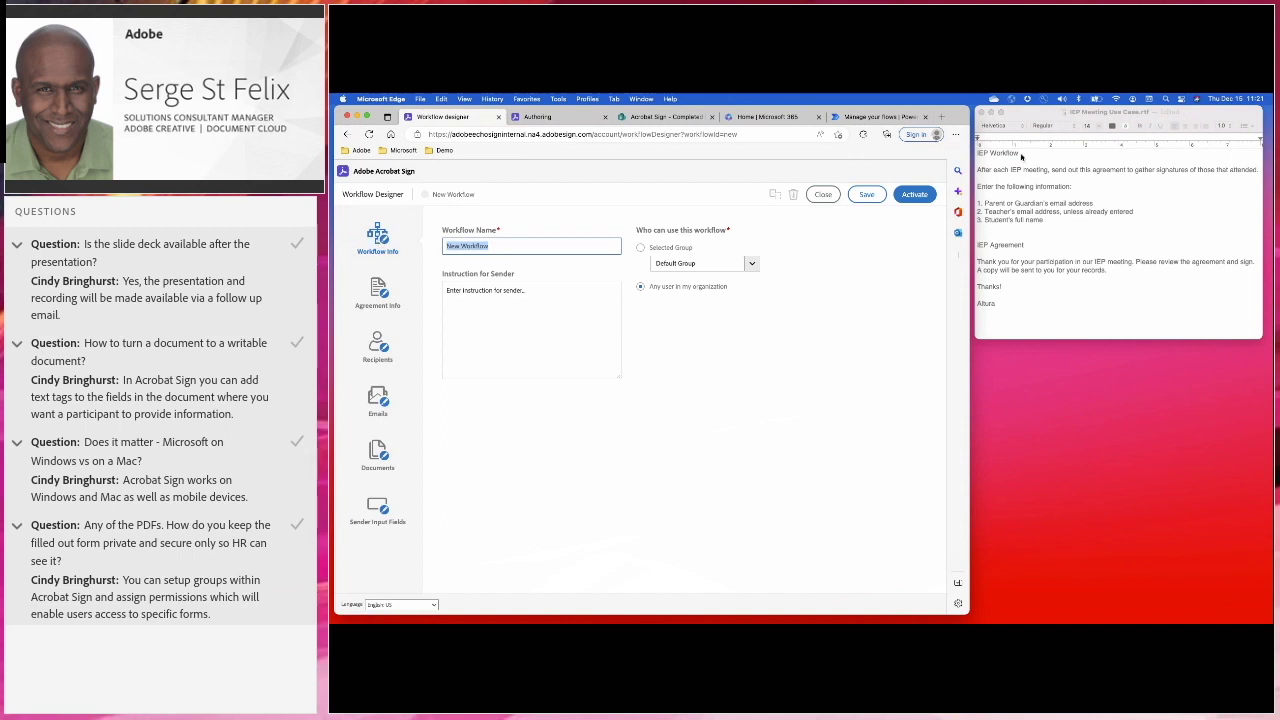
pyautogui.click(1023, 244)
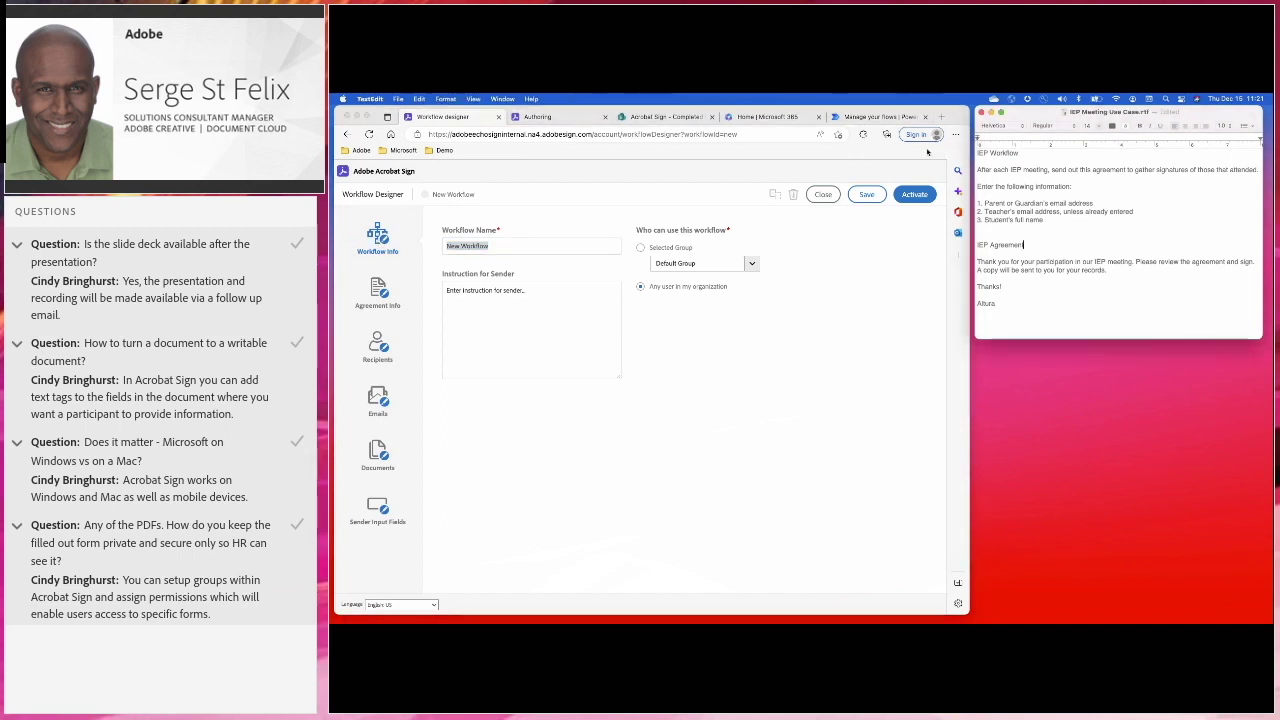
pyautogui.doubleClick(1008, 153)
pyautogui.tripleClick(1008, 153)
pyautogui.press('super+c')
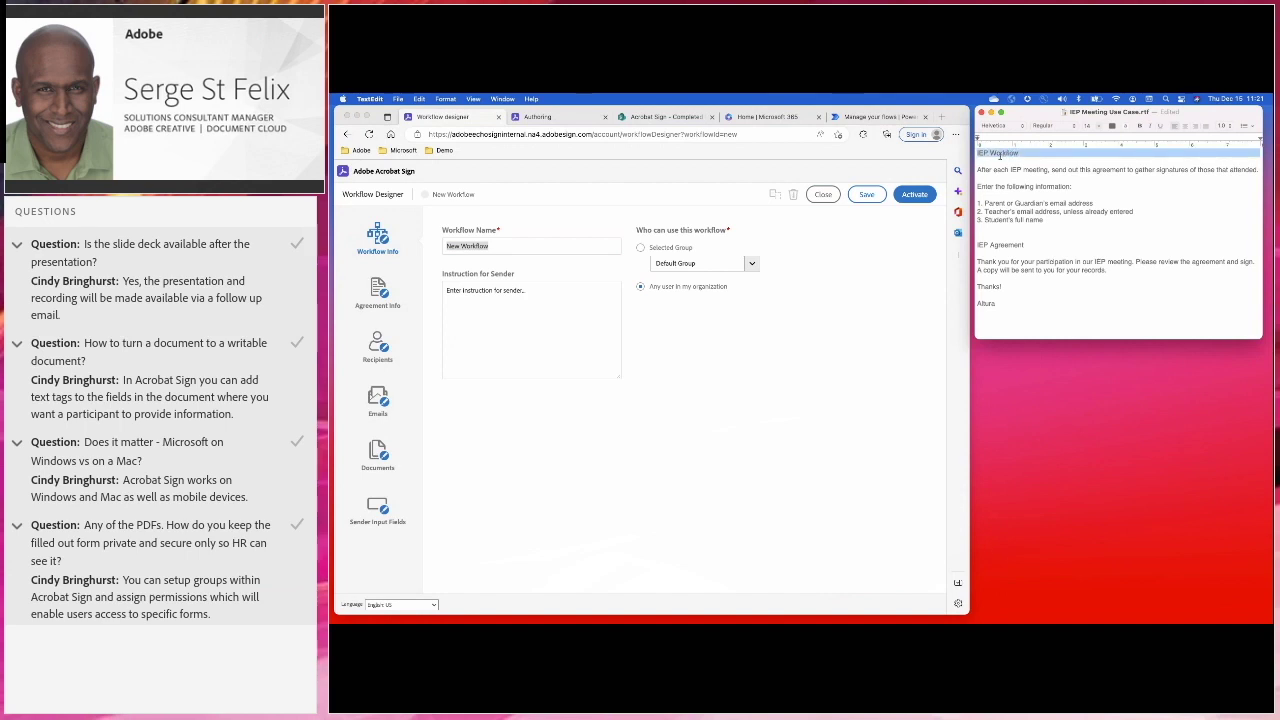
pyautogui.click(490, 247)
pyautogui.press('super+v')
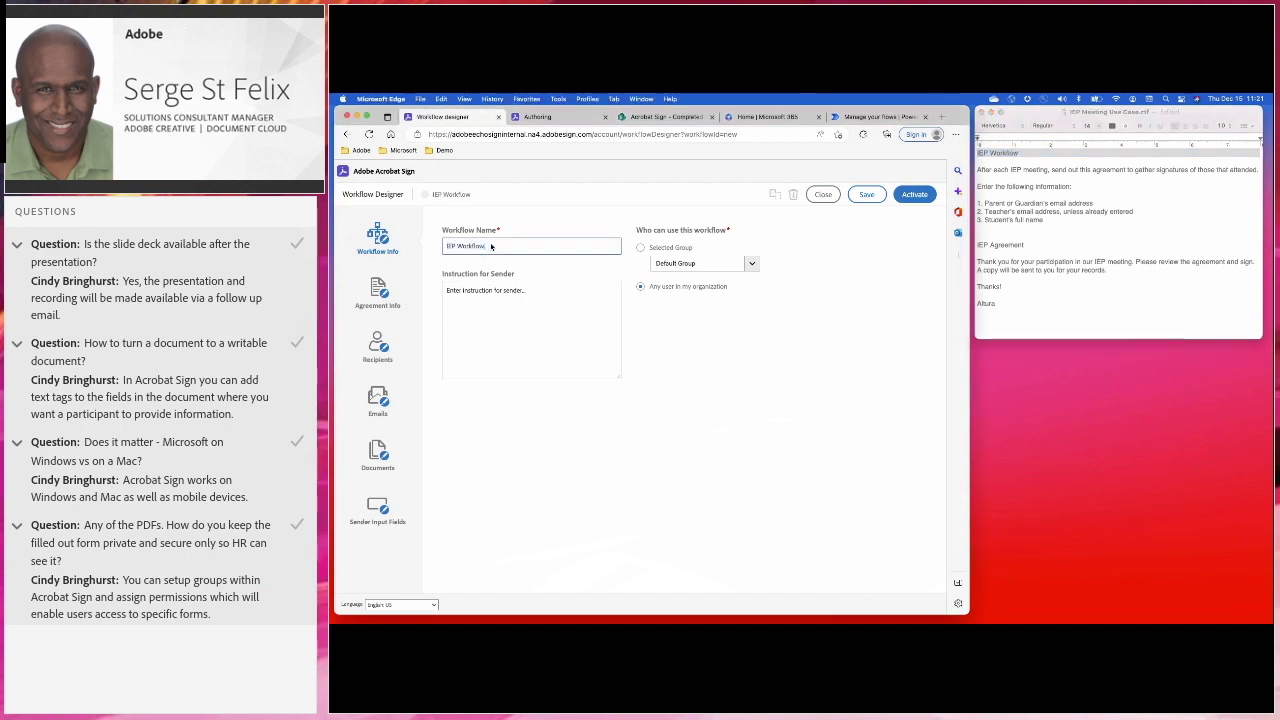
pyautogui.write('Demo')
pyautogui.click(1050, 222)
pyautogui.moveTo(1050, 222); pyautogui.dragTo(973, 172)
pyautogui.press('super+c')
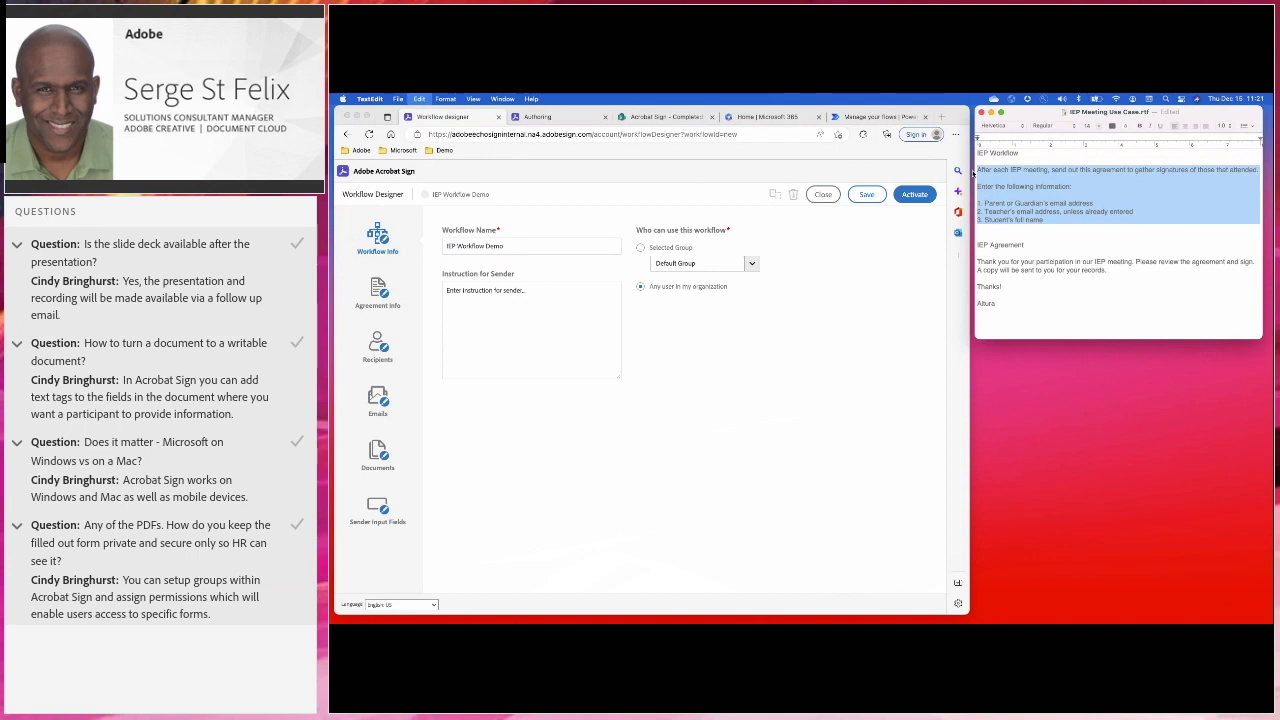
# Replace Instruction for Sender with the IEP steps for parent email, teacher email and student's full name
pyautogui.click(476, 300)
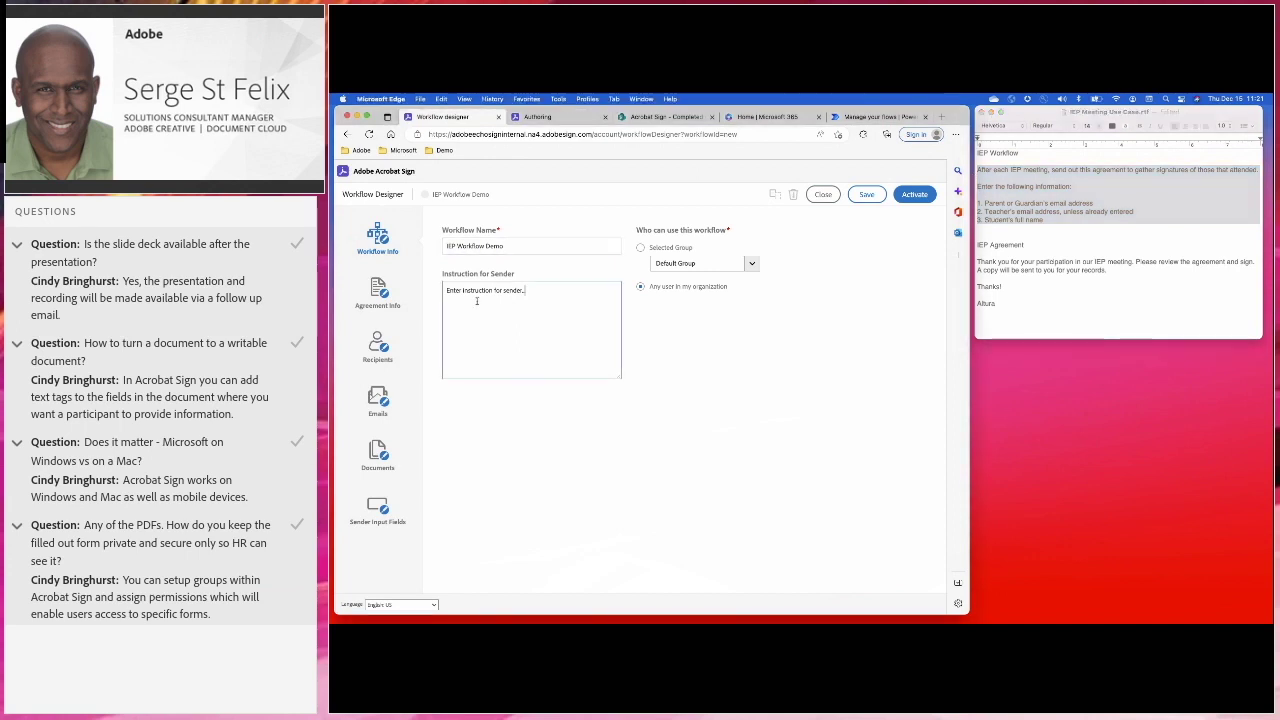
pyautogui.press('super+a')
pyautogui.press('super+v')
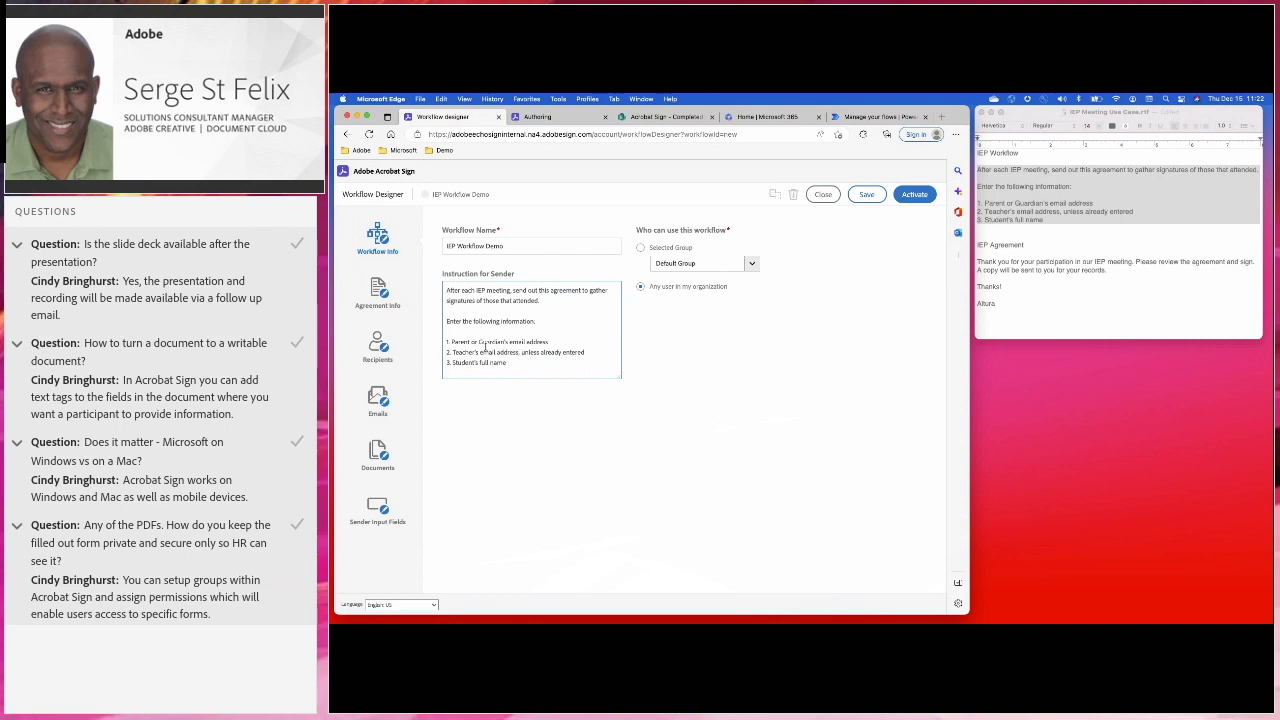
pyautogui.click(509, 368)
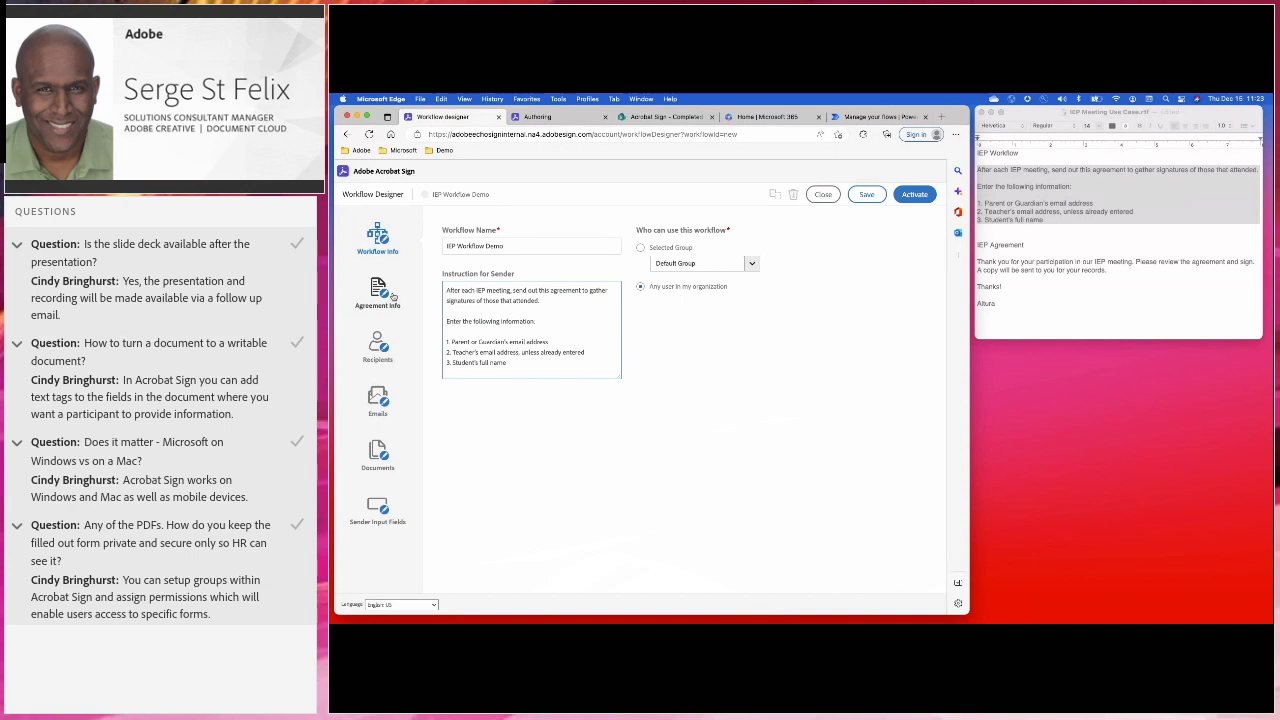
# Name the agreement 'IEP Agreement Demo' in the workflow's Agreement Info
pyautogui.click(388, 294)
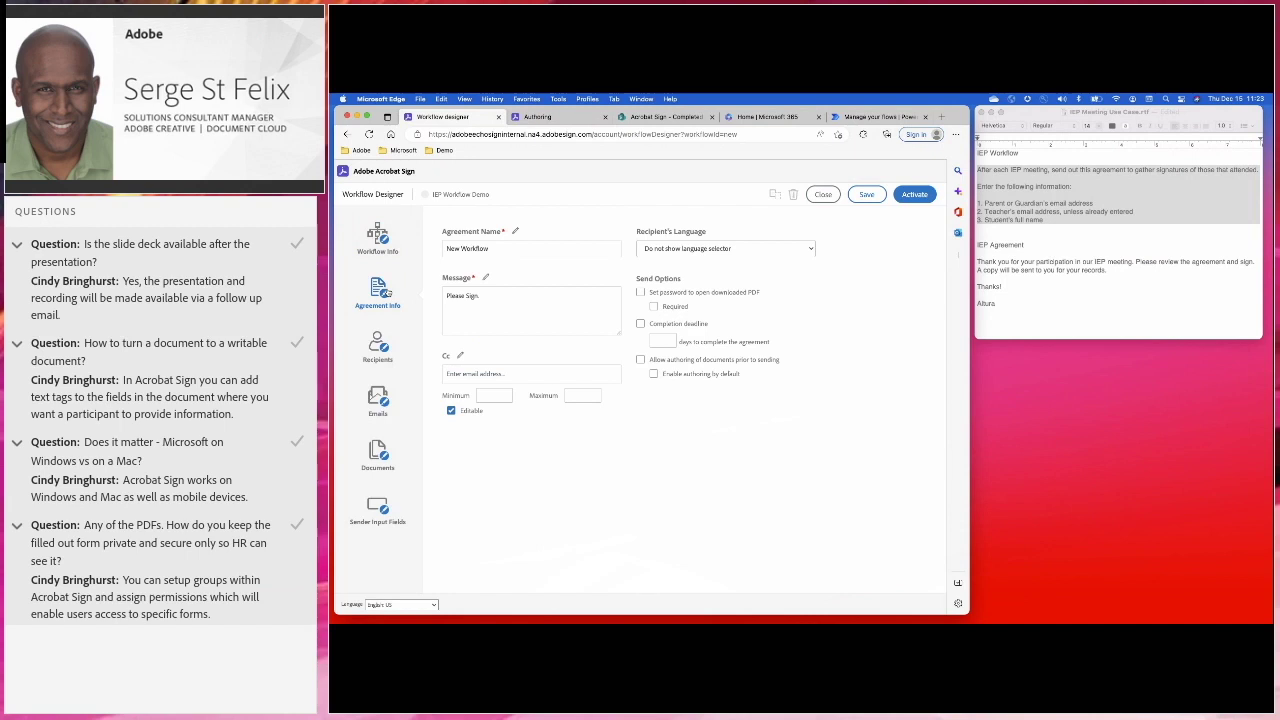
pyautogui.click(1011, 240)
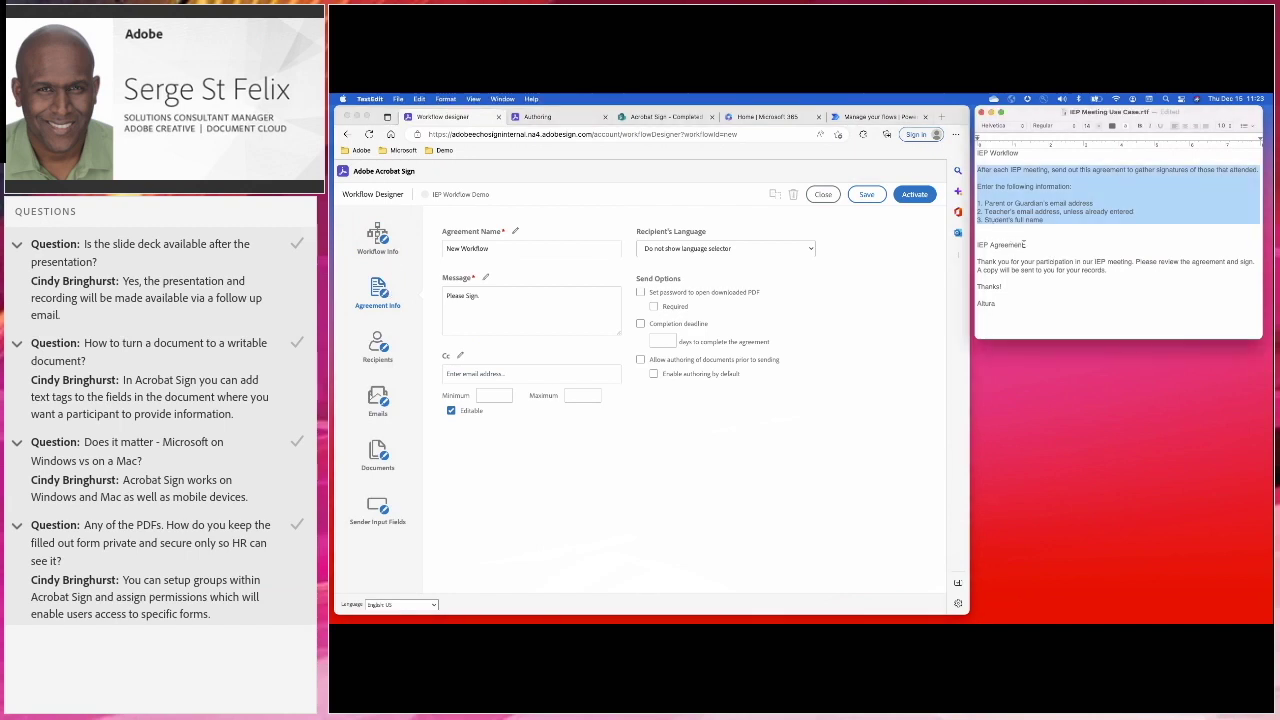
pyautogui.moveTo(1025, 245); pyautogui.dragTo(957, 250)
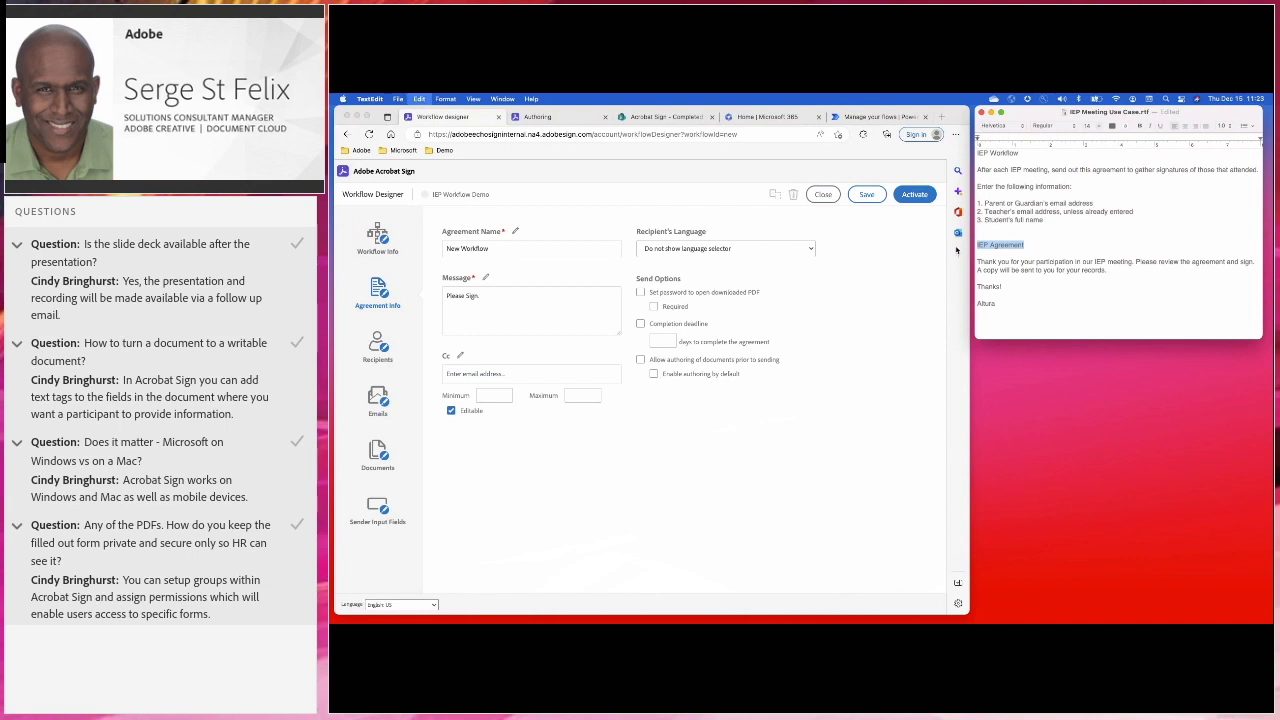
pyautogui.tripleClick(487, 249)
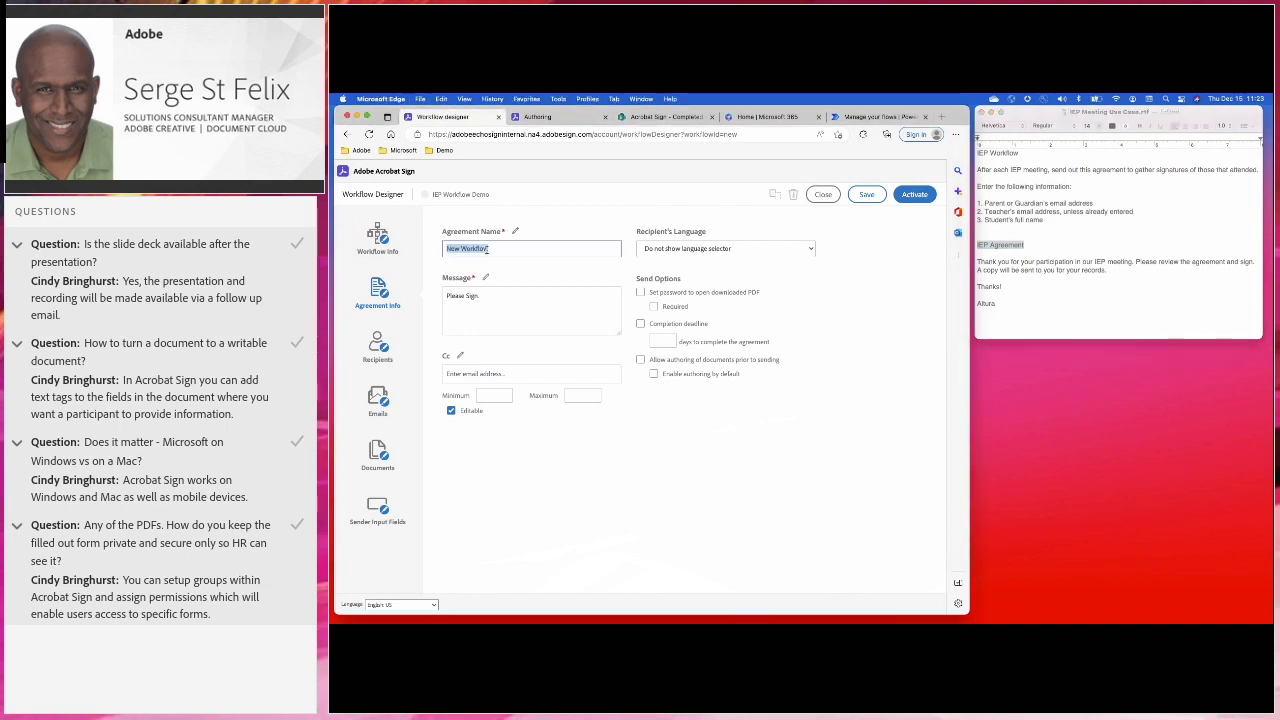
pyautogui.write('IEP Agreement')
pyautogui.write('Demo')
# Replace the 'Please Sign' message with the IEP thank-you text and bring up Recipients routing
pyautogui.click(1010, 296)
pyautogui.moveTo(1000, 303); pyautogui.dragTo(977, 260)
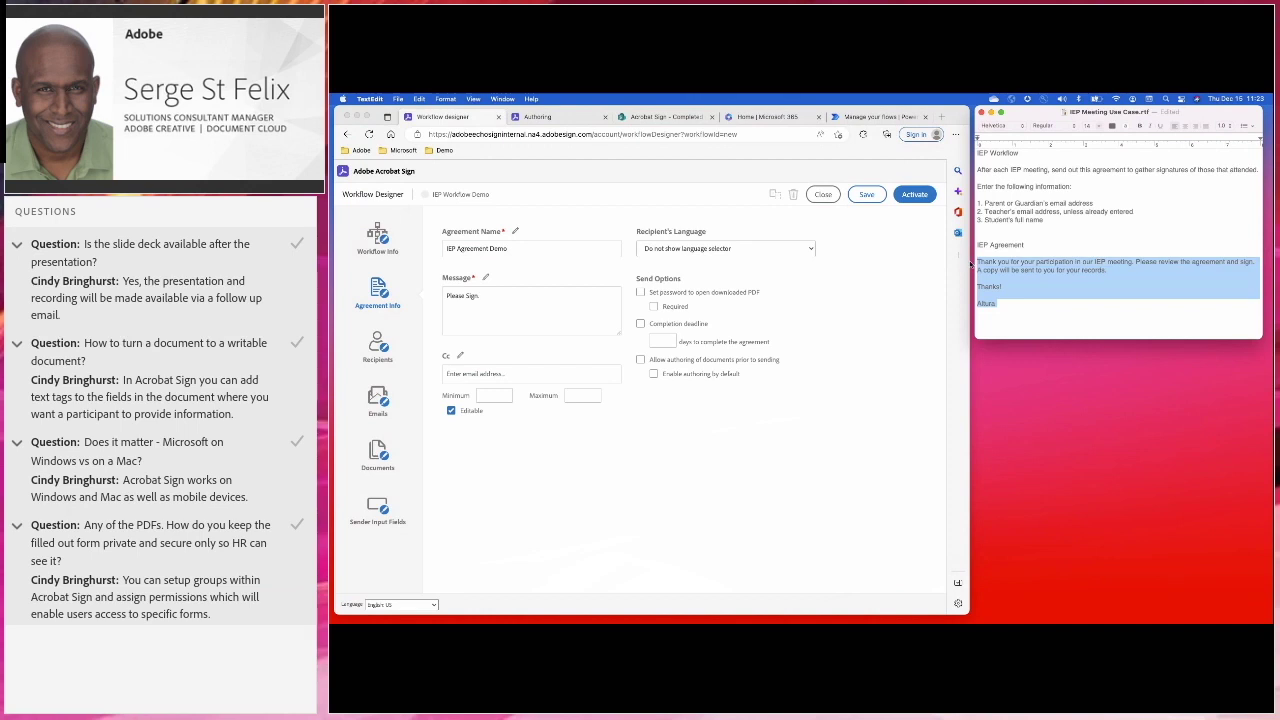
pyautogui.click(477, 296)
pyautogui.press('super+a')
pyautogui.press('super+v')
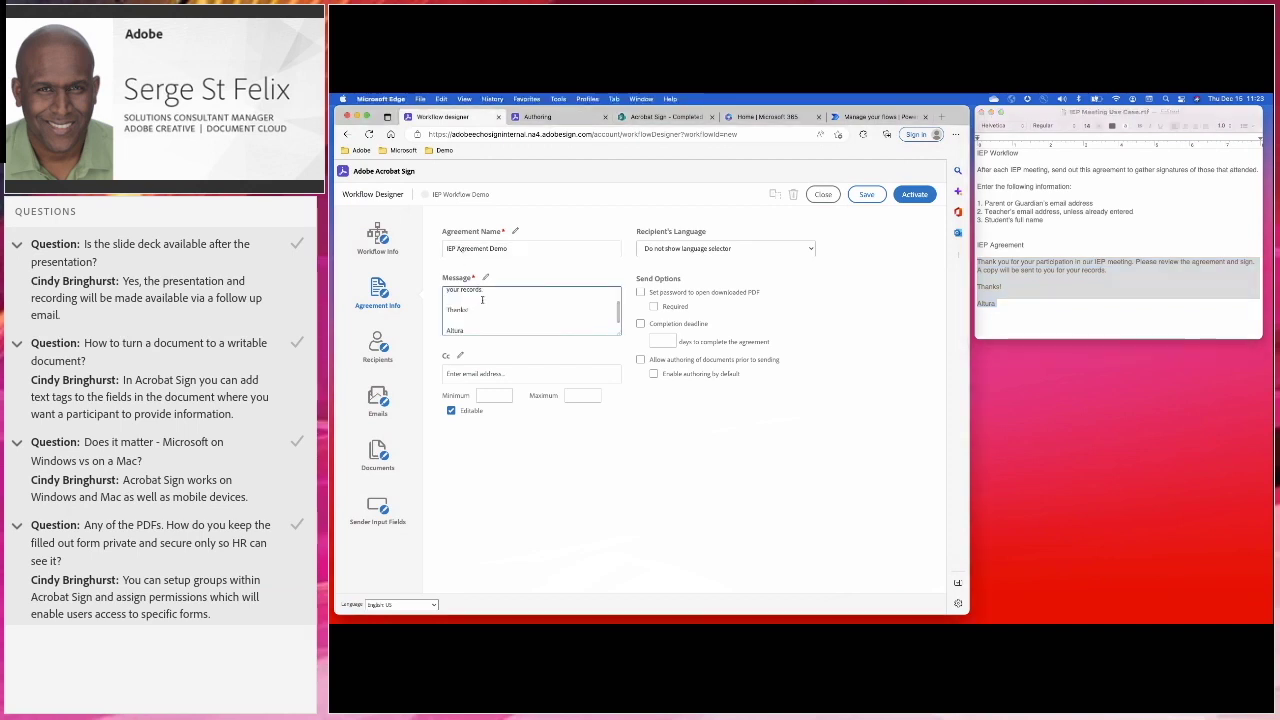
pyautogui.scroll(3, 539, 318)
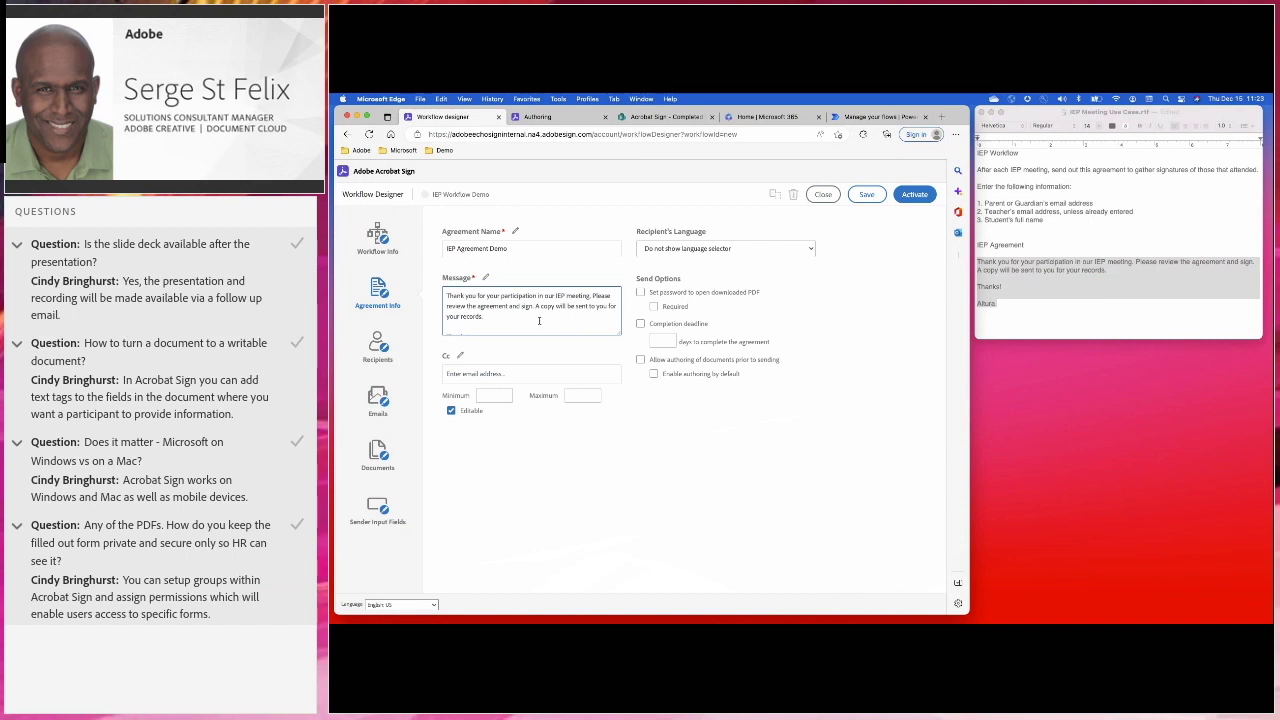
pyautogui.moveTo(970, 369); pyautogui.dragTo(1265, 323)
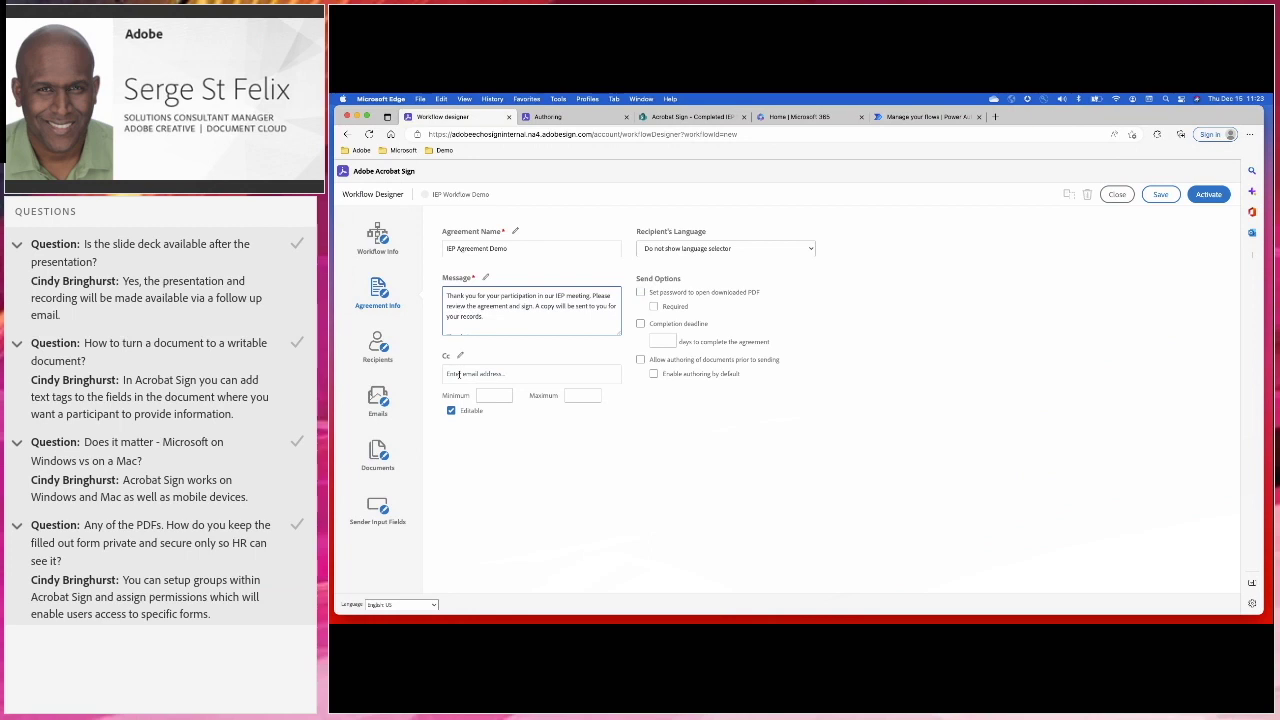
pyautogui.click(379, 350)
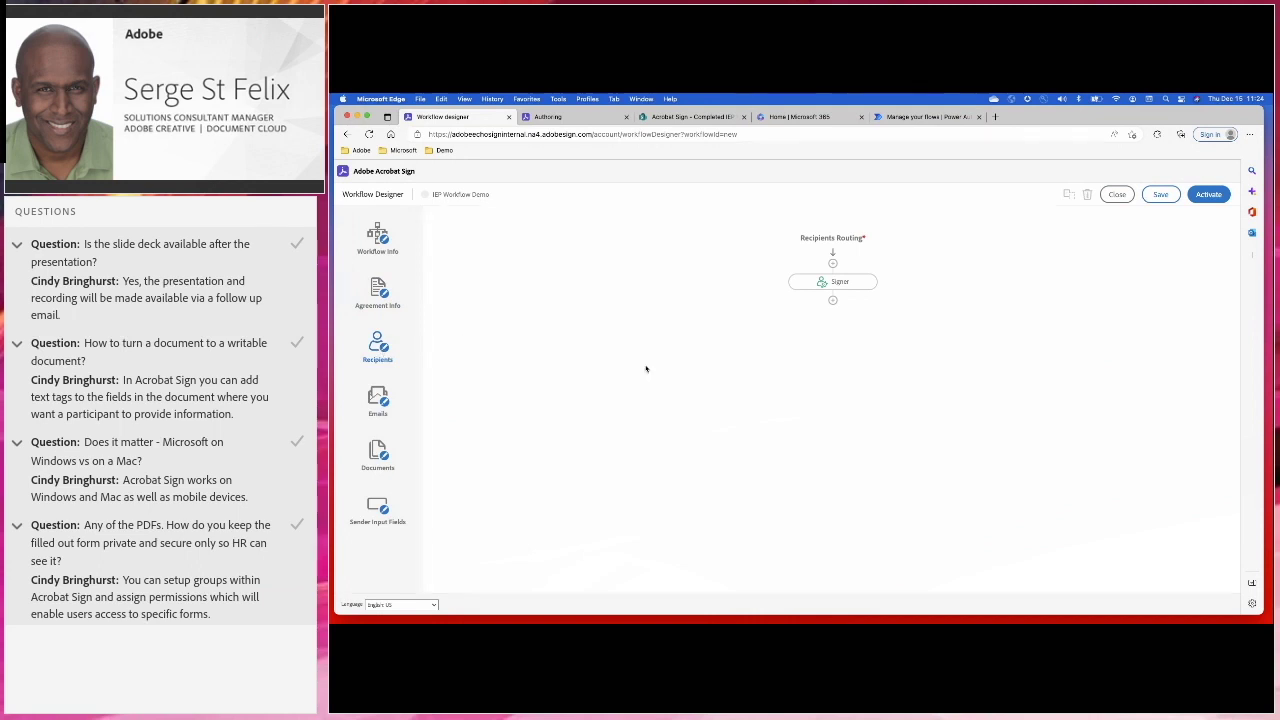
# Add a second recipient and rename the first signer to 'Parent or Guardian'
pyautogui.click(832, 301)
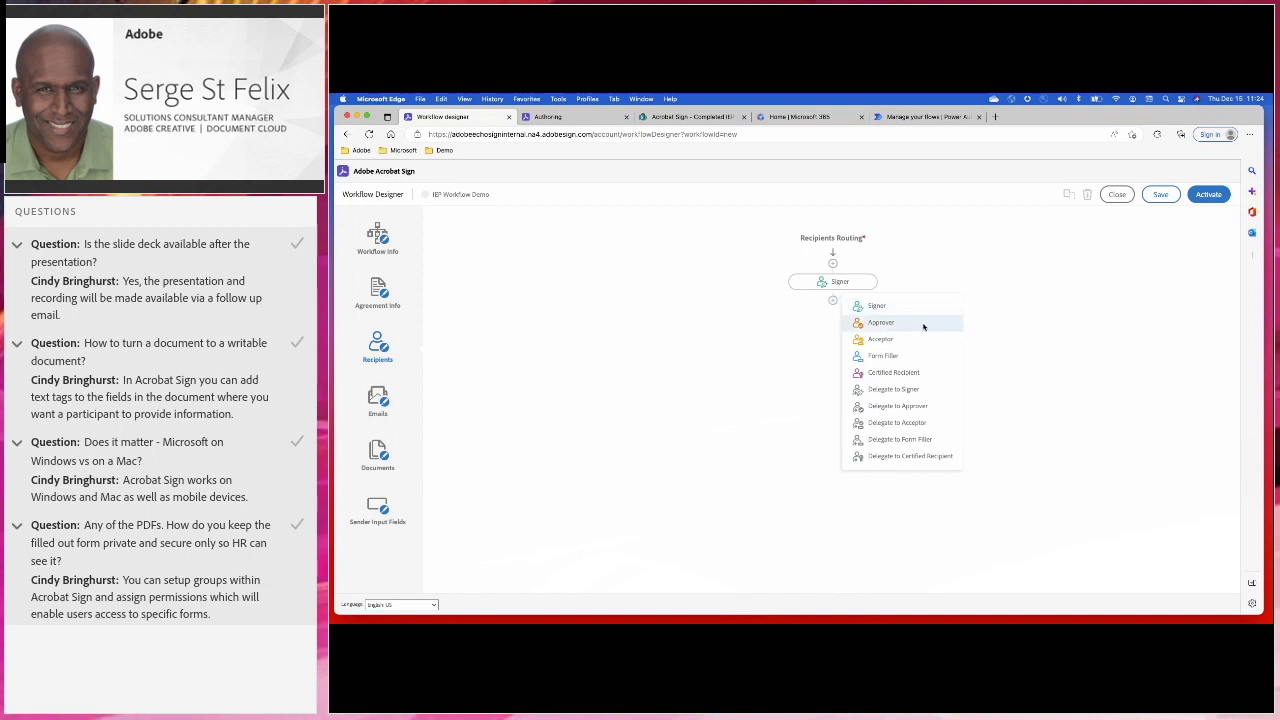
pyautogui.click(875, 308)
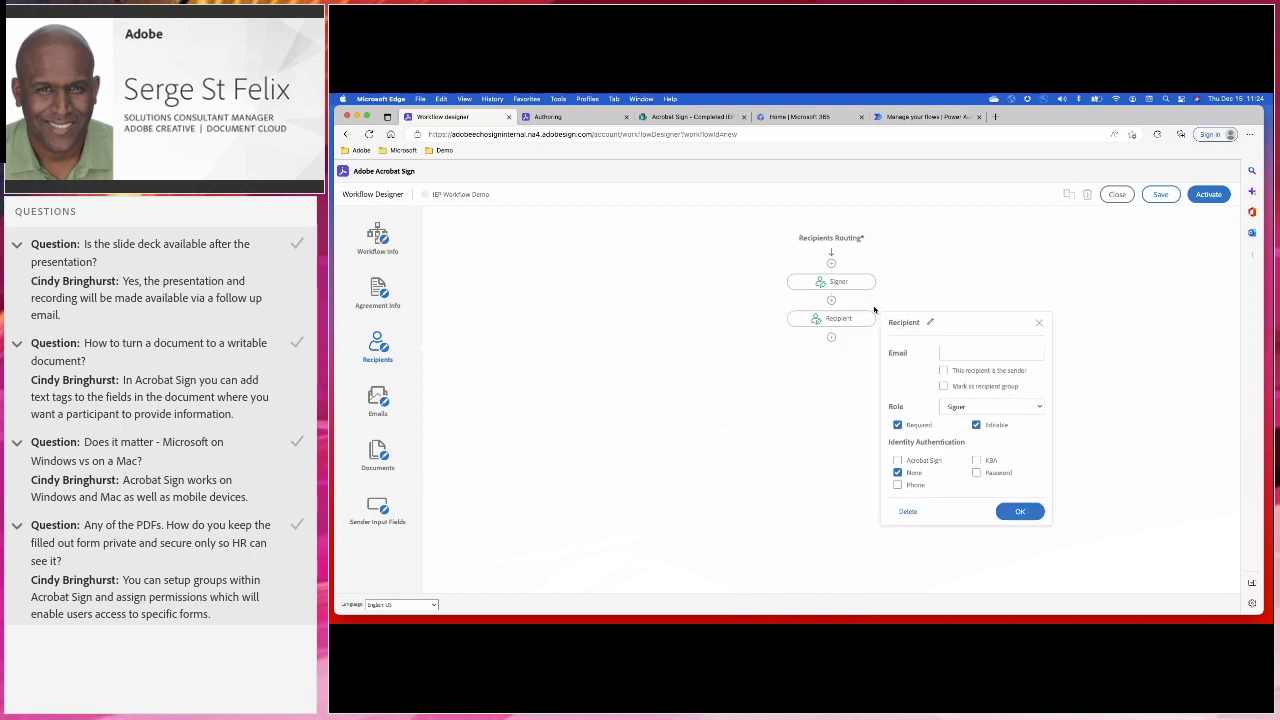
pyautogui.click(858, 282)
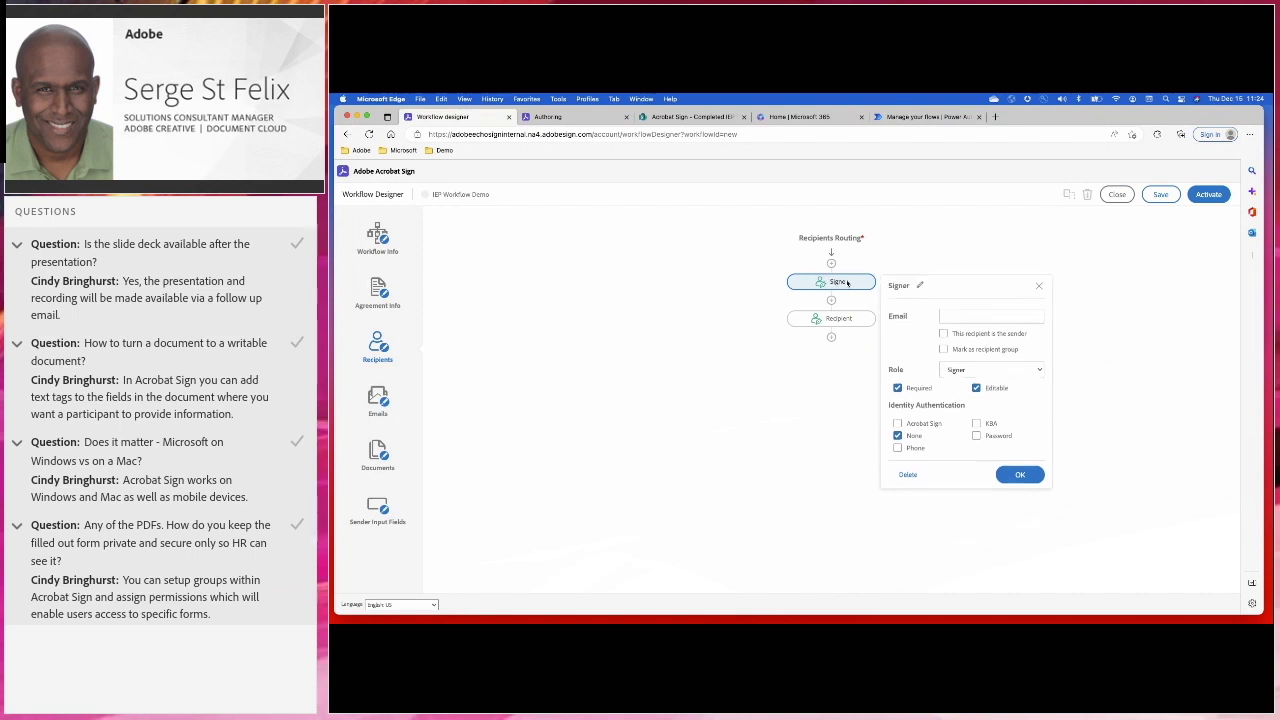
pyautogui.click(919, 286)
pyautogui.doubleClick(918, 290)
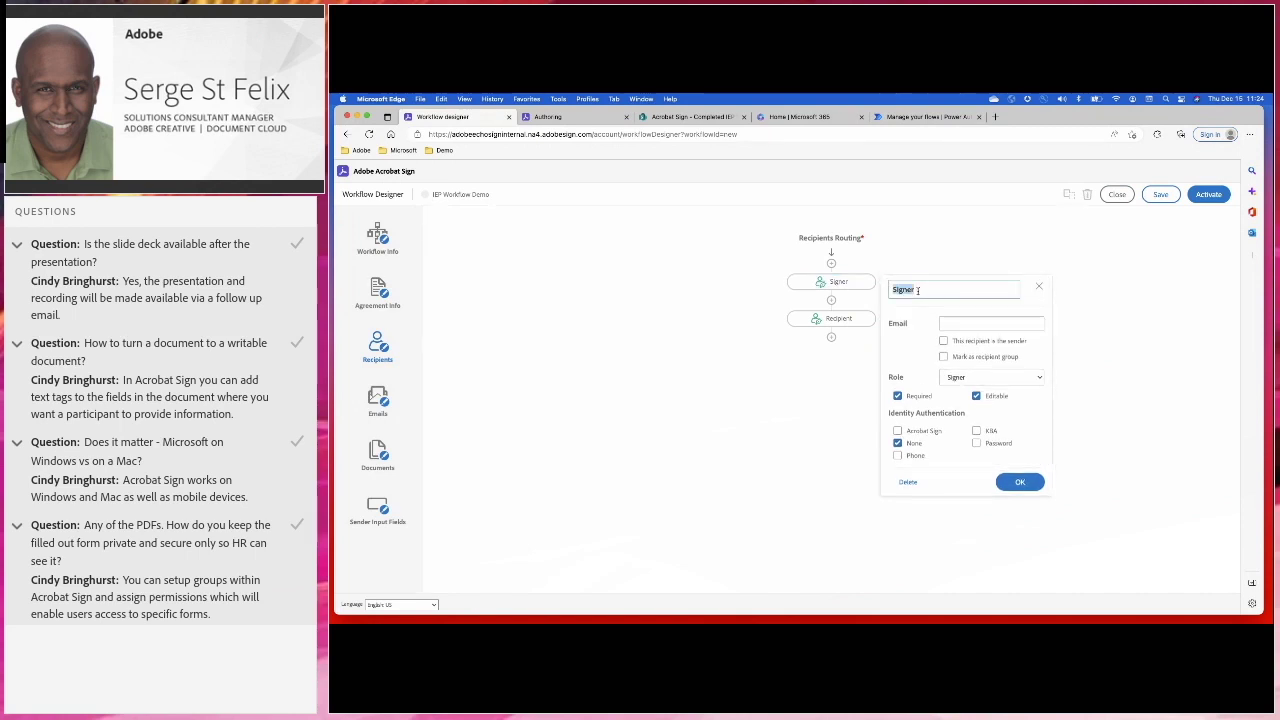
pyautogui.write('Parent or Guardian')
pyautogui.click(1023, 482)
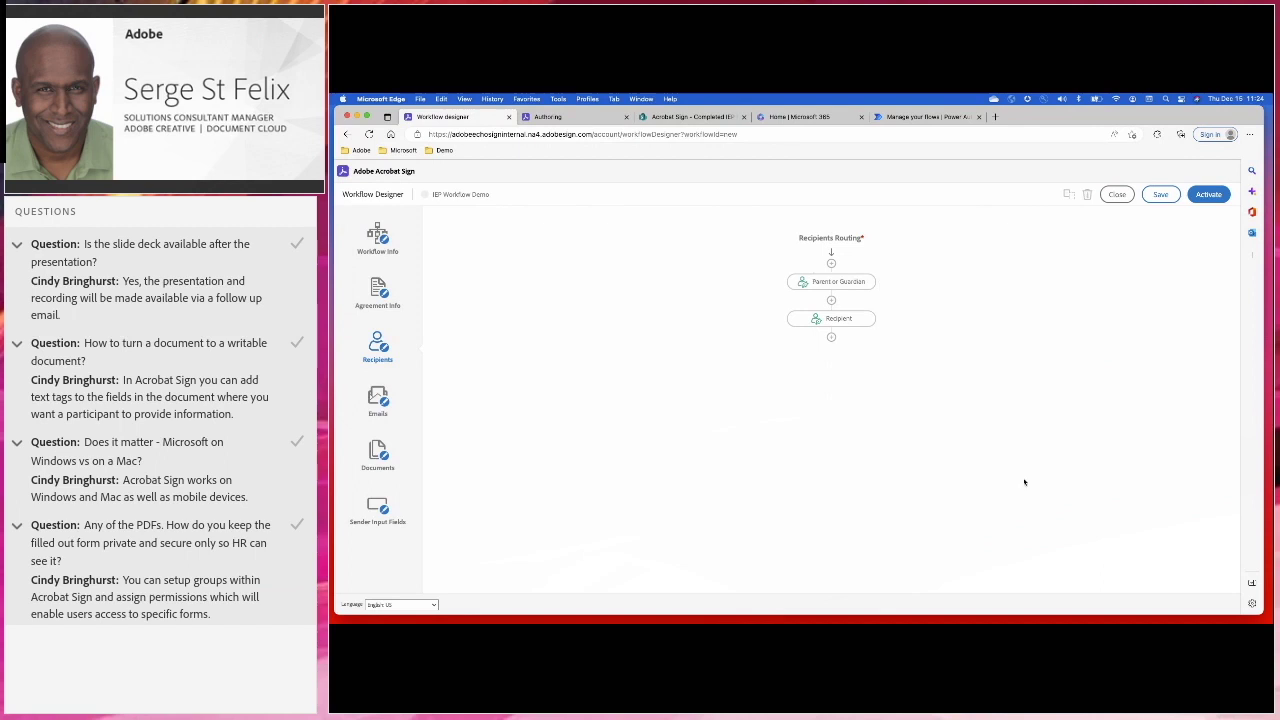
# Rename the second recipient to 'Teacher' and mark it as the sender
pyautogui.click(838, 319)
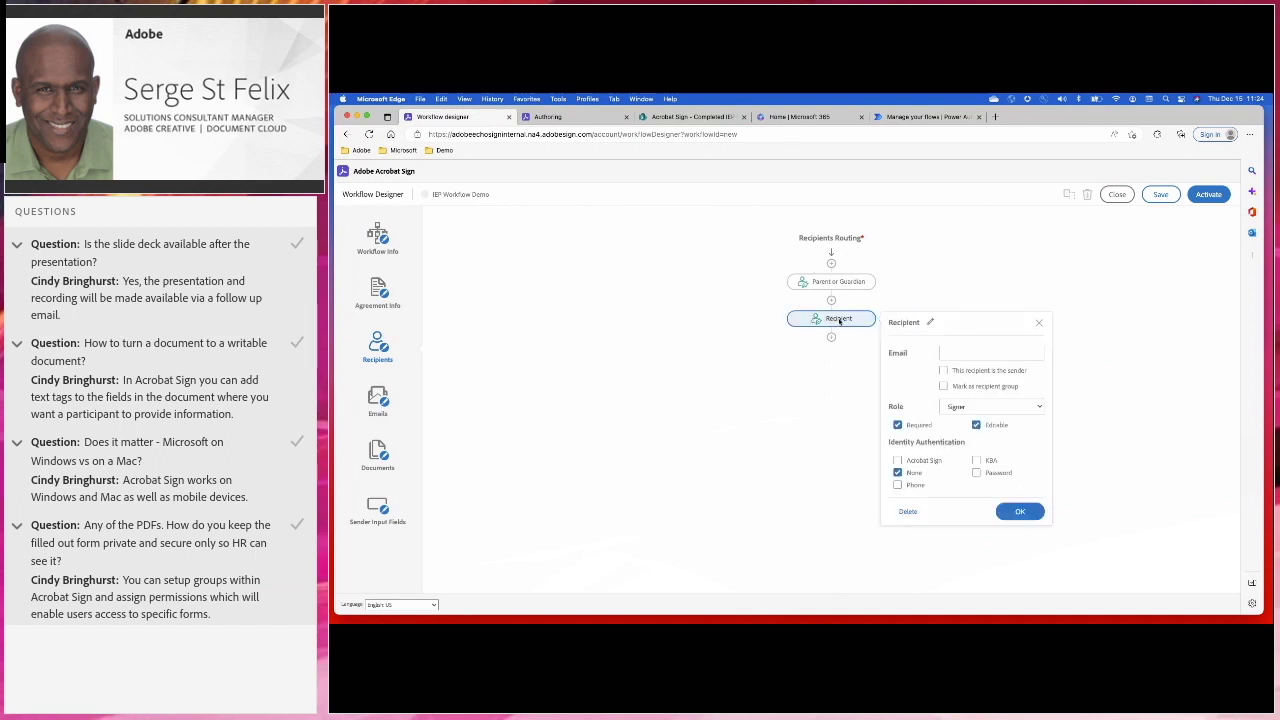
pyautogui.click(930, 322)
pyautogui.doubleClick(931, 322)
pyautogui.write('Teacher')
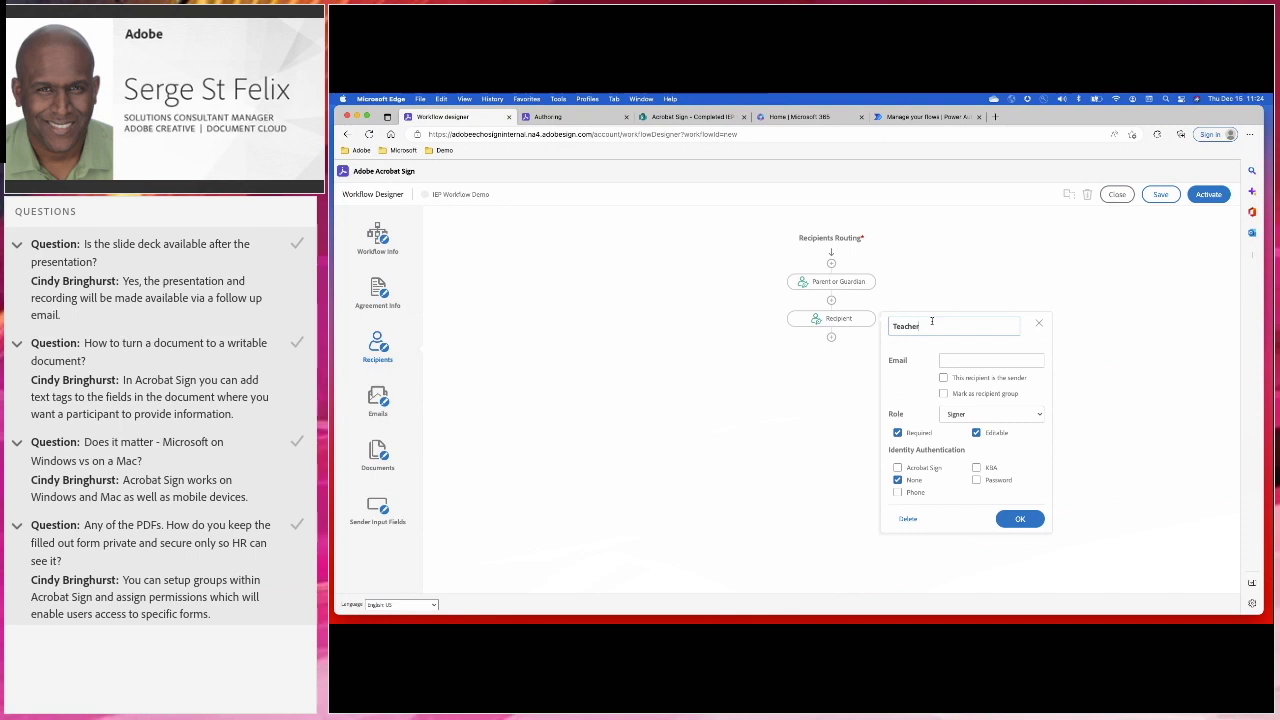
pyautogui.click(943, 378)
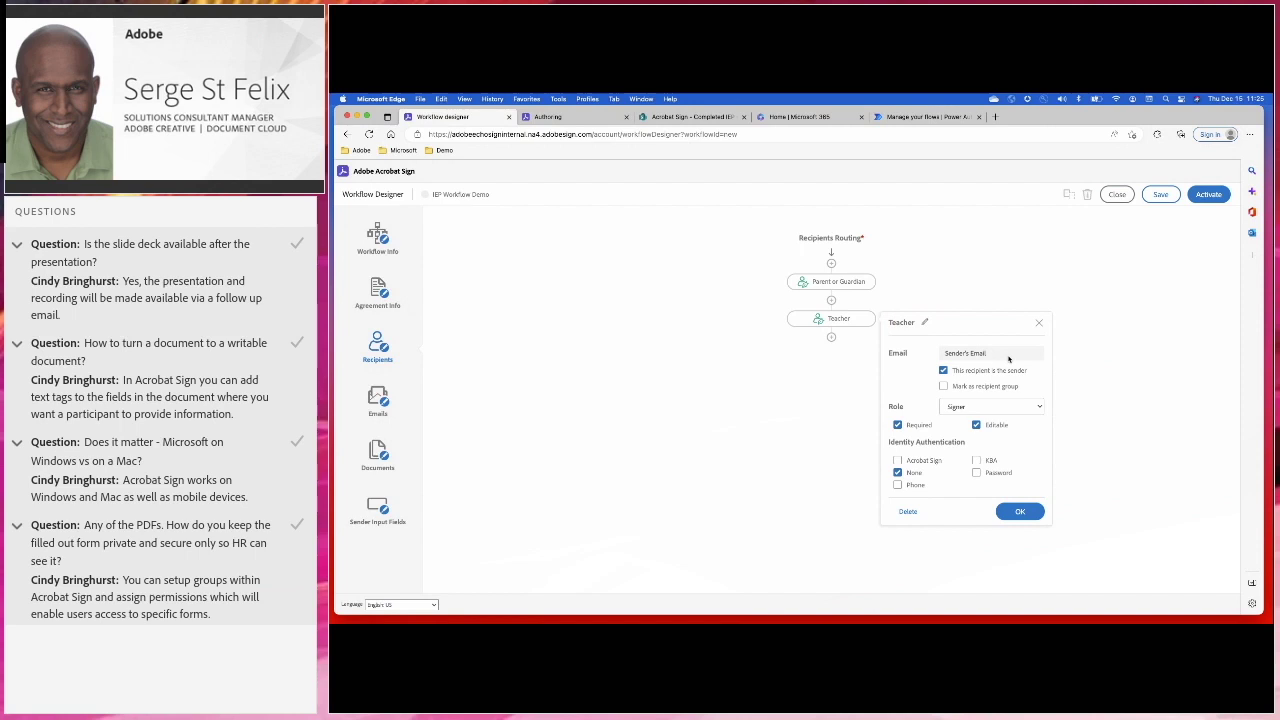
pyautogui.click(1020, 511)
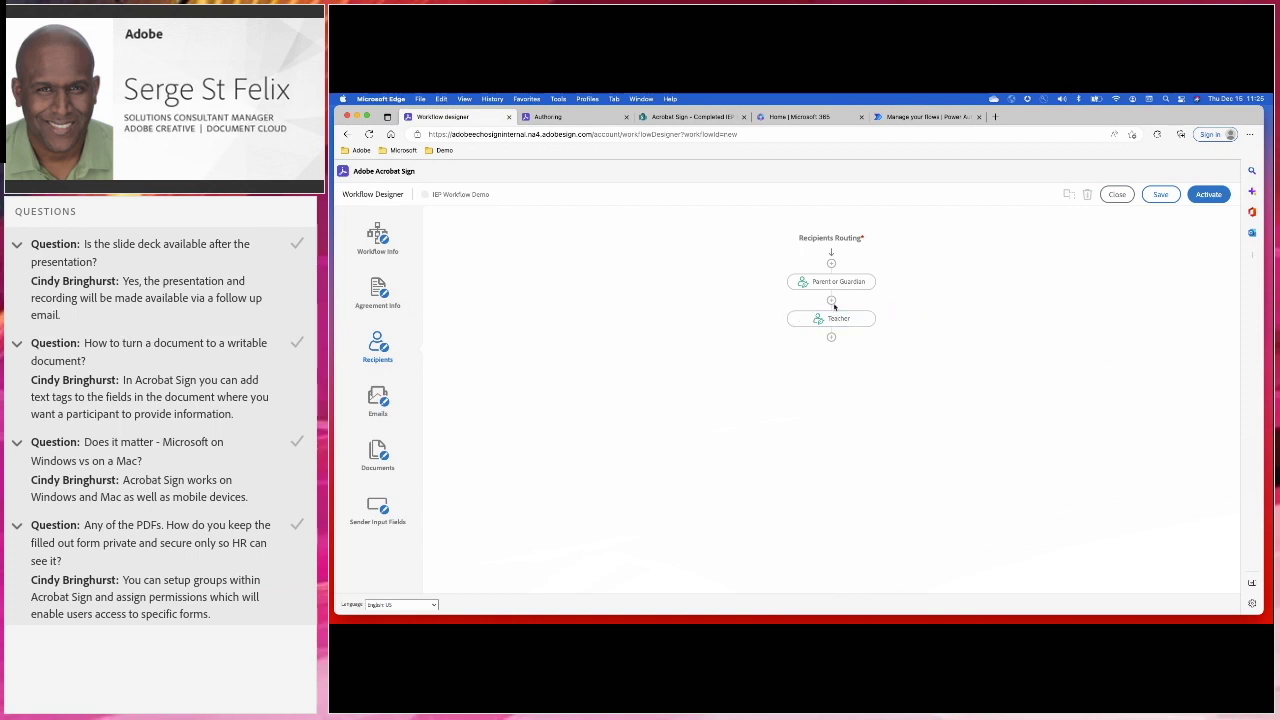
# Browse the insertable recipient types without adding any, then view the Emails notification grid
pyautogui.click(831, 300)
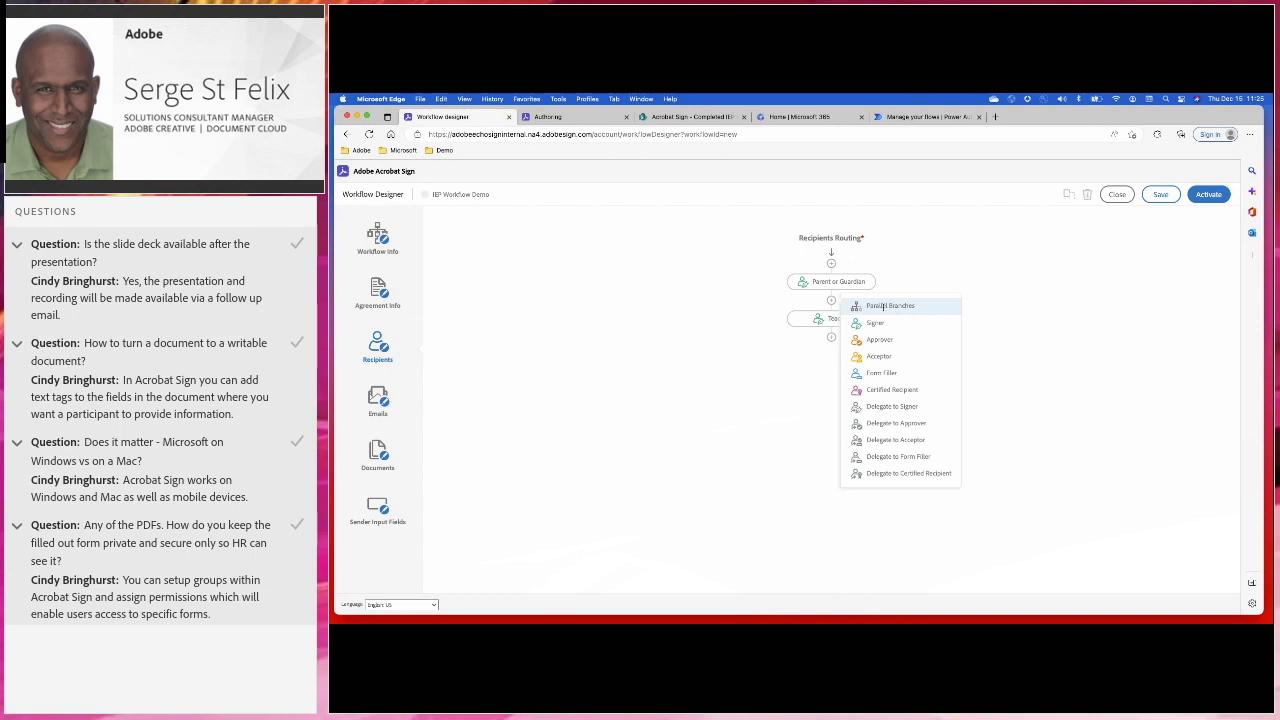
pyautogui.click(1076, 327)
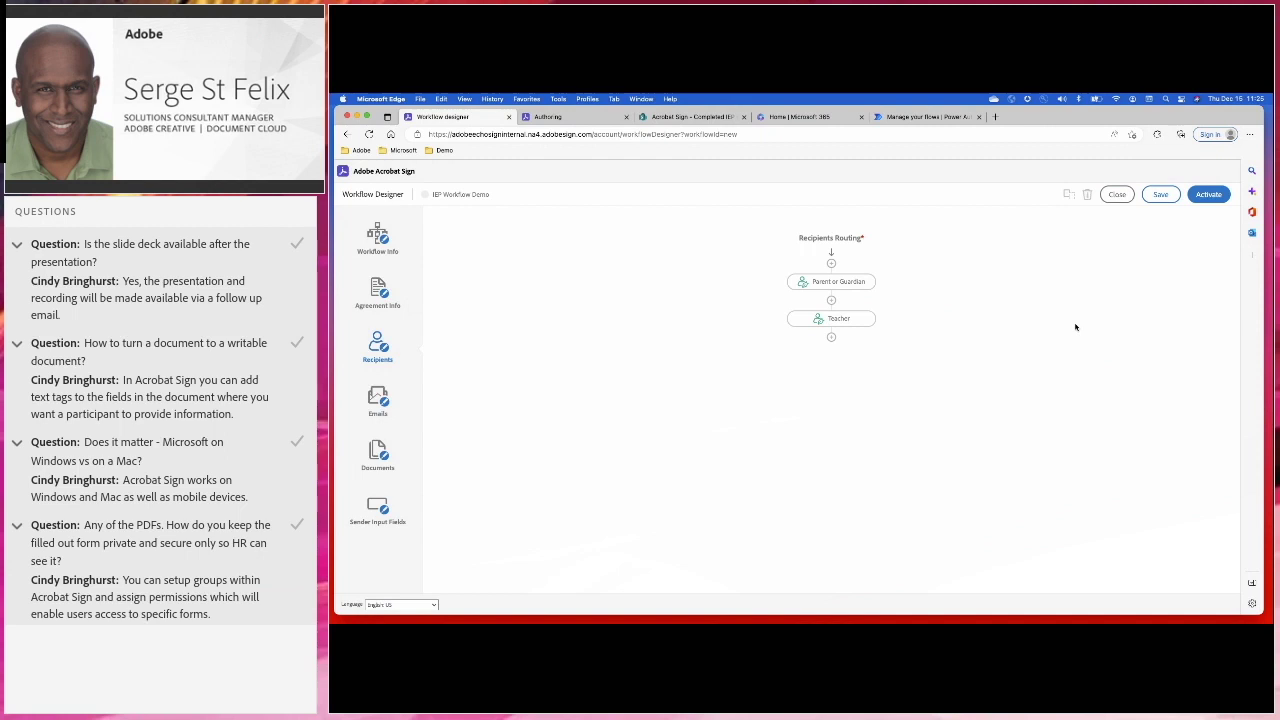
pyautogui.click(374, 410)
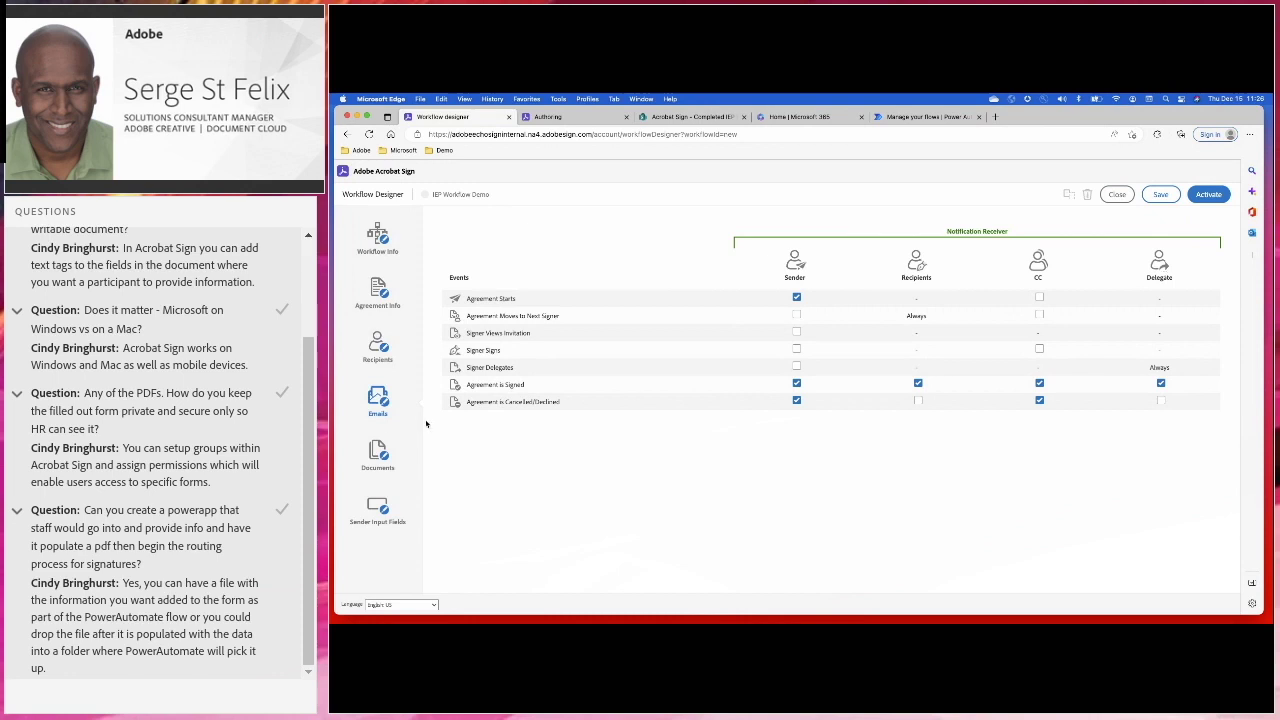
# Check the Documents step, view the IEP Meeting Participants authoring tab, then return to Home
pyautogui.click(379, 455)
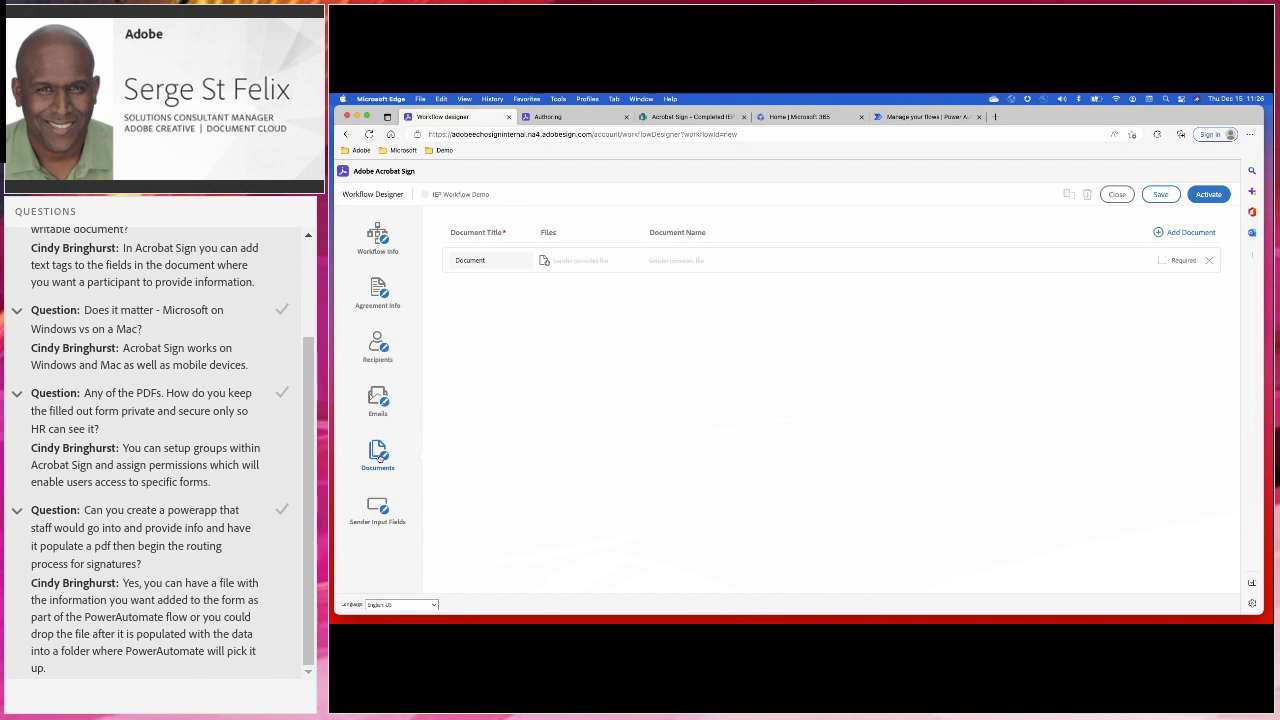
pyautogui.click(560, 118)
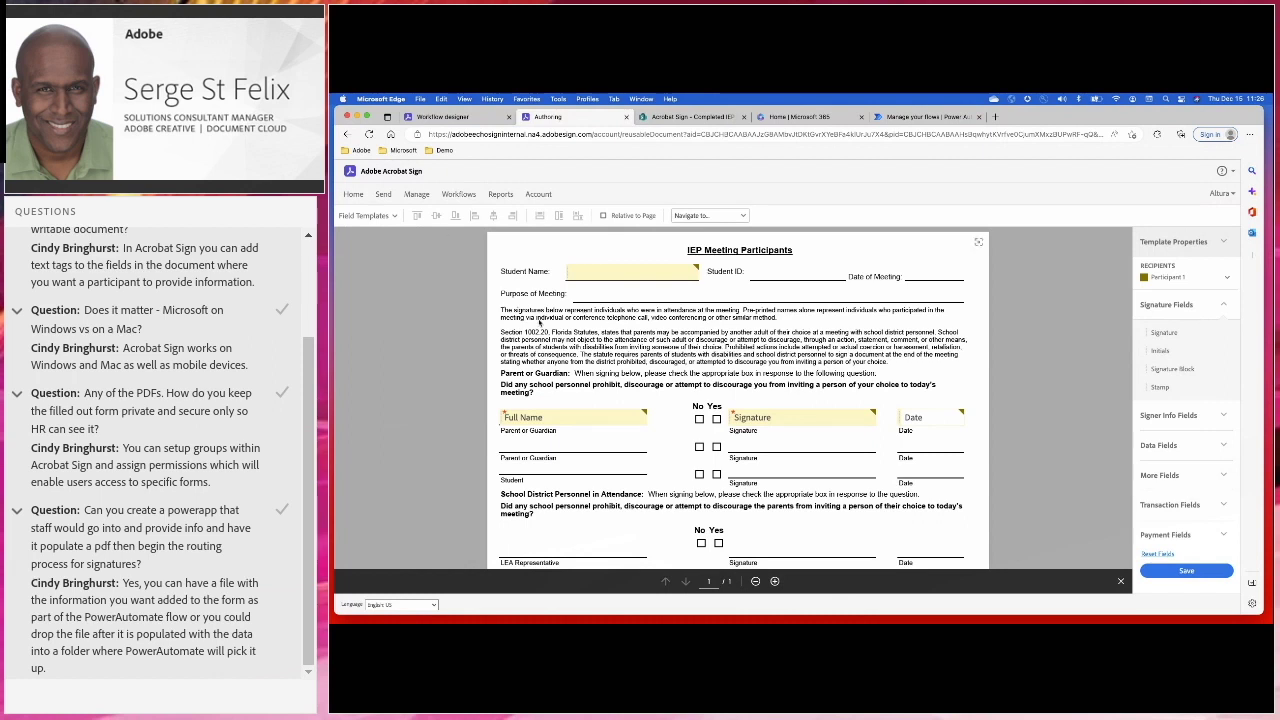
pyautogui.click(353, 198)
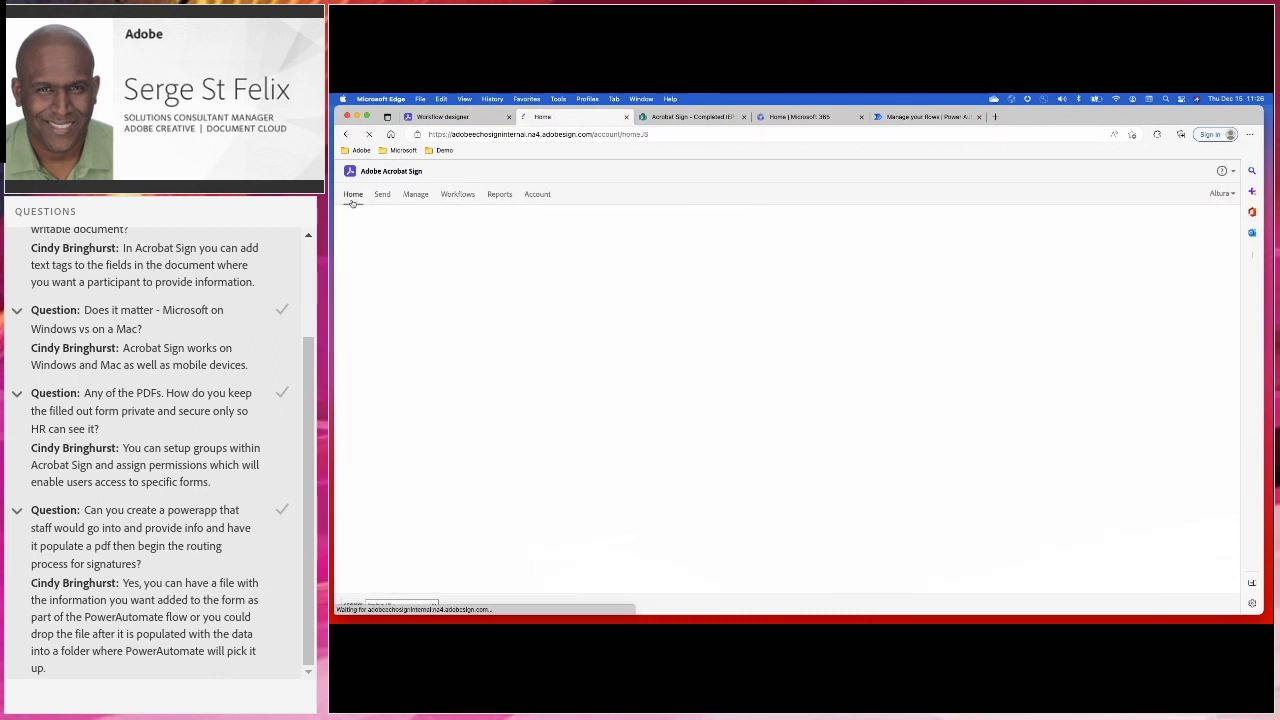
# Open the IEP Meeting Participants template for editing from Manage > Templates, then switch to Acrobat
pyautogui.click(415, 194)
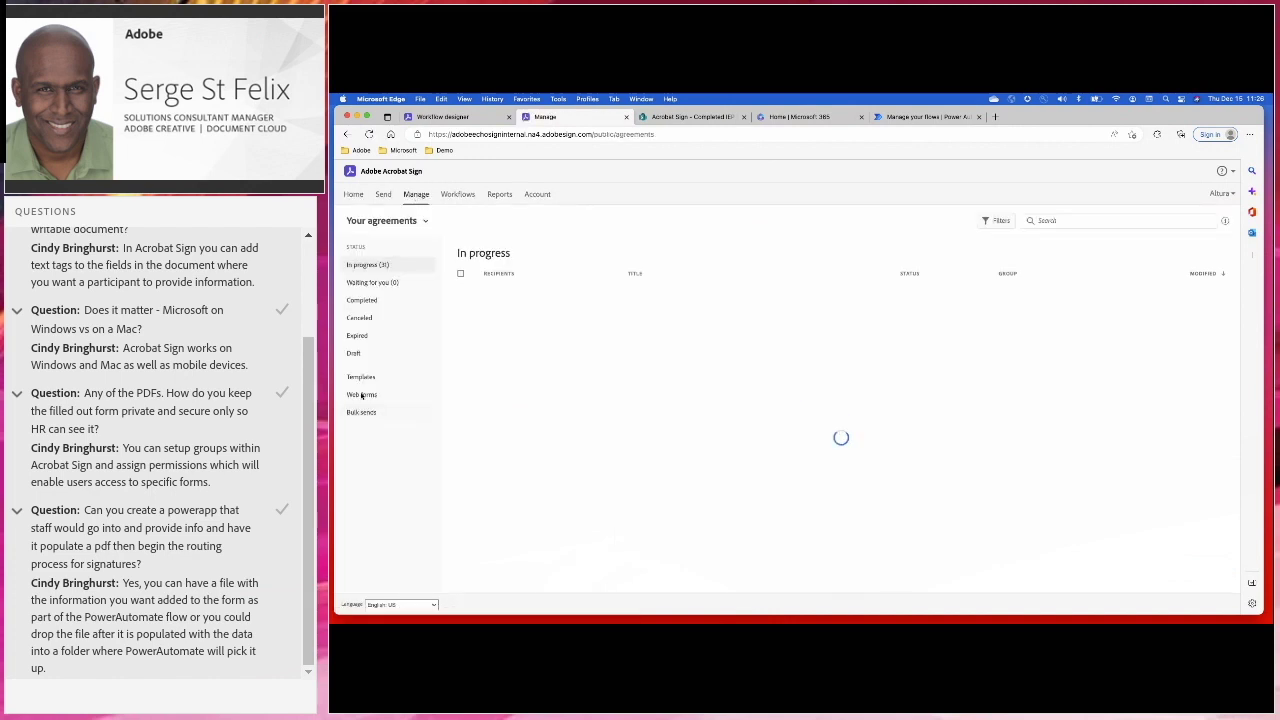
pyautogui.click(361, 376)
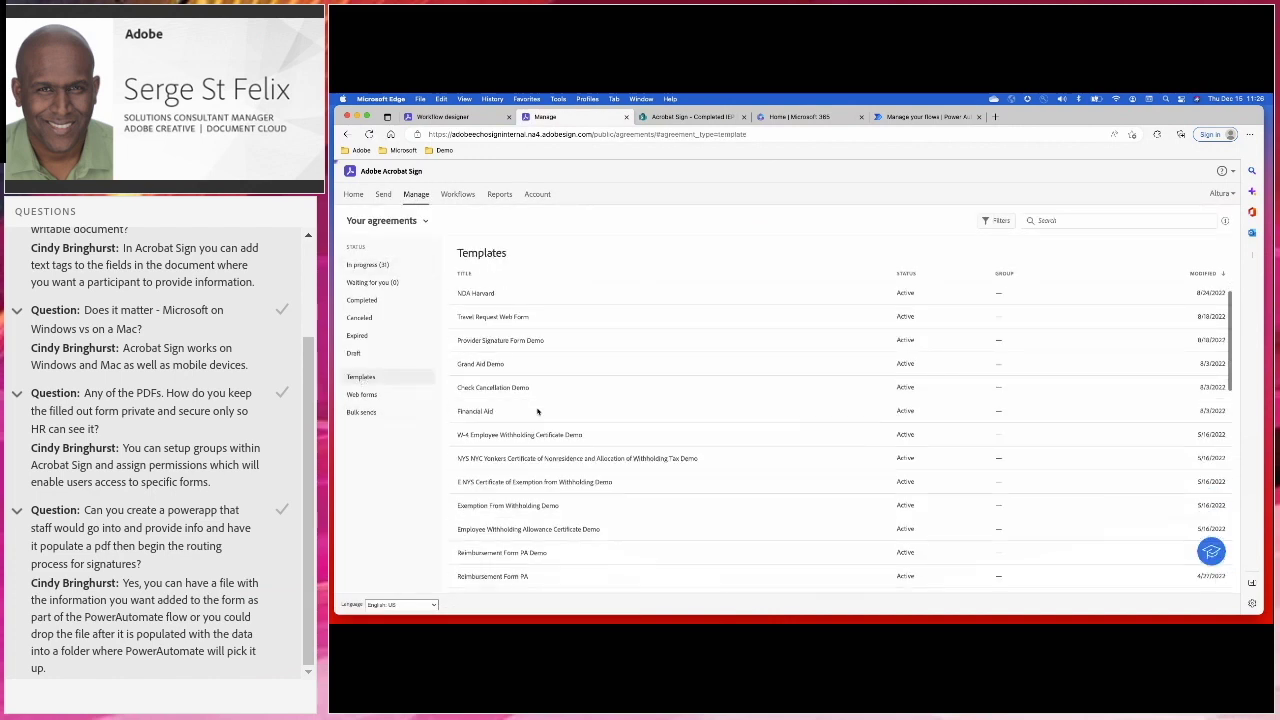
pyautogui.moveTo(550, 294)
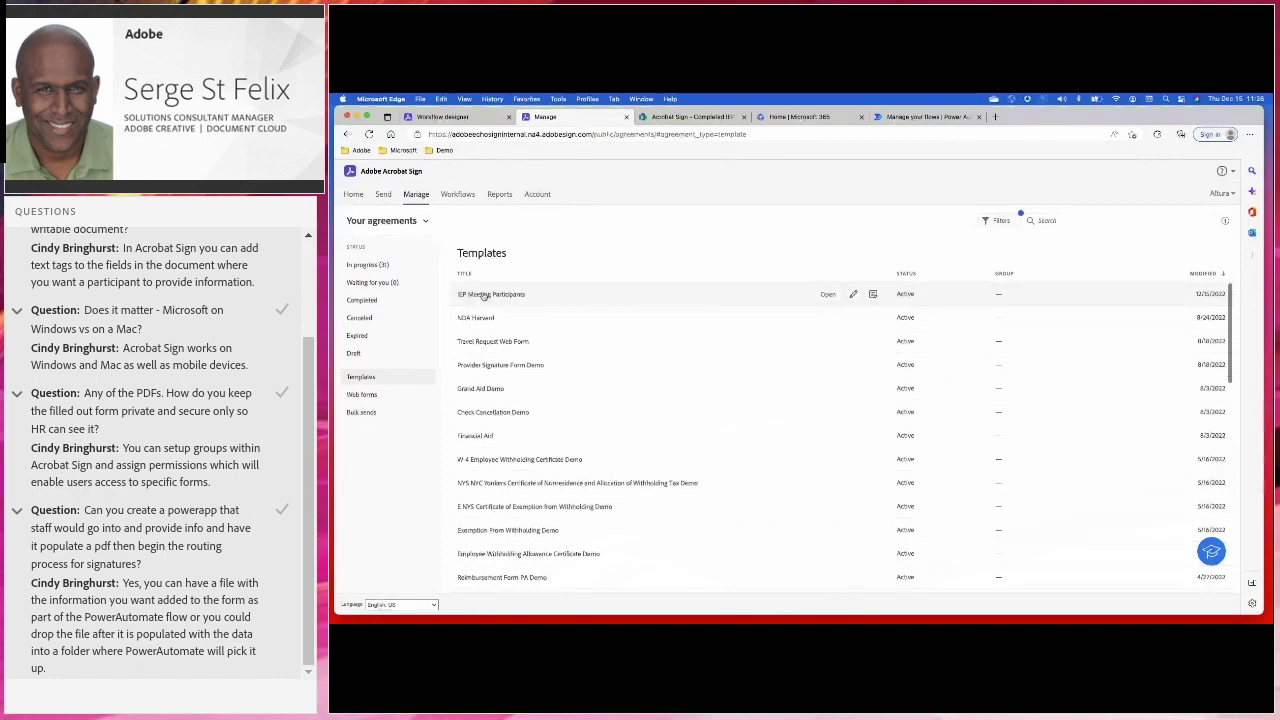
pyautogui.click(852, 294)
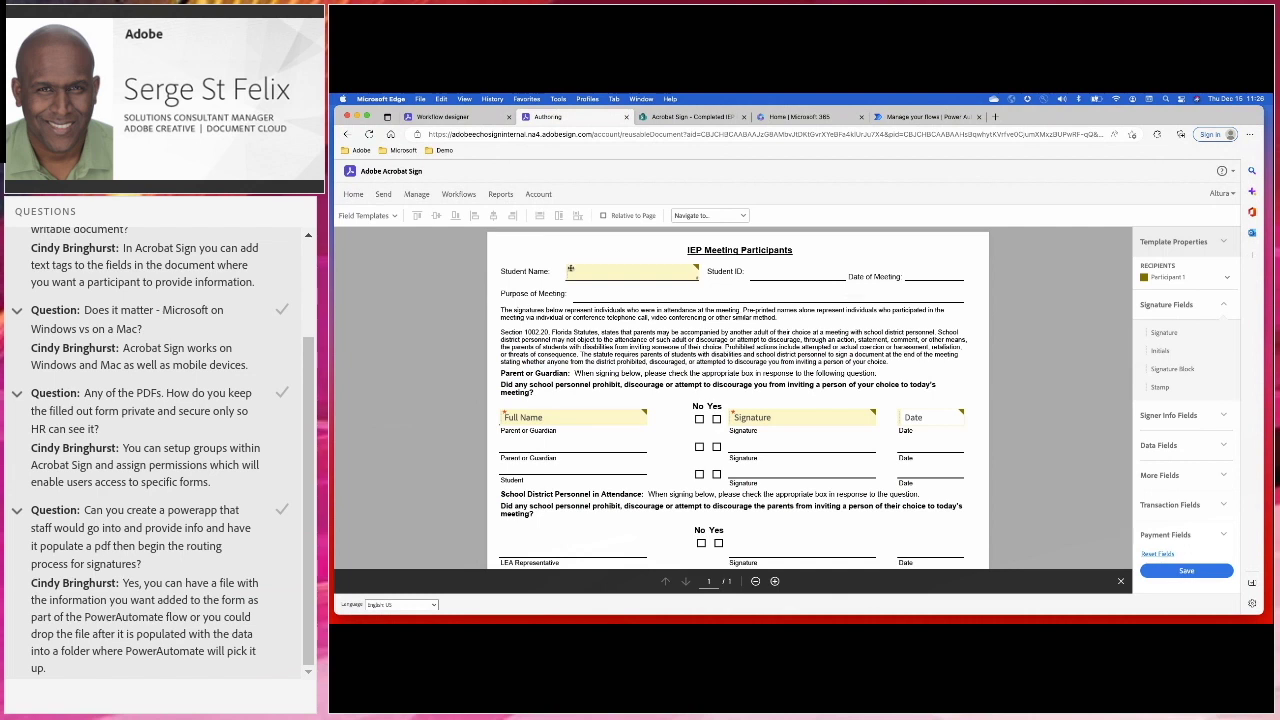
pyautogui.hotkey('ctrl', 'Left')
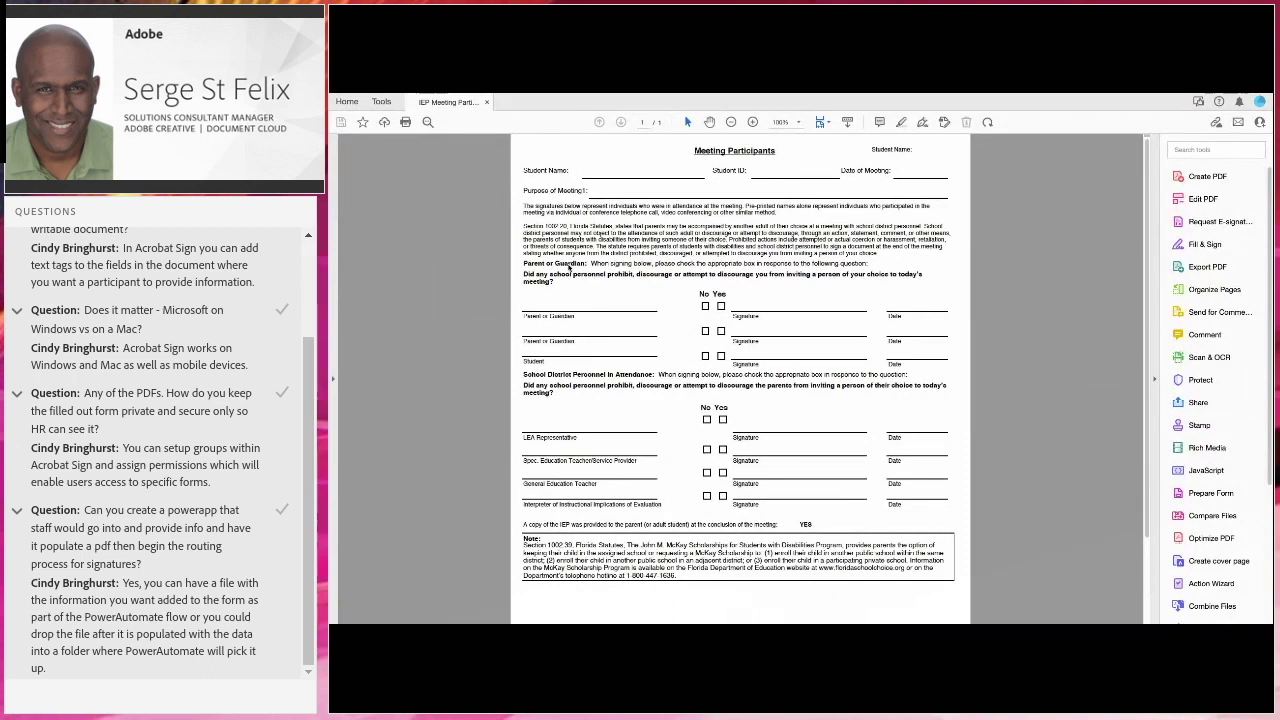
# Return from the desktop Meeting Participants PDF to the template's authoring view in Edge
pyautogui.hotkey('ctrl', 'Right')
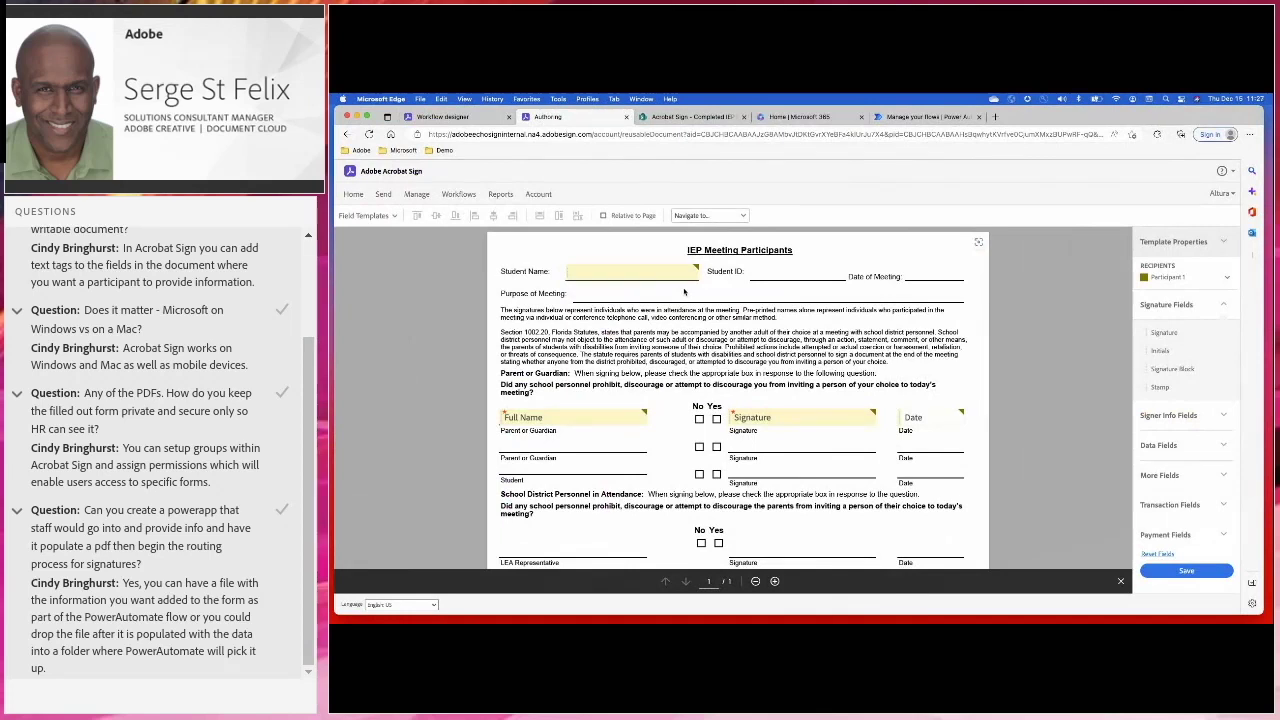
# Select the Student Name and the parent's Full Name, Signature and Date fields, then open Student Name's properties
pyautogui.click(608, 276)
pyautogui.click(560, 421)
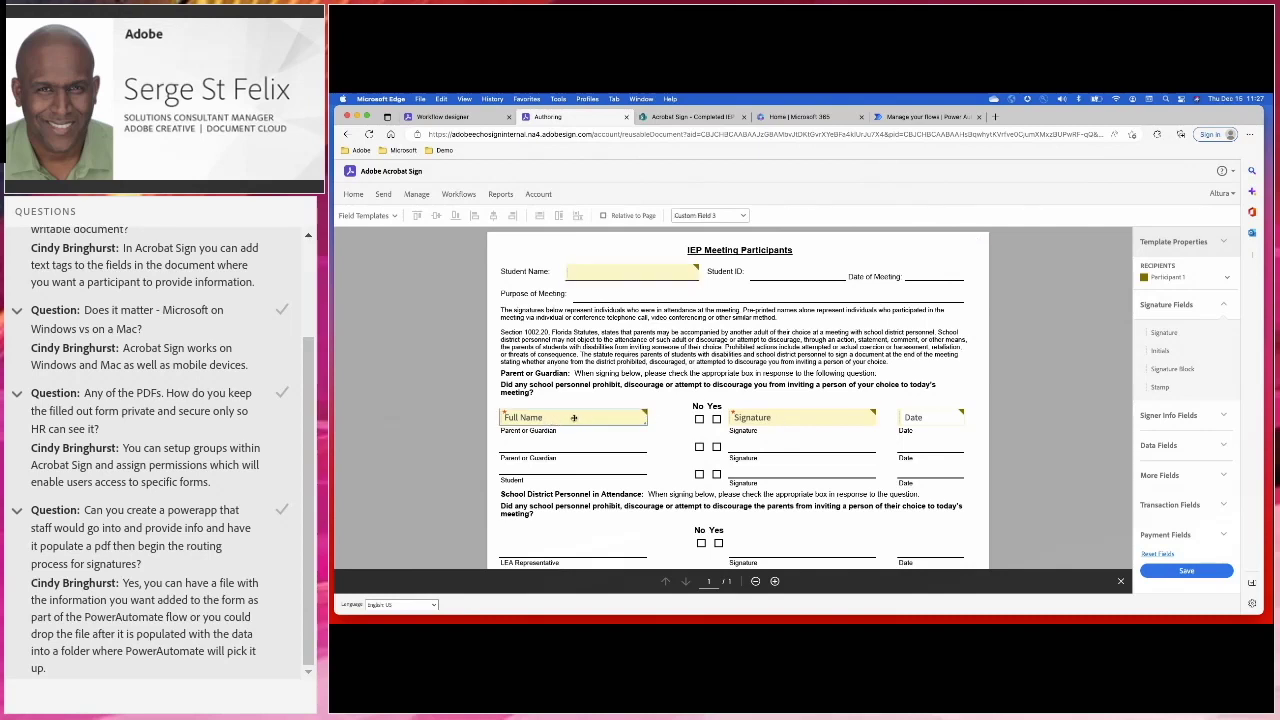
pyautogui.click(778, 422)
pyautogui.click(938, 419)
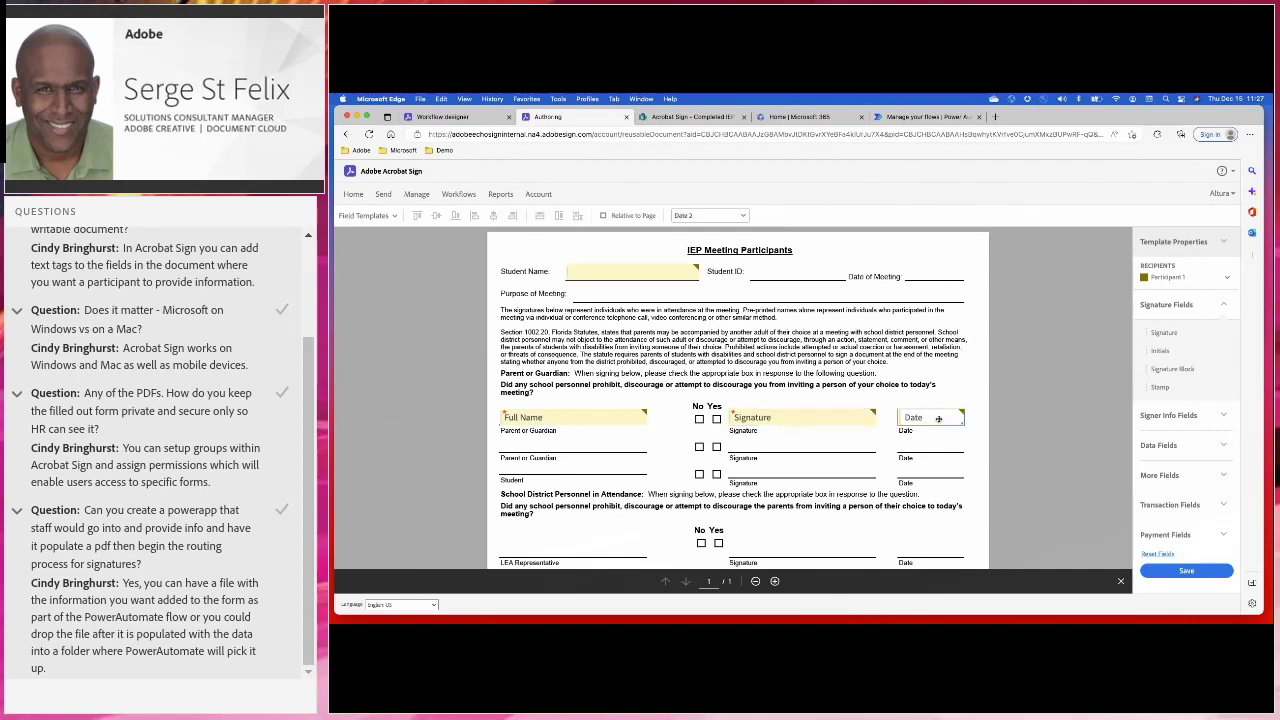
pyautogui.doubleClick(630, 274)
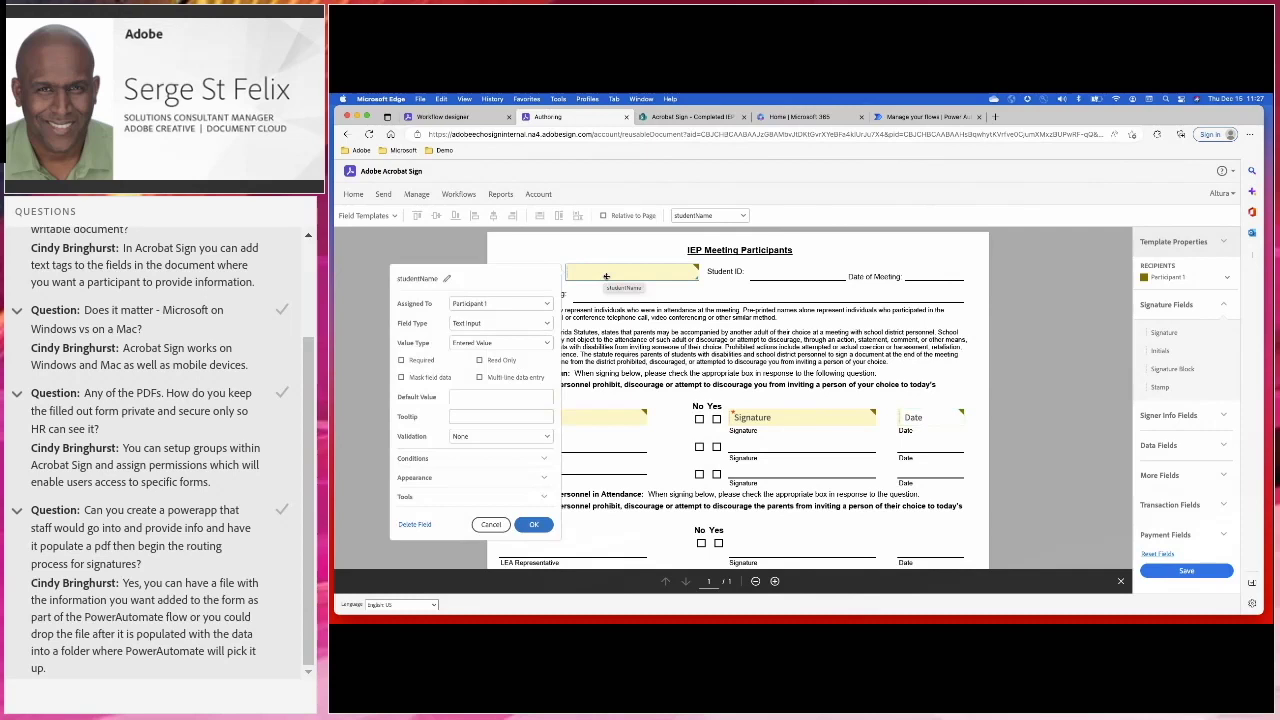
# Browse the More Fields and Data Fields groups, placing a trial text input beside Student ID, then deleting it
pyautogui.click(1186, 474)
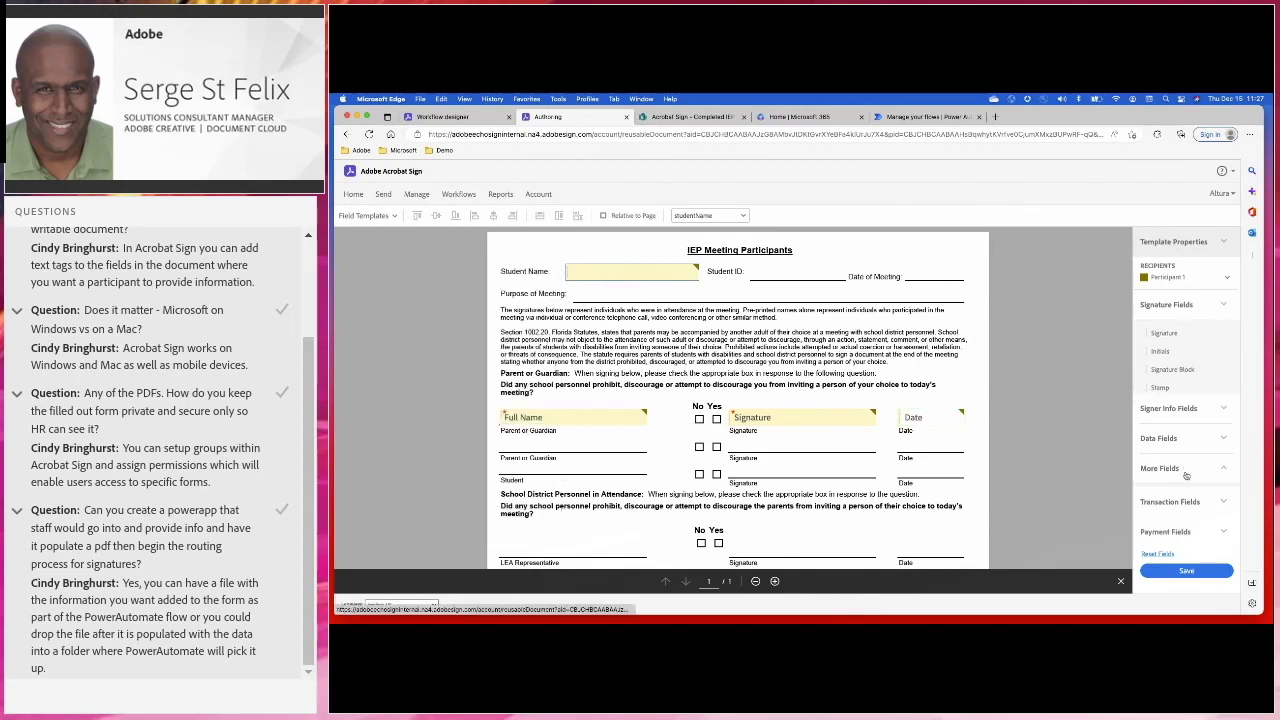
pyautogui.click(1160, 365)
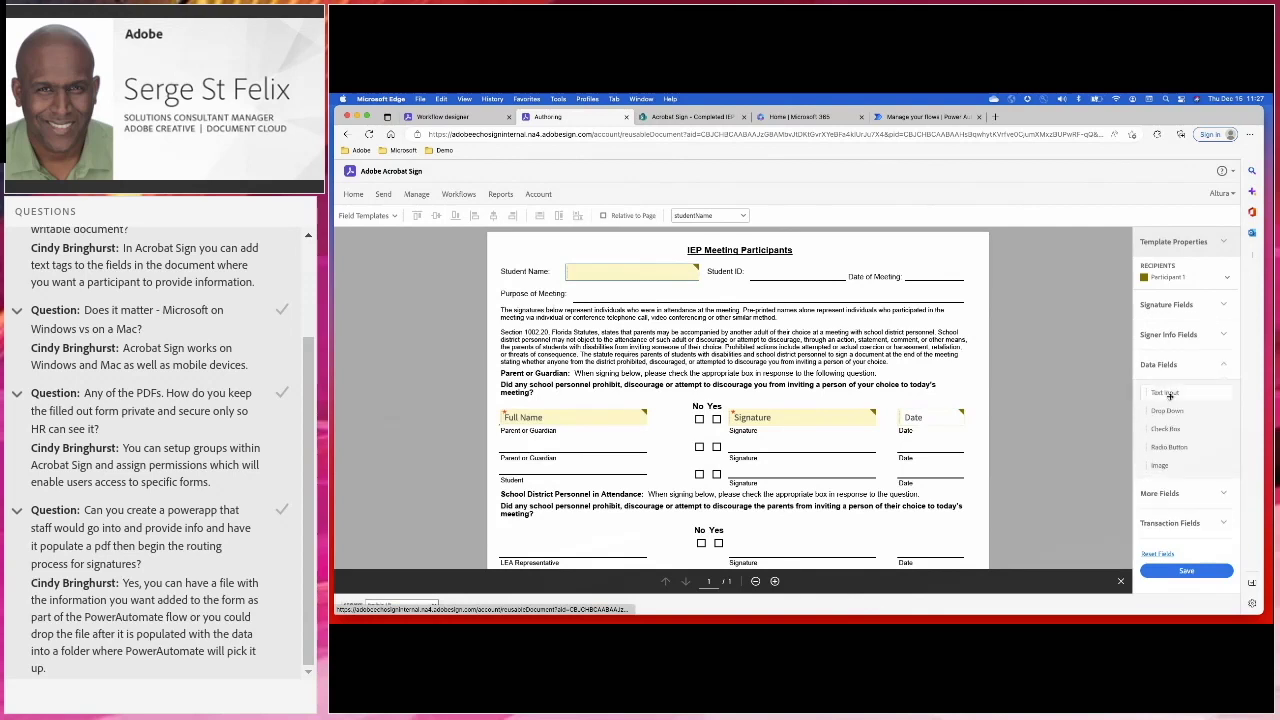
pyautogui.doubleClick(592, 271)
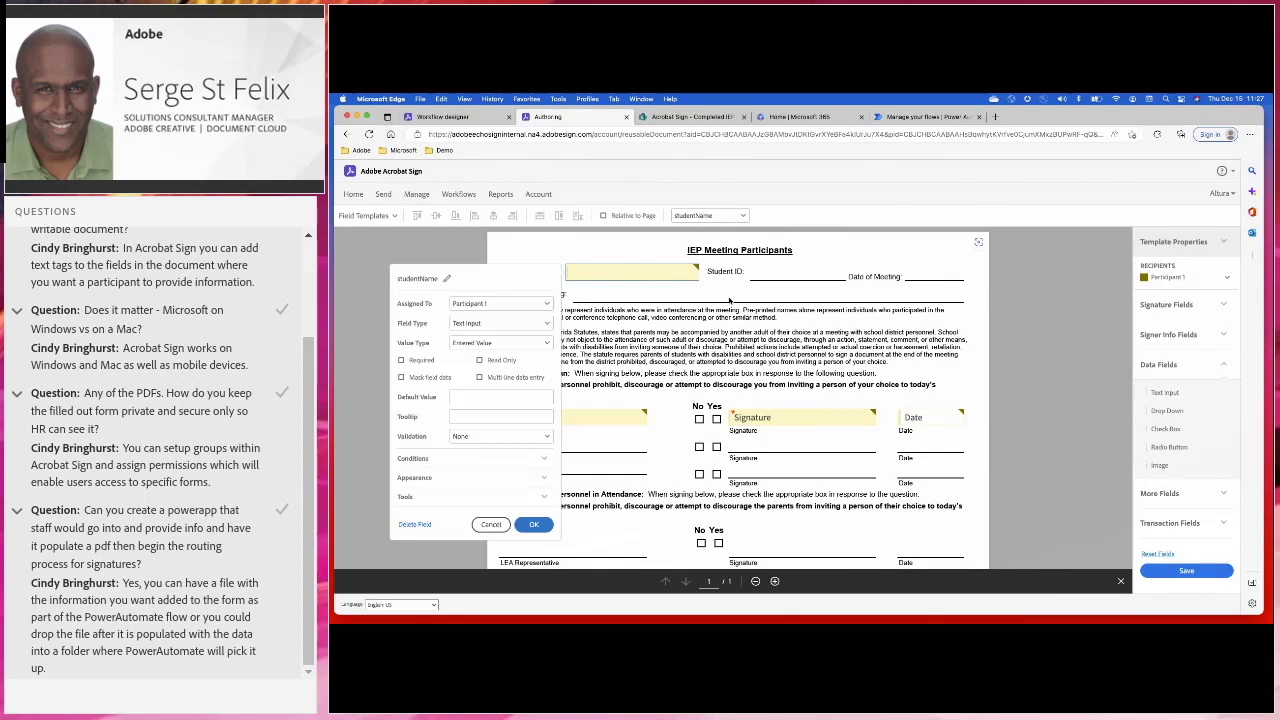
pyautogui.moveTo(1197, 396); pyautogui.dragTo(754, 273)
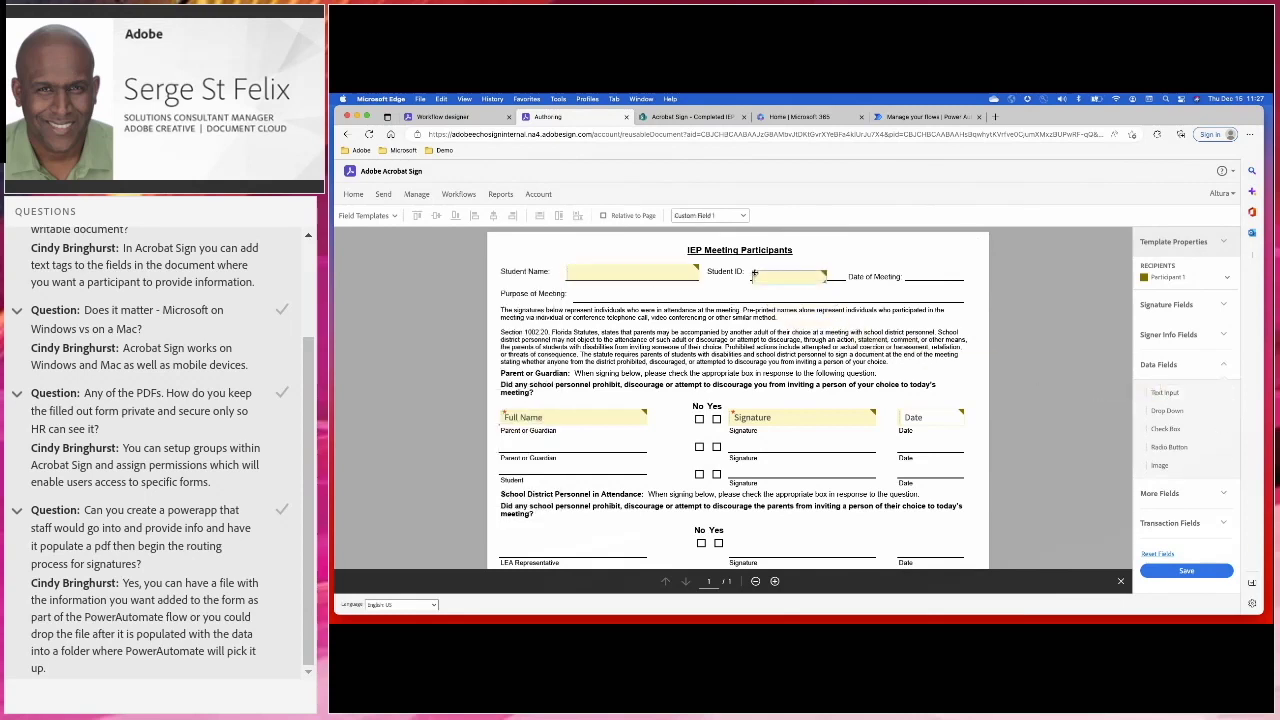
pyautogui.press('Delete')
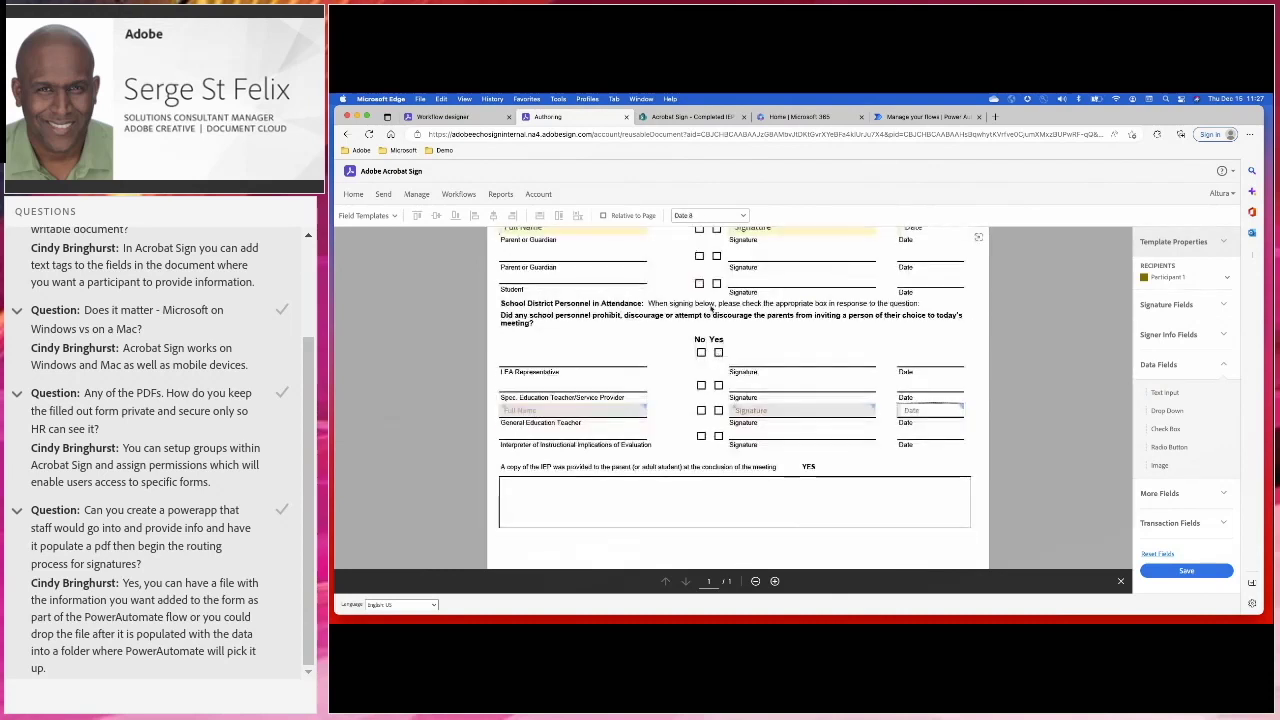
# Reopen the studentName field's properties, confirm them unchanged, and return to the Workflow designer
pyautogui.scroll(5, 712, 309)
pyautogui.doubleClick(621, 273)
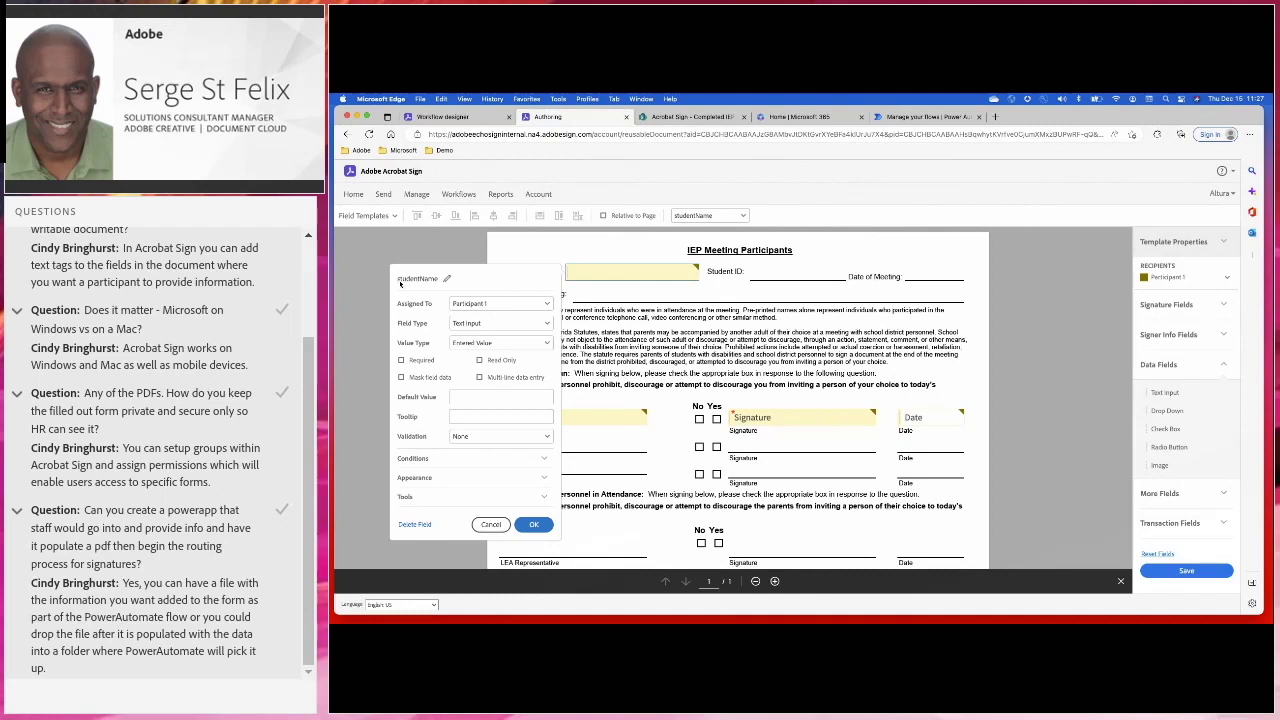
pyautogui.click(534, 524)
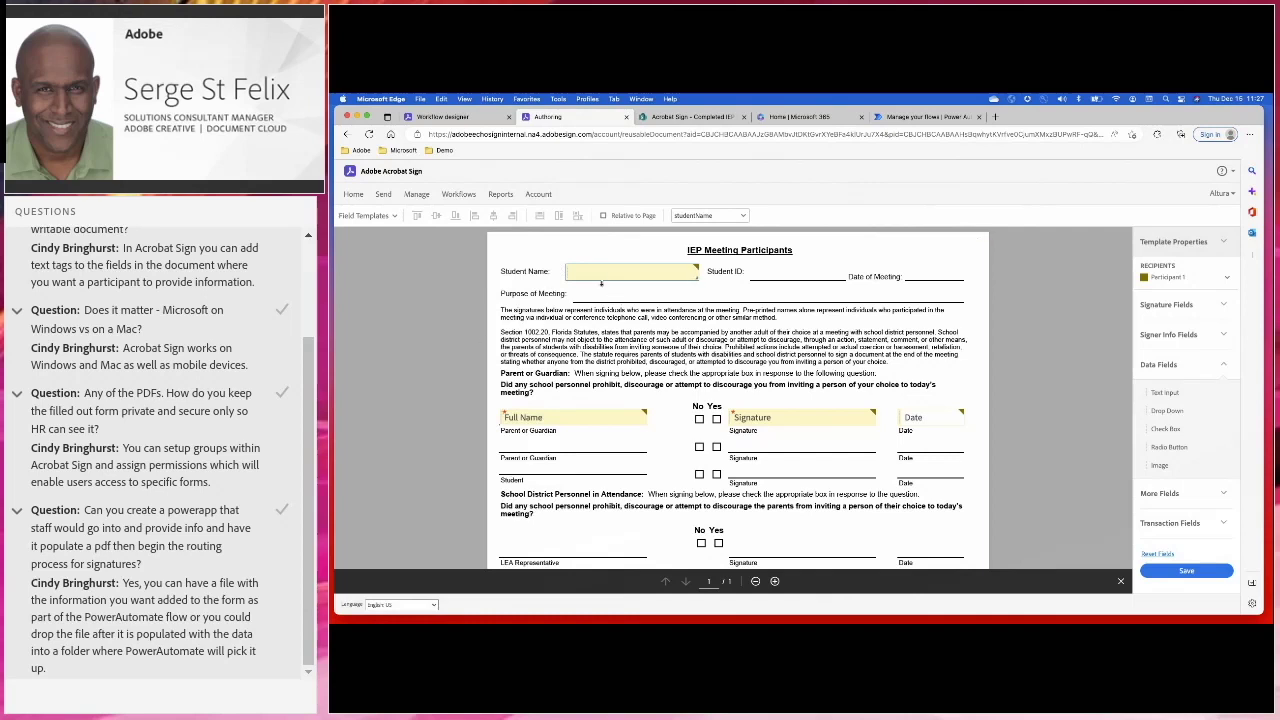
pyautogui.click(445, 116)
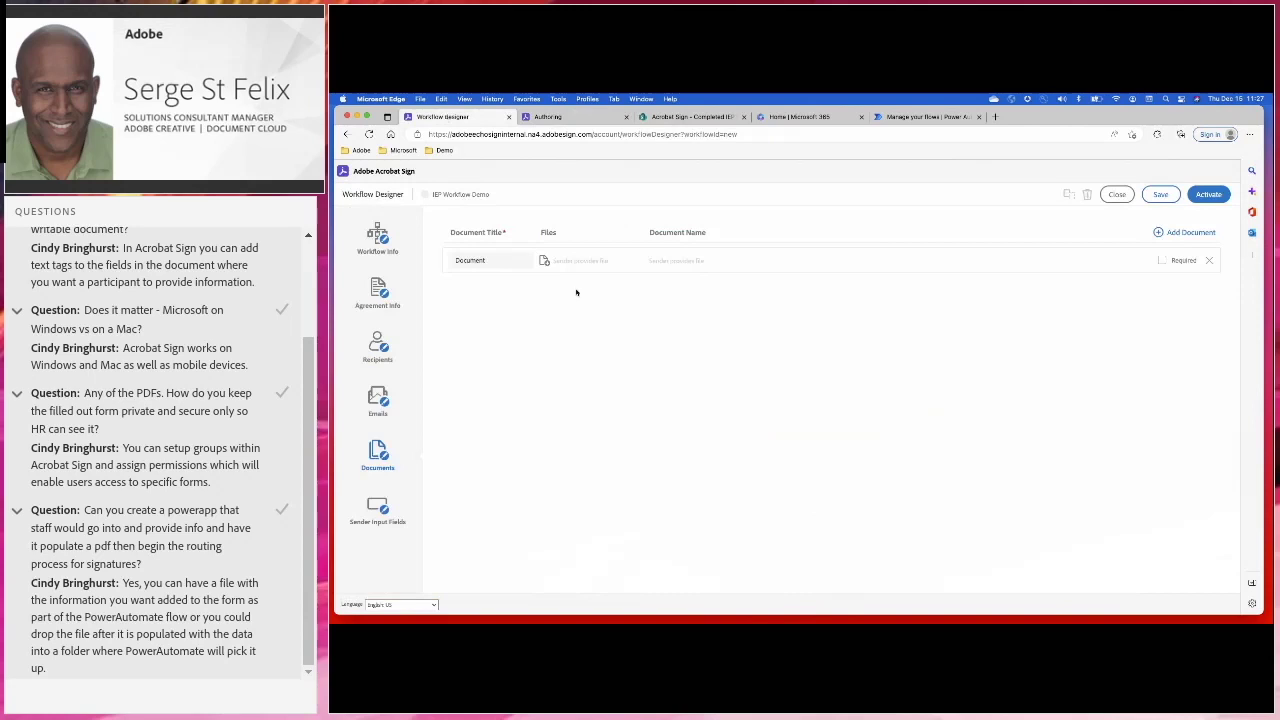
# Retitle the document entry 'IEP Agreement' and mark it required
pyautogui.doubleClick(470, 261)
pyautogui.press('BackSpace')
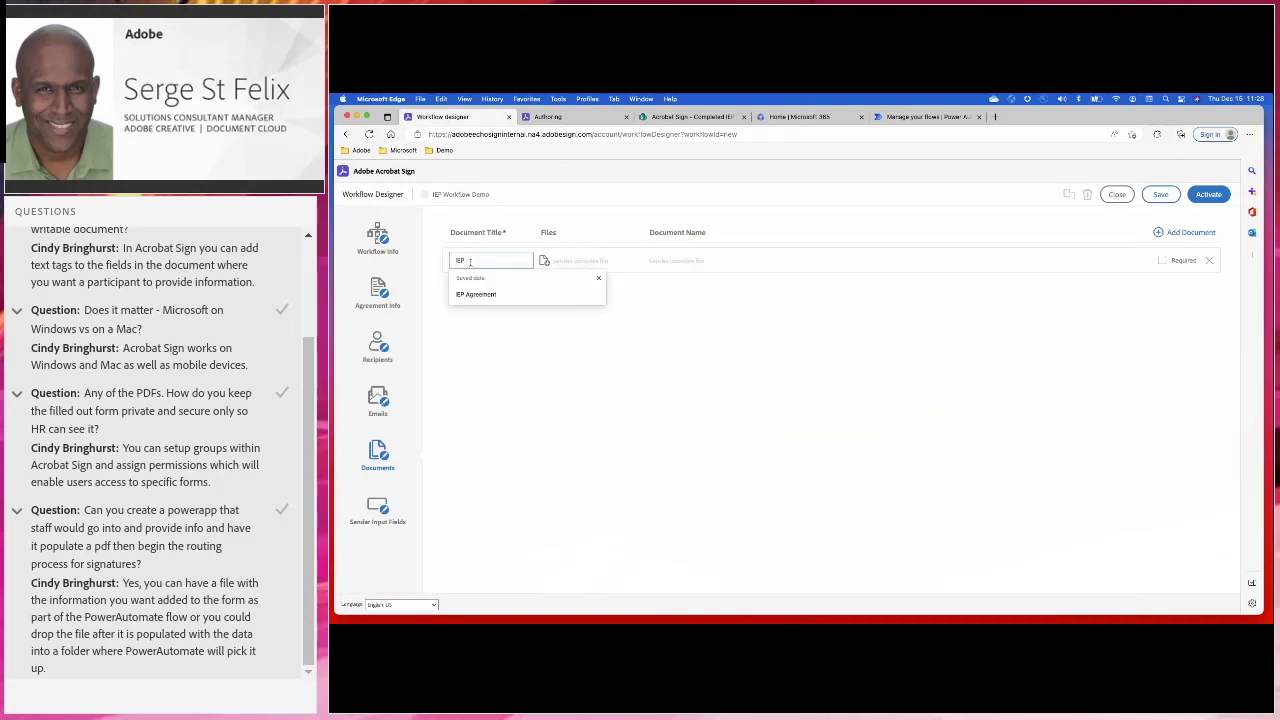
pyautogui.write('IEP')
pyautogui.click(485, 295)
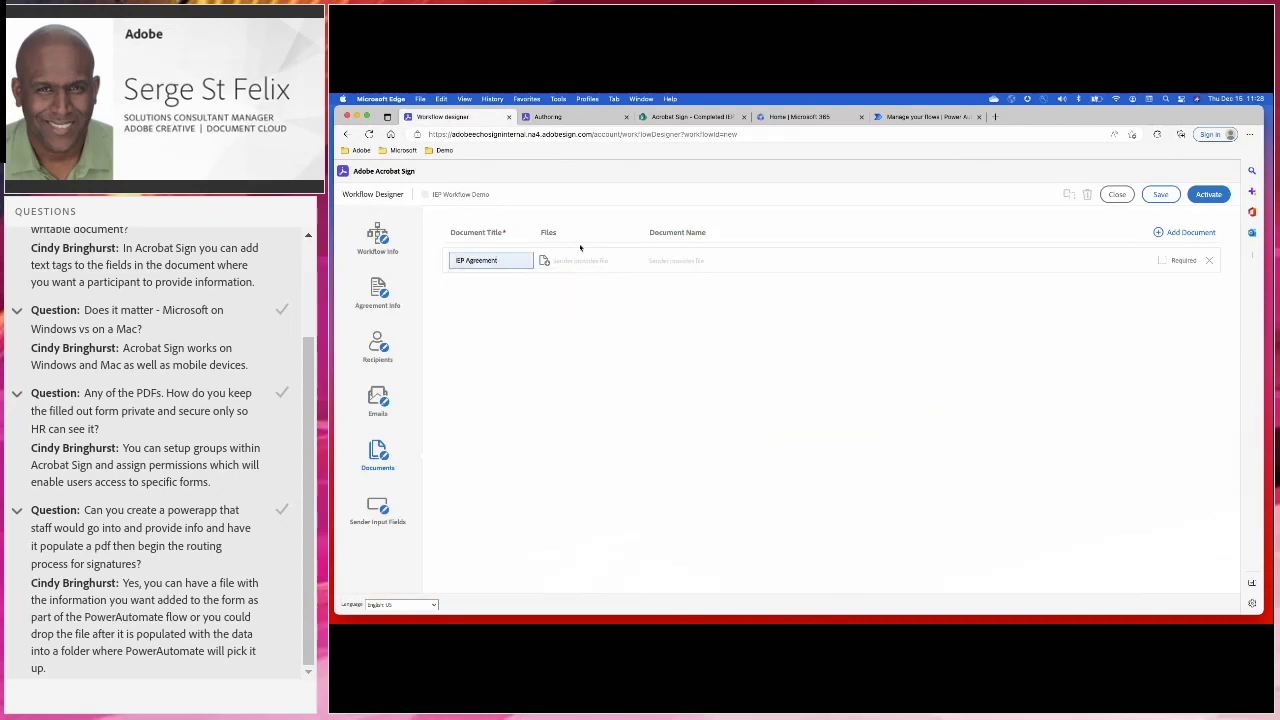
pyautogui.click(1162, 260)
# Attach the IEP Meeting Participants template from the document library as the document
pyautogui.click(544, 260)
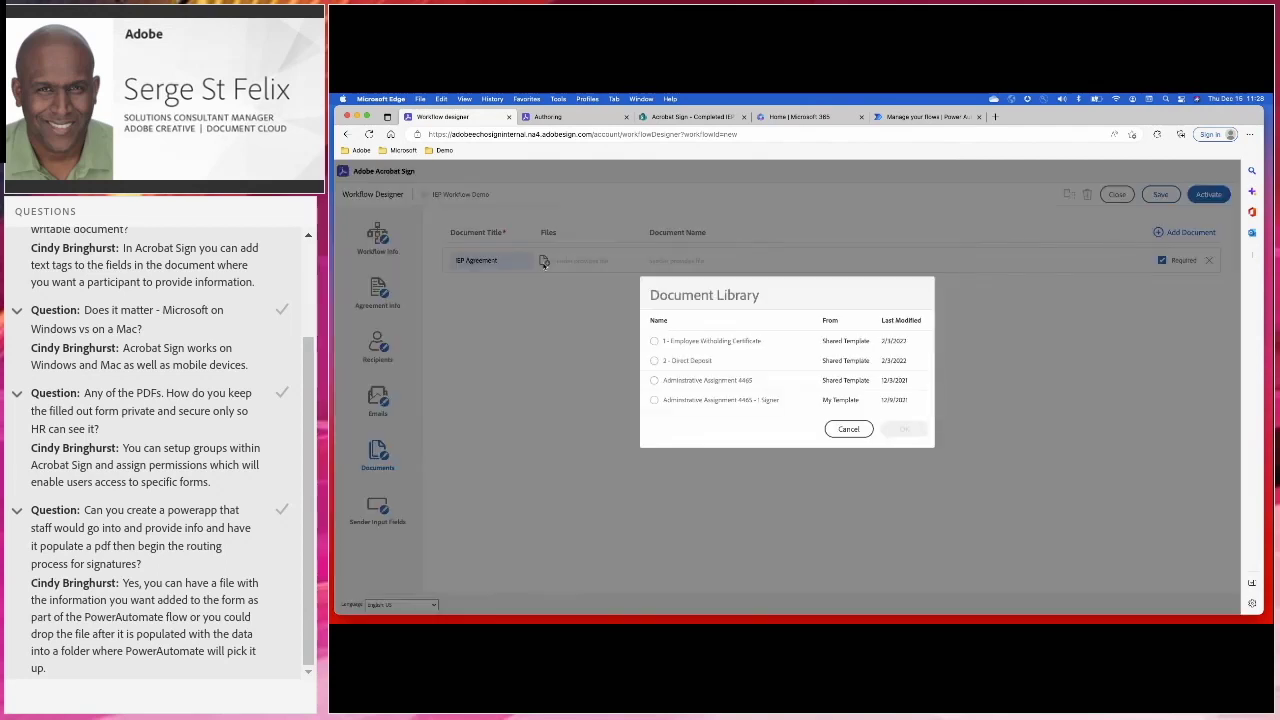
pyautogui.scroll(-5, 690, 386)
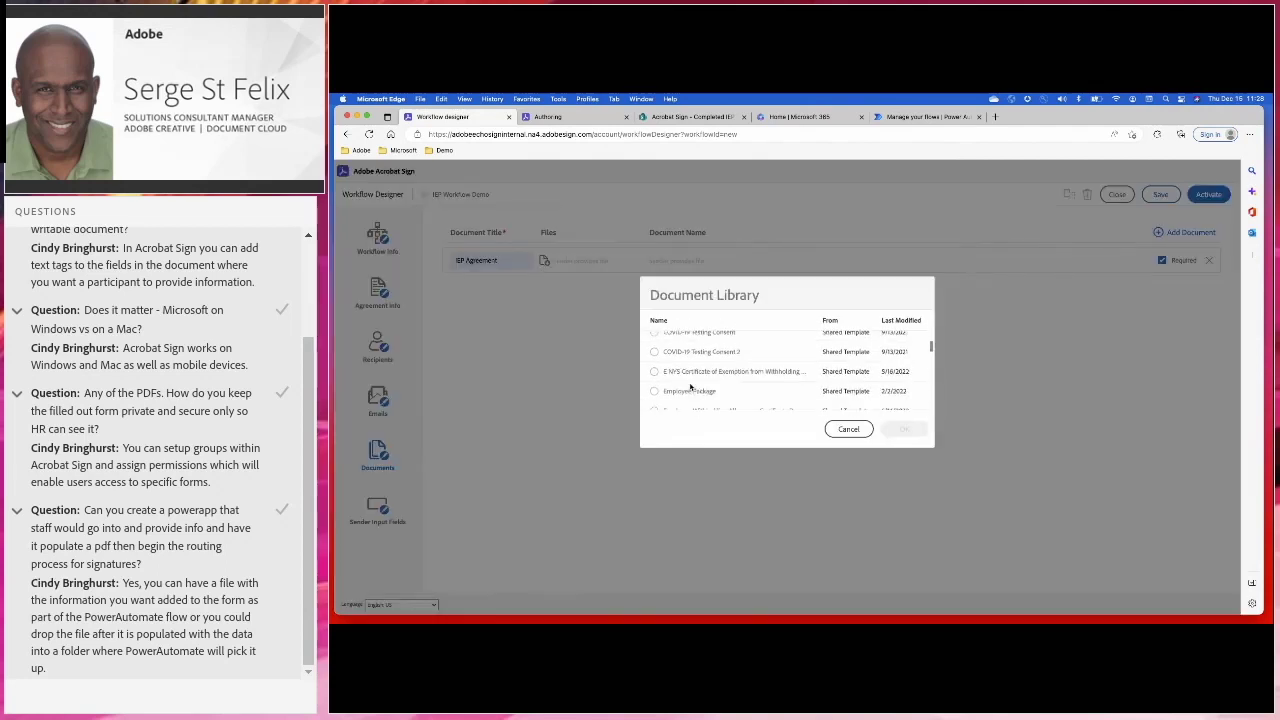
pyautogui.scroll(-5, 690, 386)
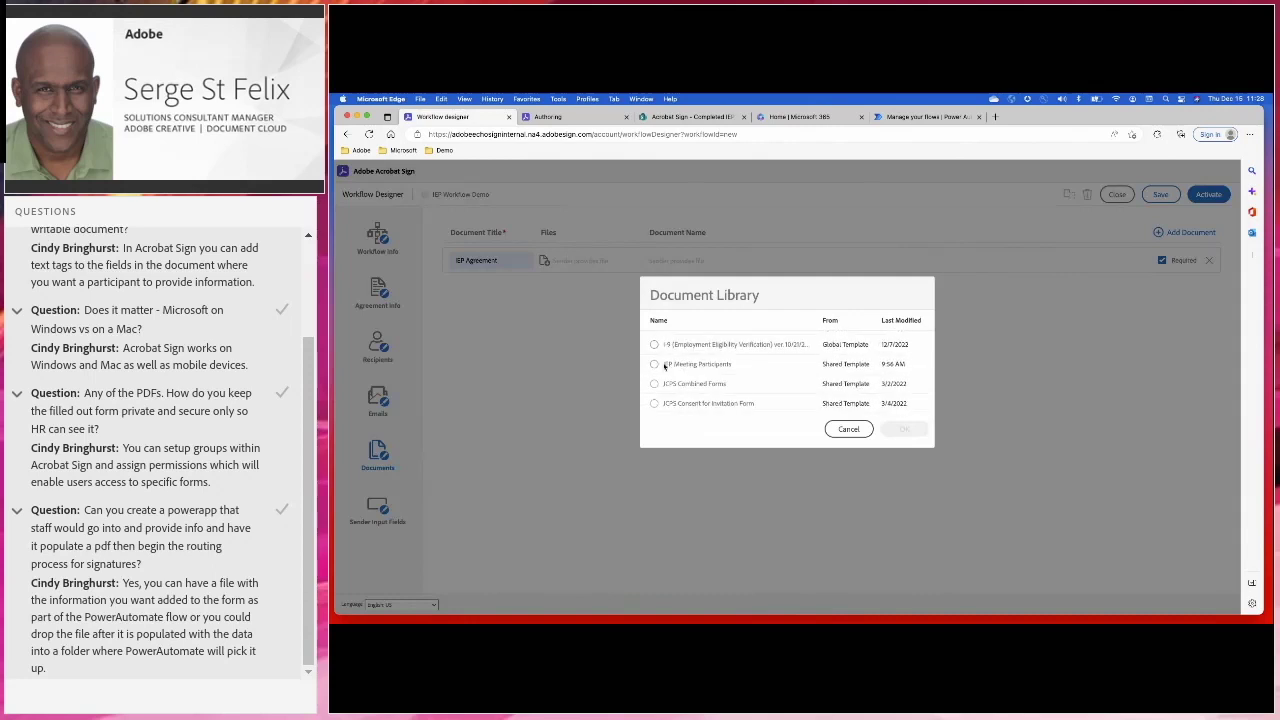
pyautogui.click(655, 364)
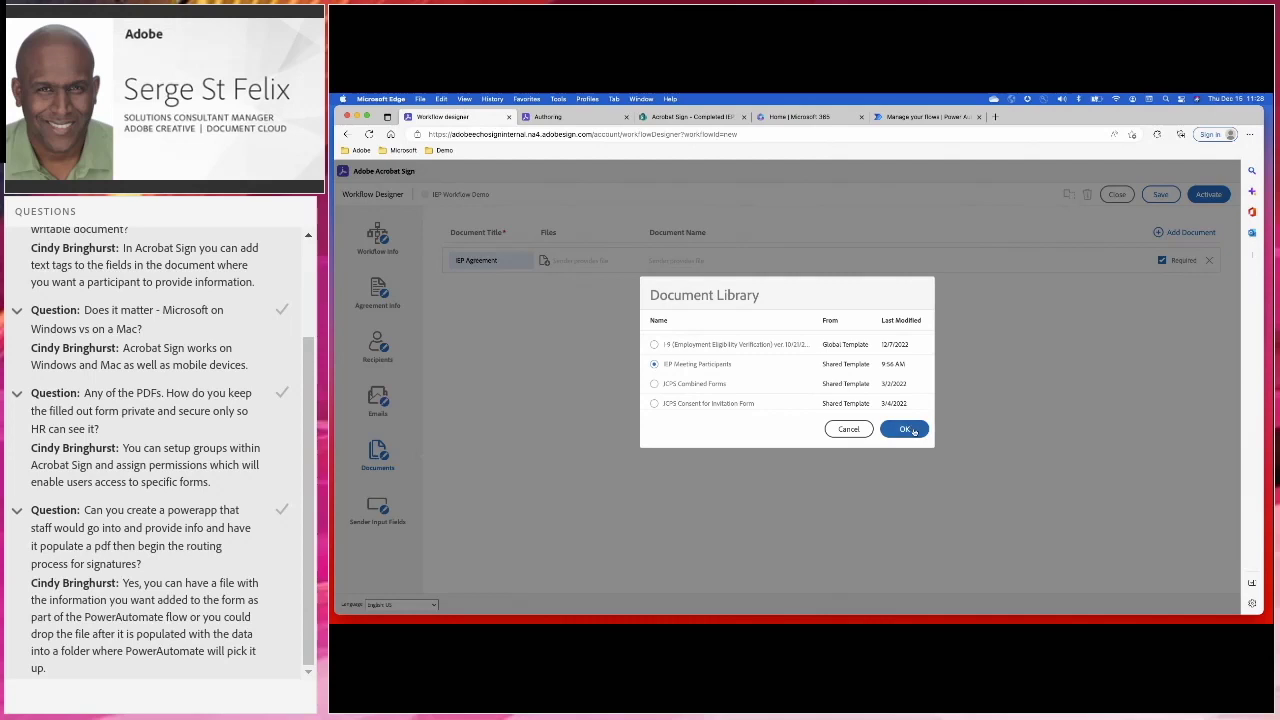
pyautogui.click(908, 430)
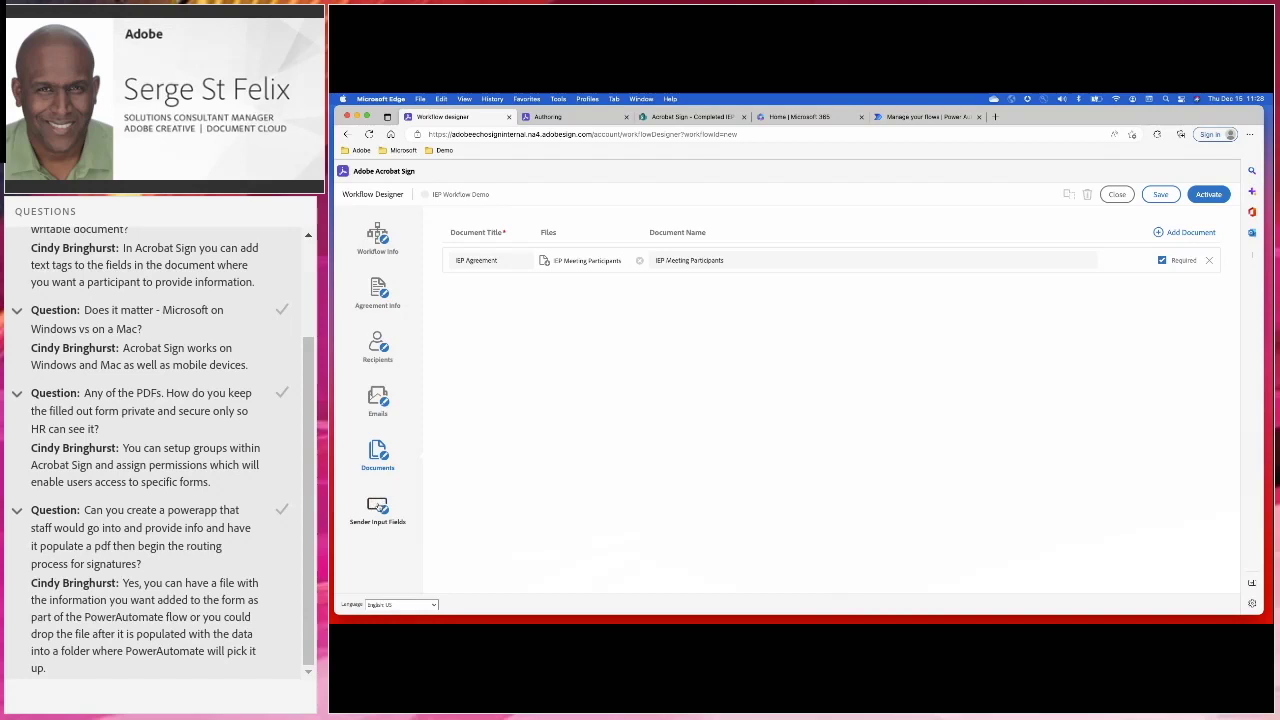
# Add a new sender input field titled Student Name
pyautogui.click(378, 506)
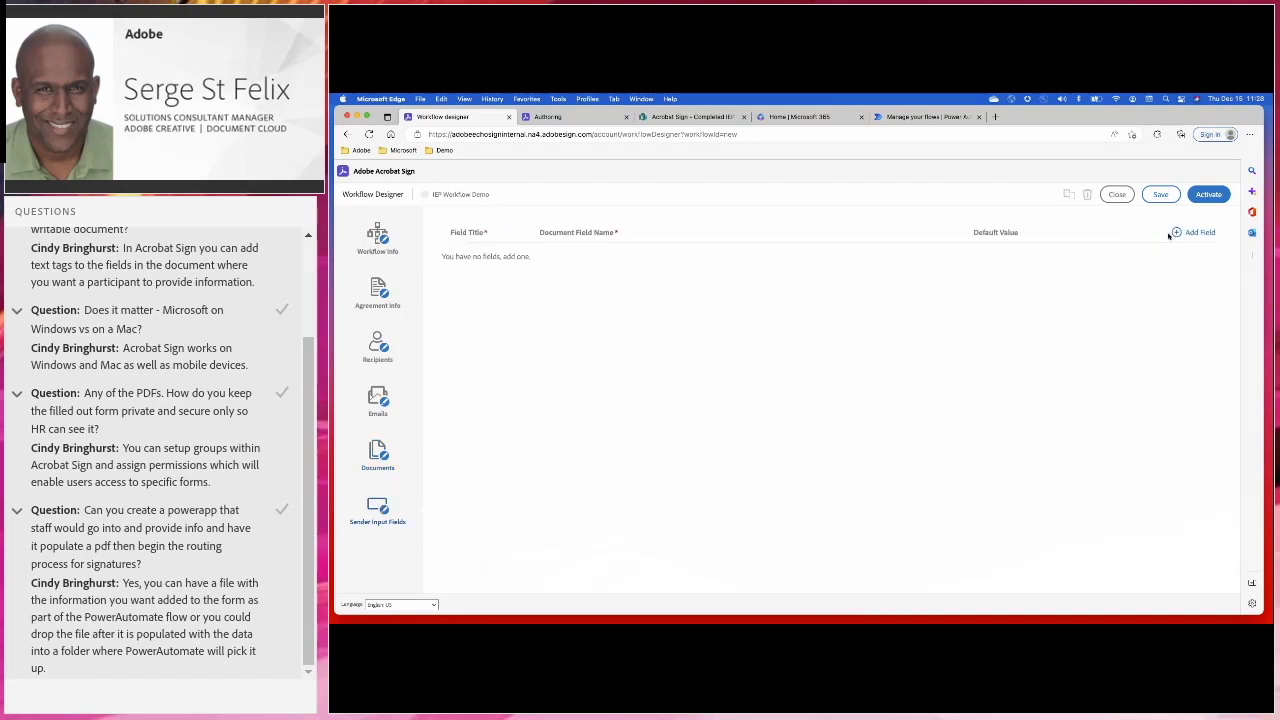
pyautogui.click(1184, 235)
pyautogui.click(491, 260)
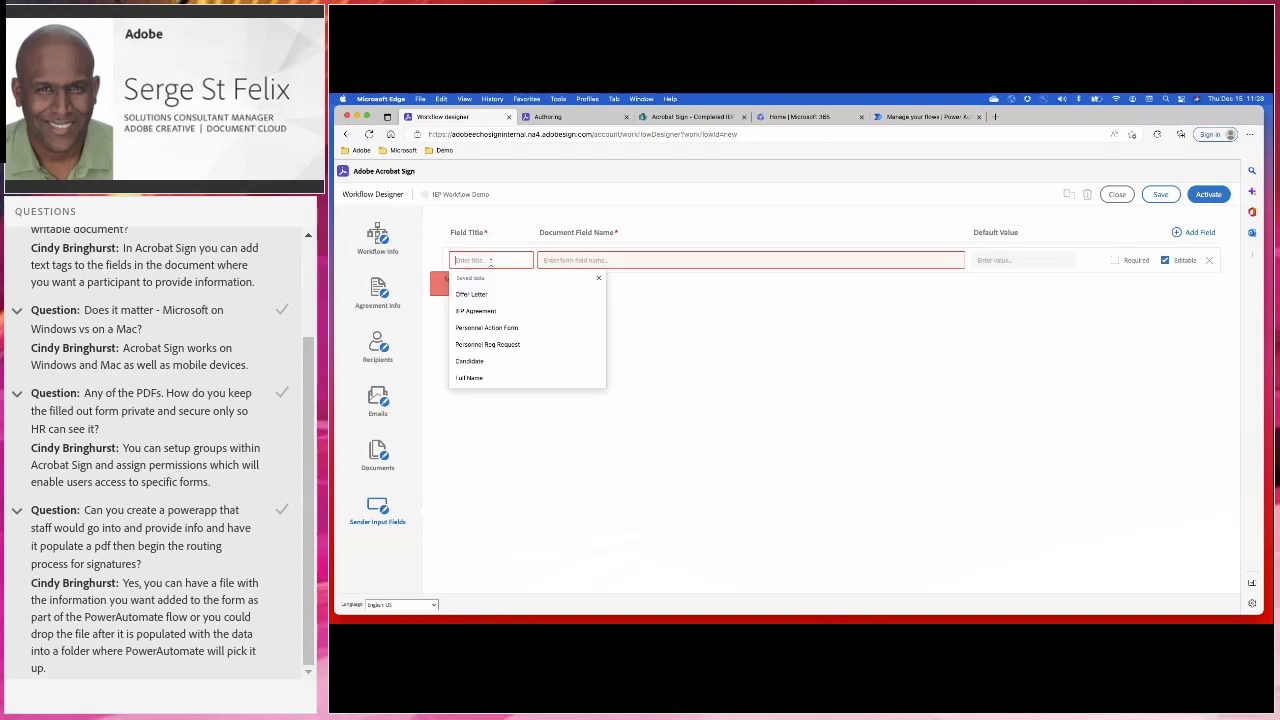
pyautogui.write('Sta')
pyautogui.write('dent Name')
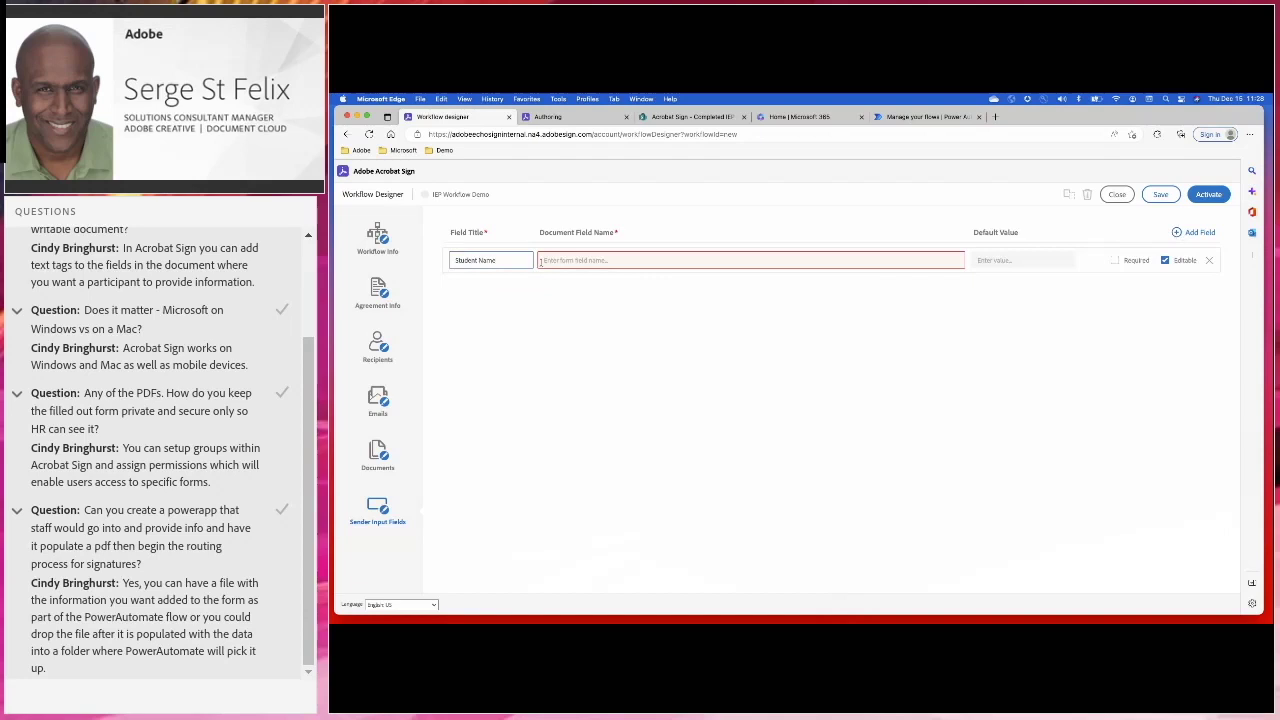
pyautogui.click(563, 263)
pyautogui.click(496, 312)
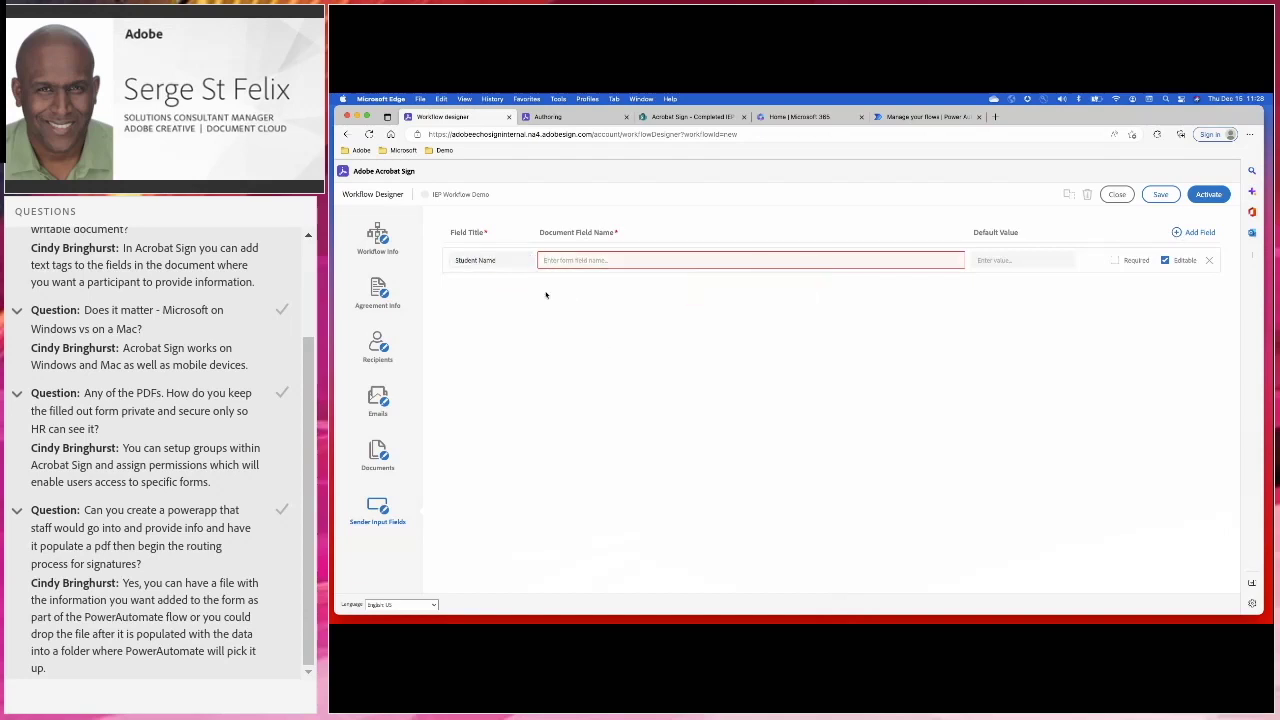
# Copy studentName from the Student Name field's properties and paste it as the Document Field Name
pyautogui.click(554, 116)
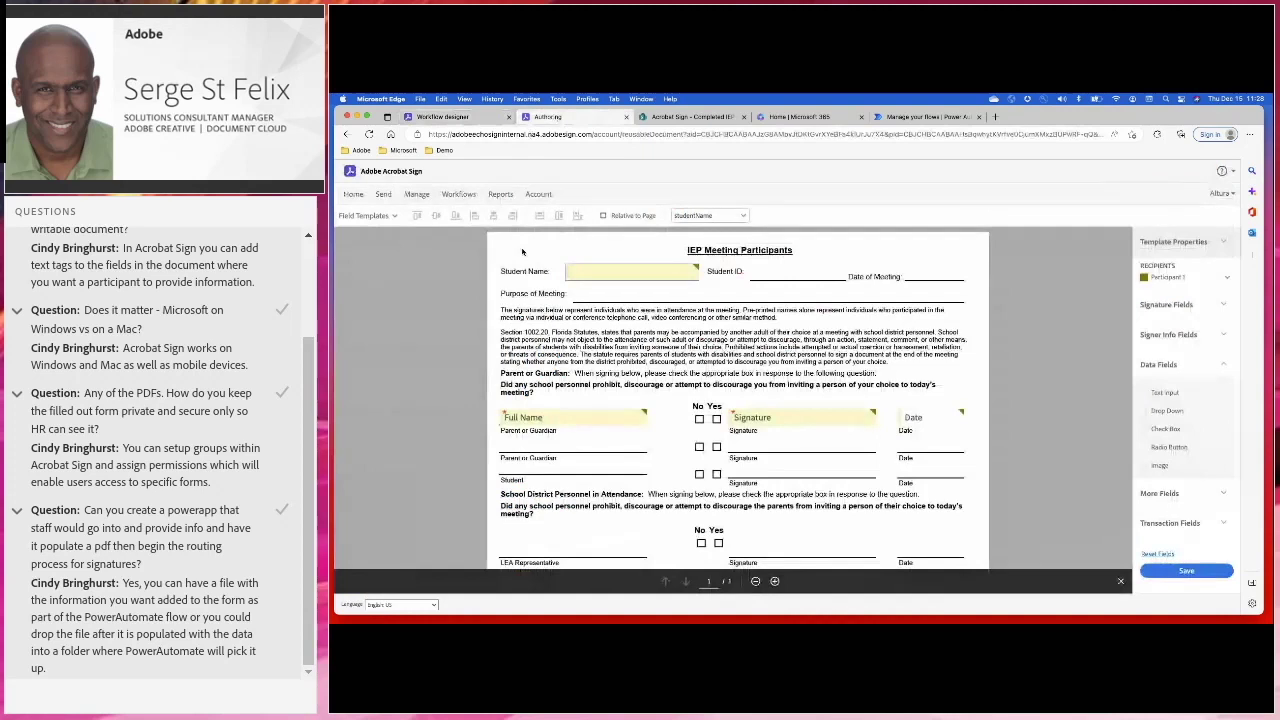
pyautogui.doubleClick(585, 272)
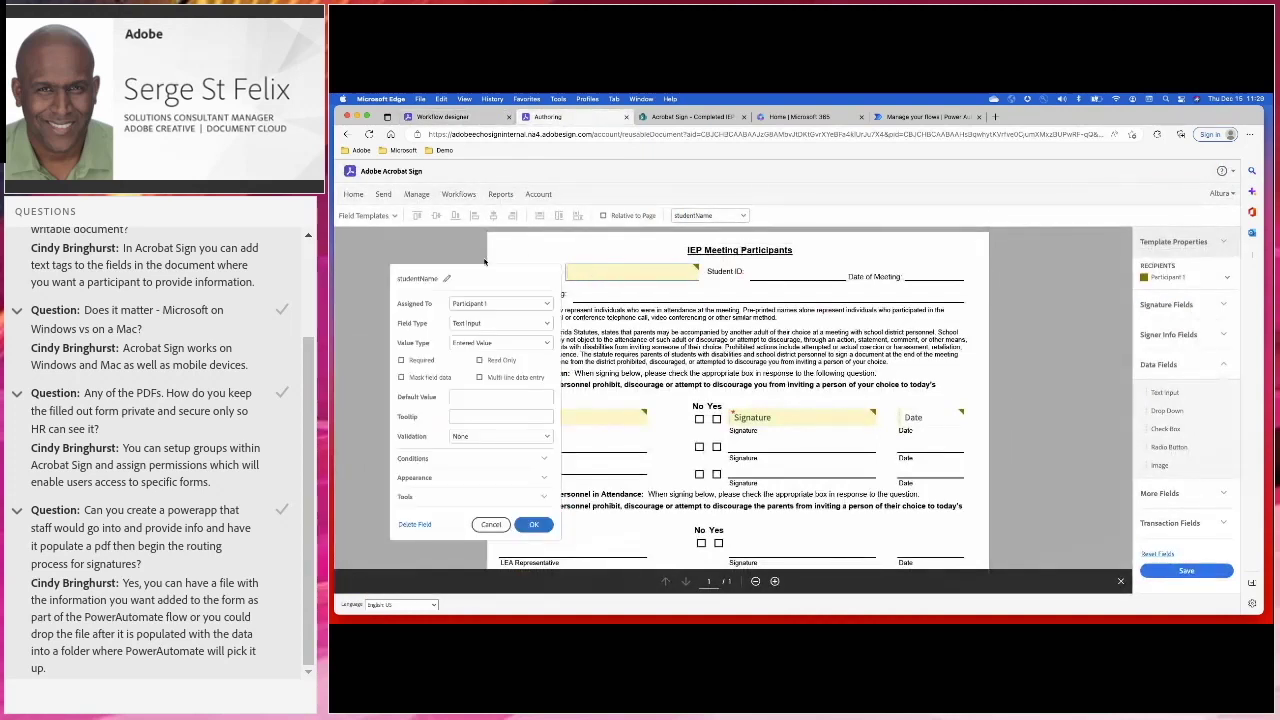
pyautogui.click(447, 279)
pyautogui.press('super+c')
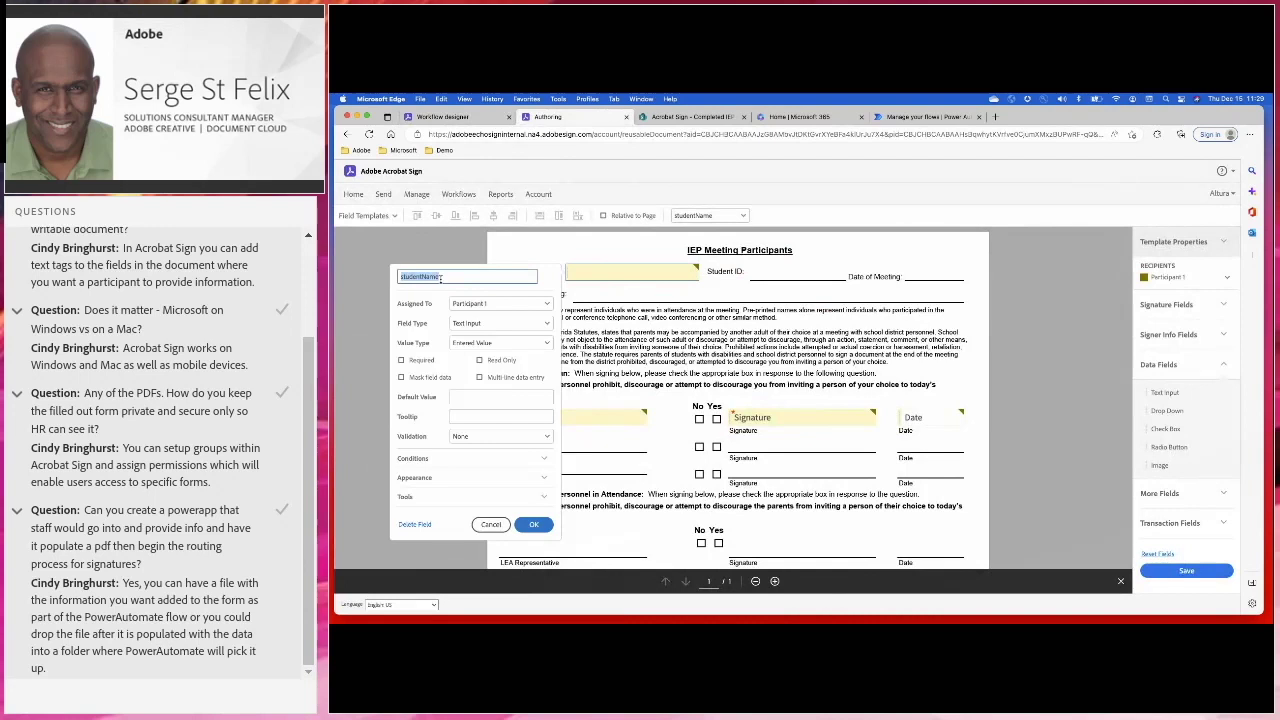
pyautogui.click(537, 522)
pyautogui.click(467, 119)
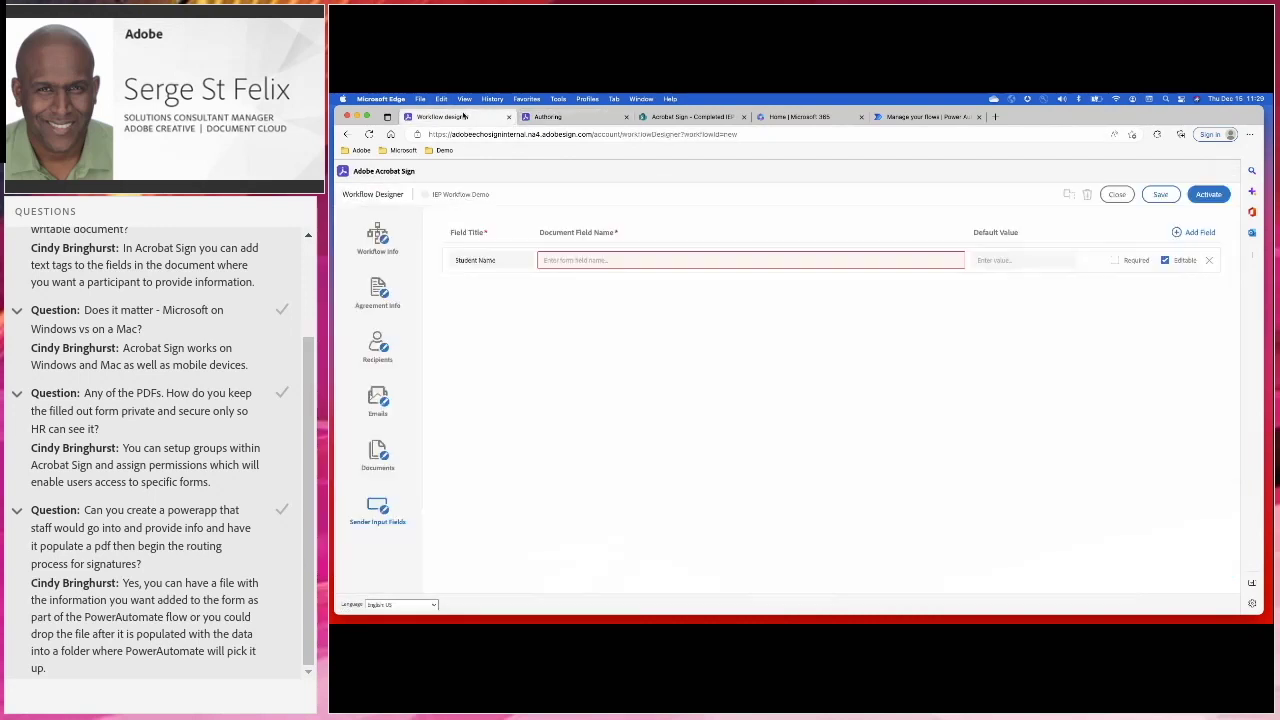
pyautogui.click(565, 260)
pyautogui.press('super+v')
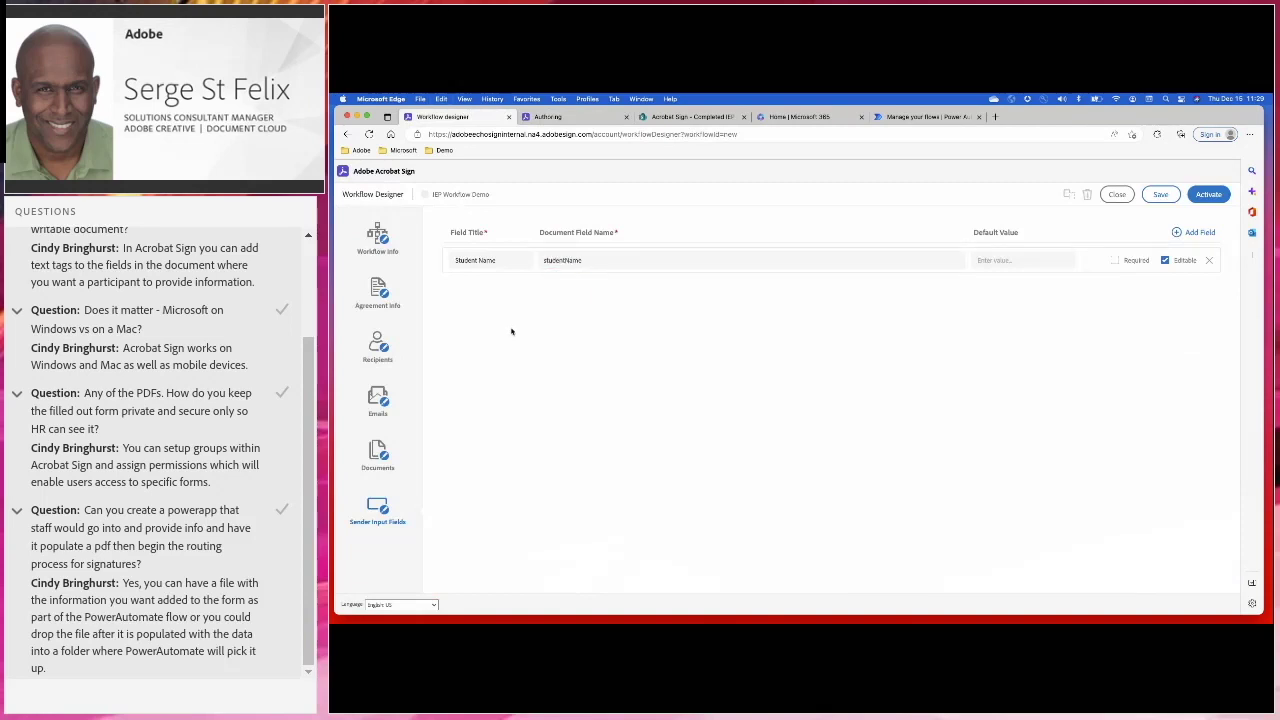
# Recheck the authoring view, then save the IEP Workflow Demo workflow
pyautogui.click(550, 117)
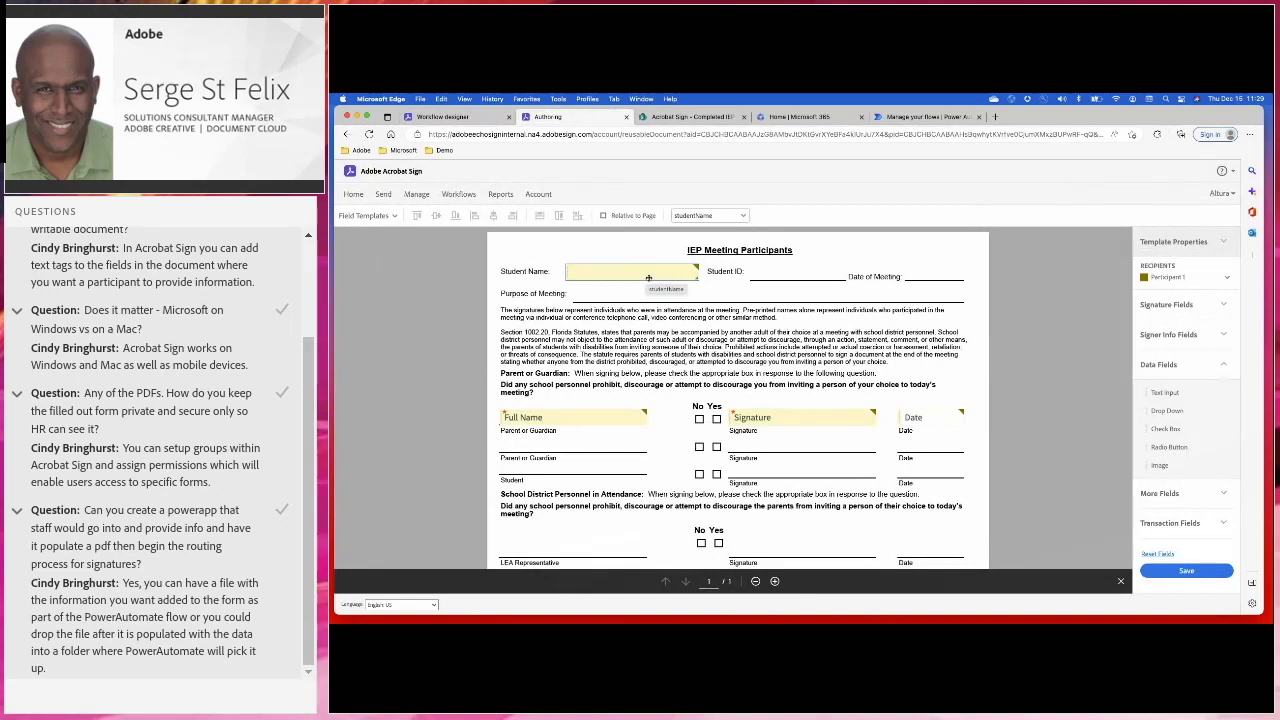
pyautogui.click(443, 117)
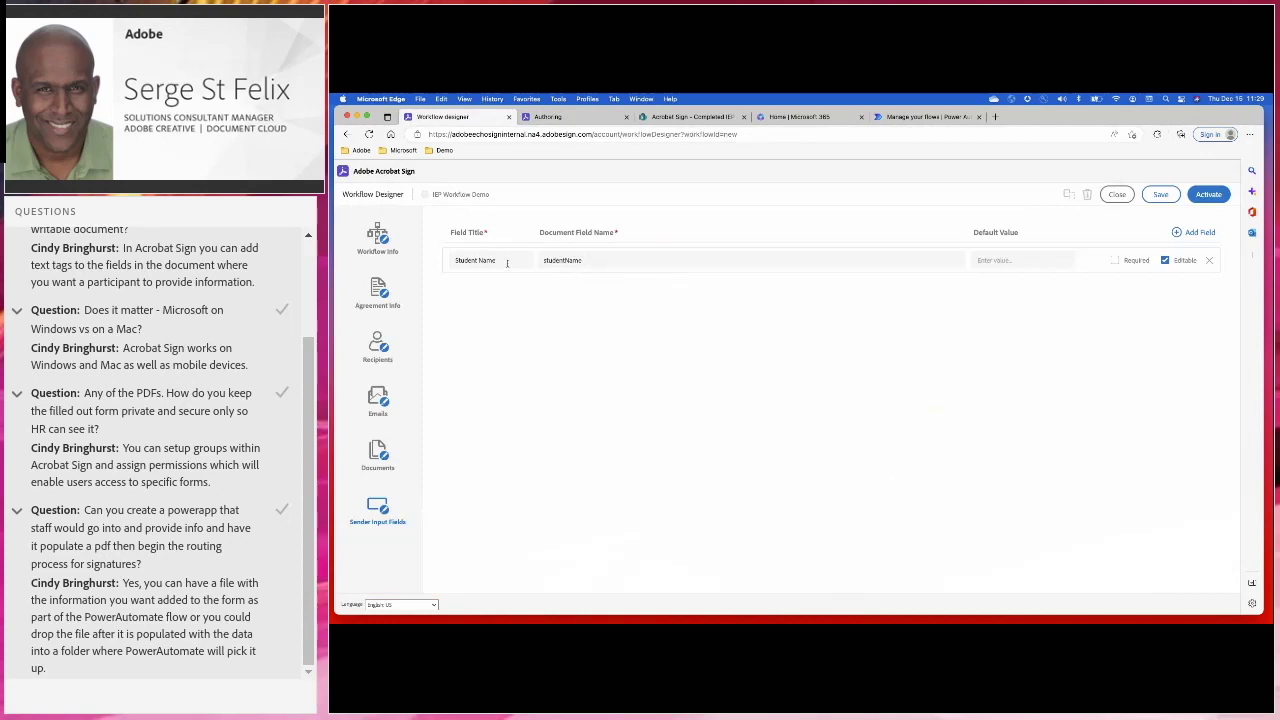
pyautogui.click(1159, 194)
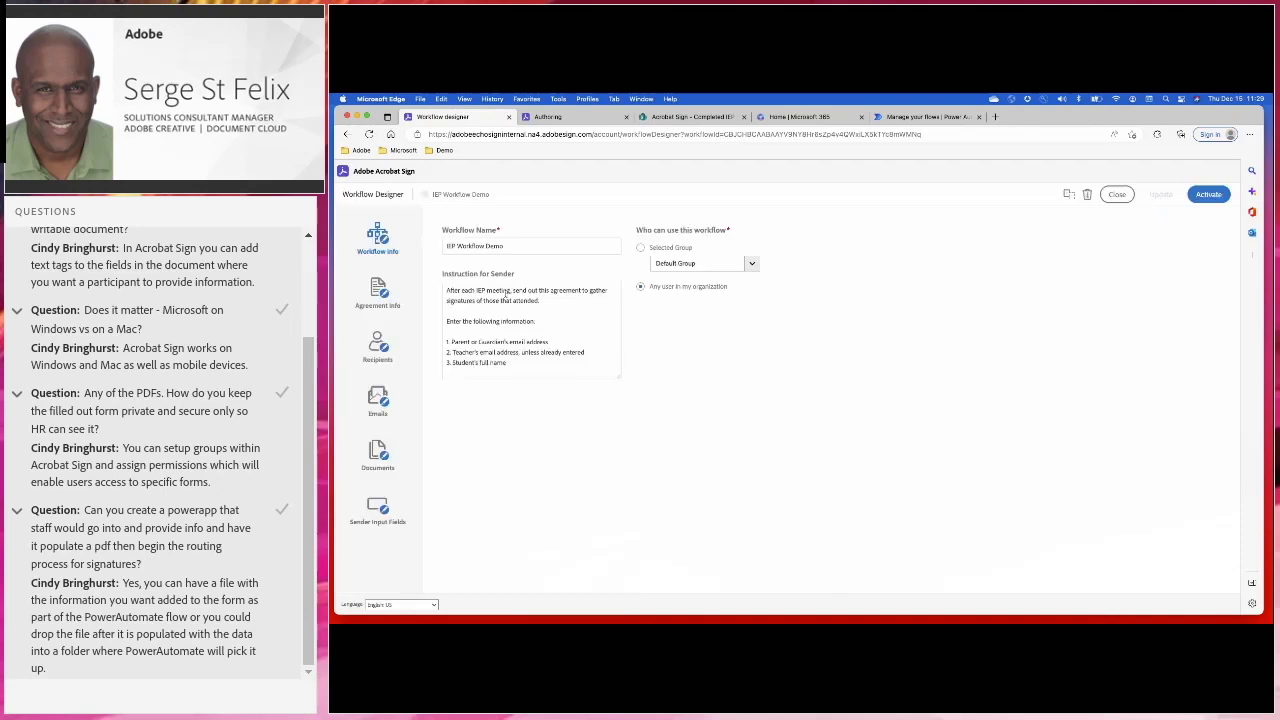
# Activate IEP Workflow Demo, go to the Acrobat Sign home, then view the SharePoint Completed IEP Meetings folder
pyautogui.click(1212, 195)
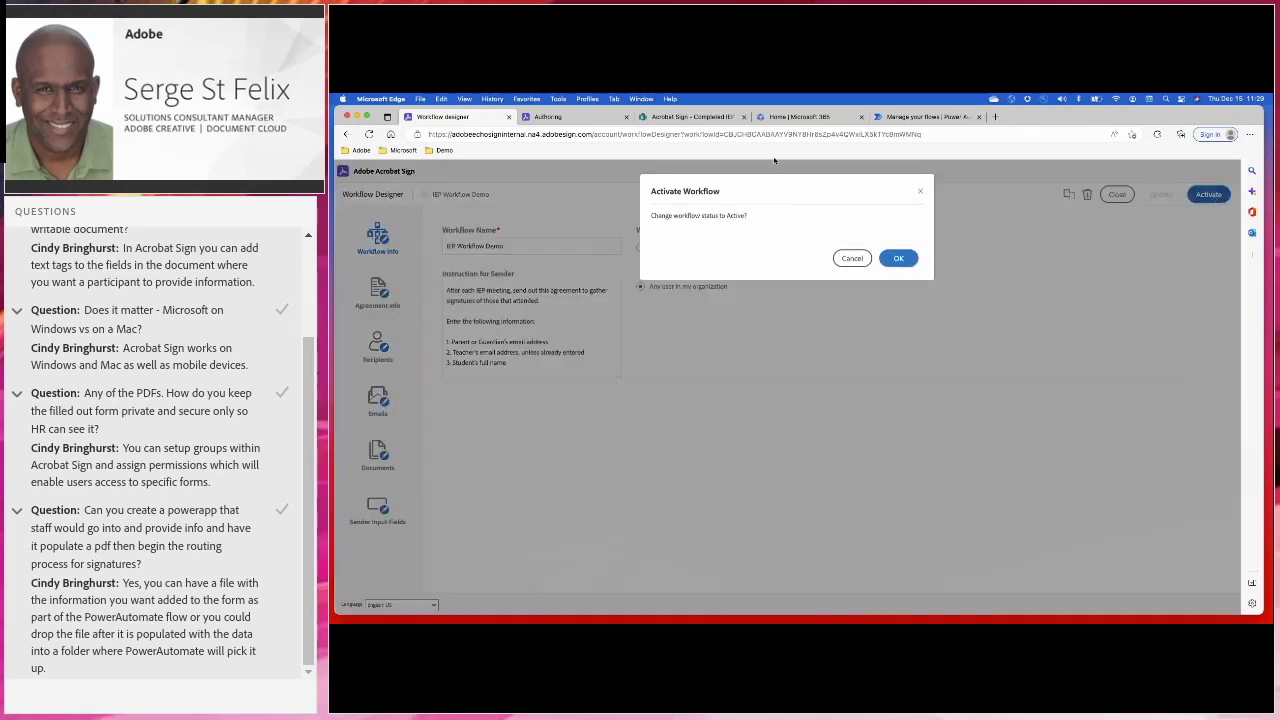
pyautogui.click(899, 259)
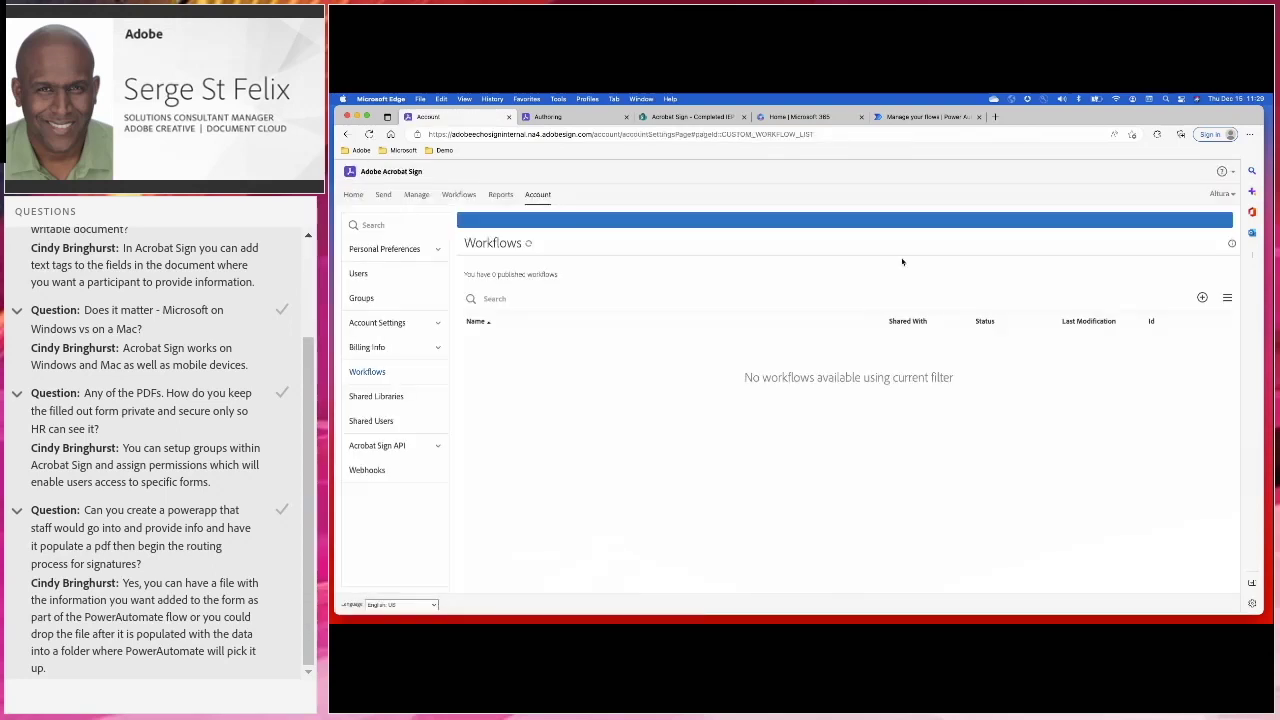
pyautogui.click(352, 196)
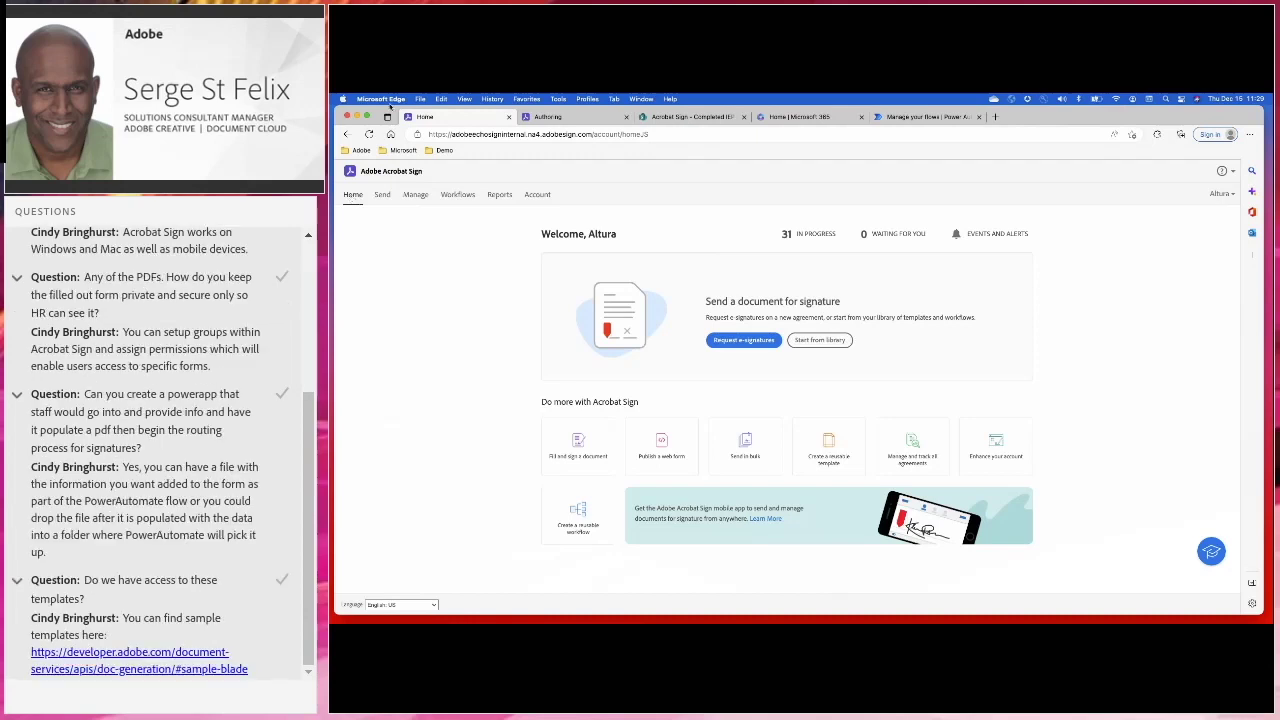
pyautogui.click(682, 118)
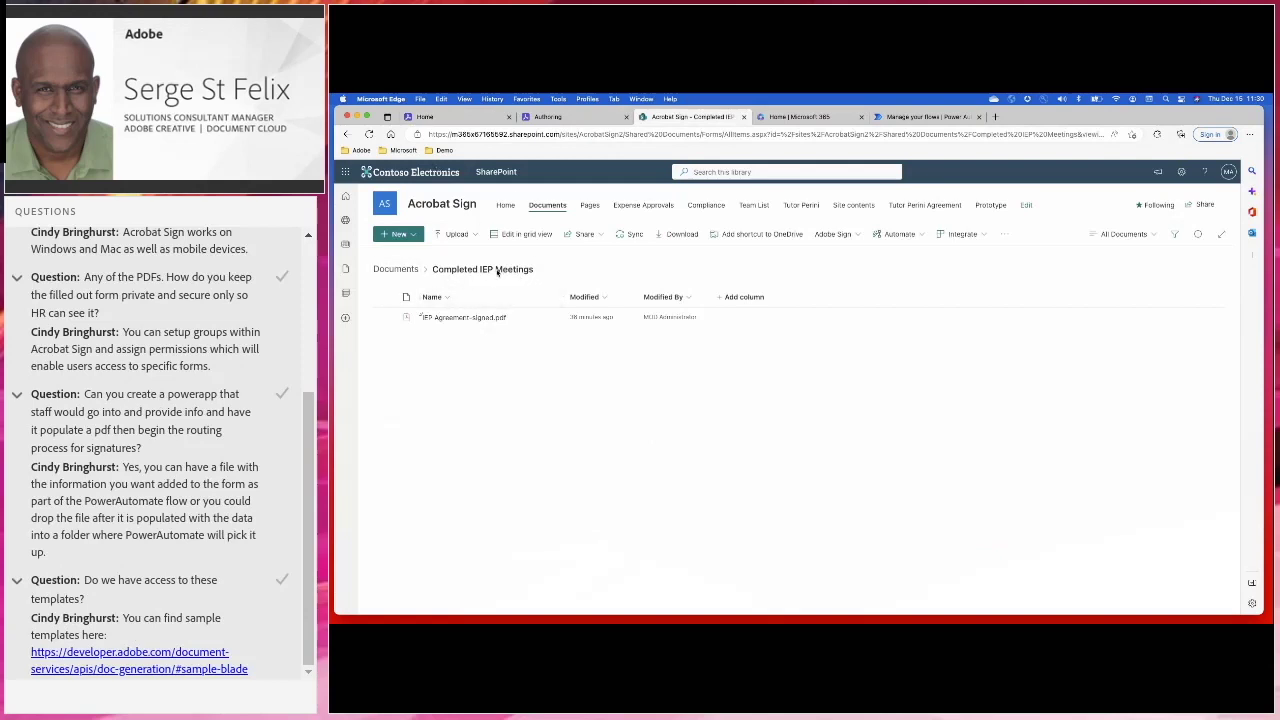
# Go up to the SharePoint Documents library, then view the Power Automate My flows list
pyautogui.click(395, 269)
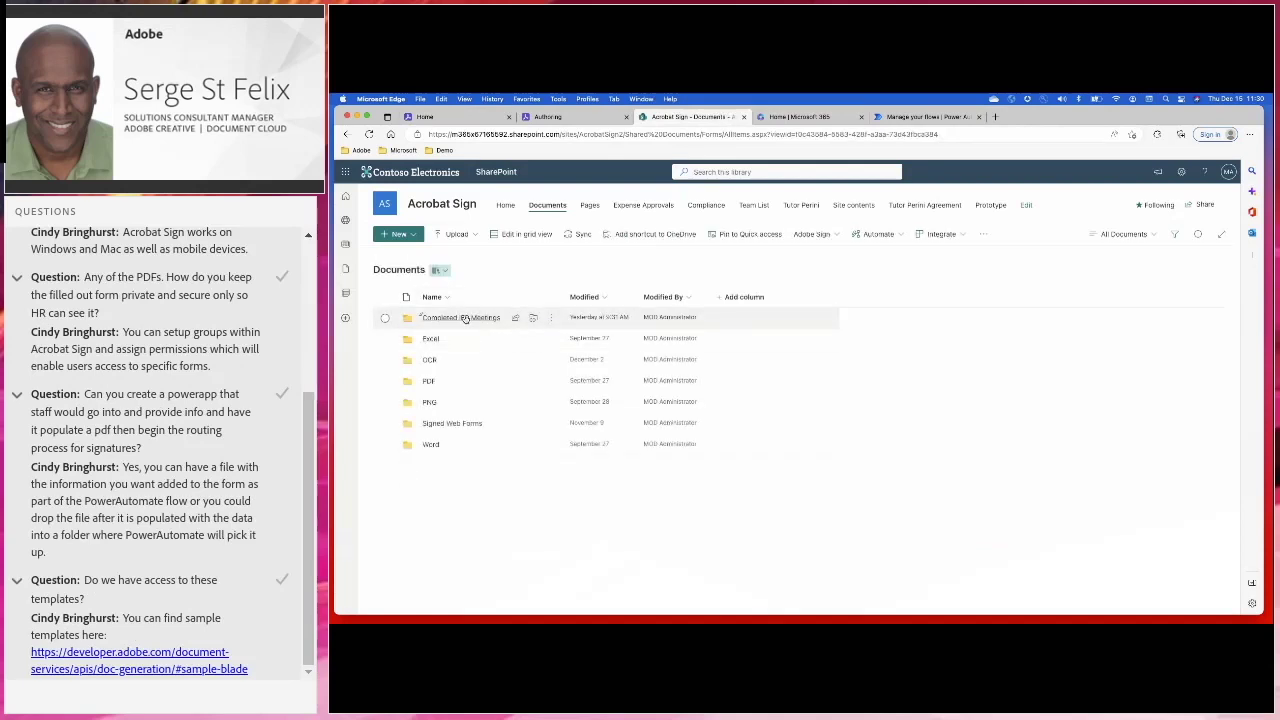
pyautogui.click(898, 117)
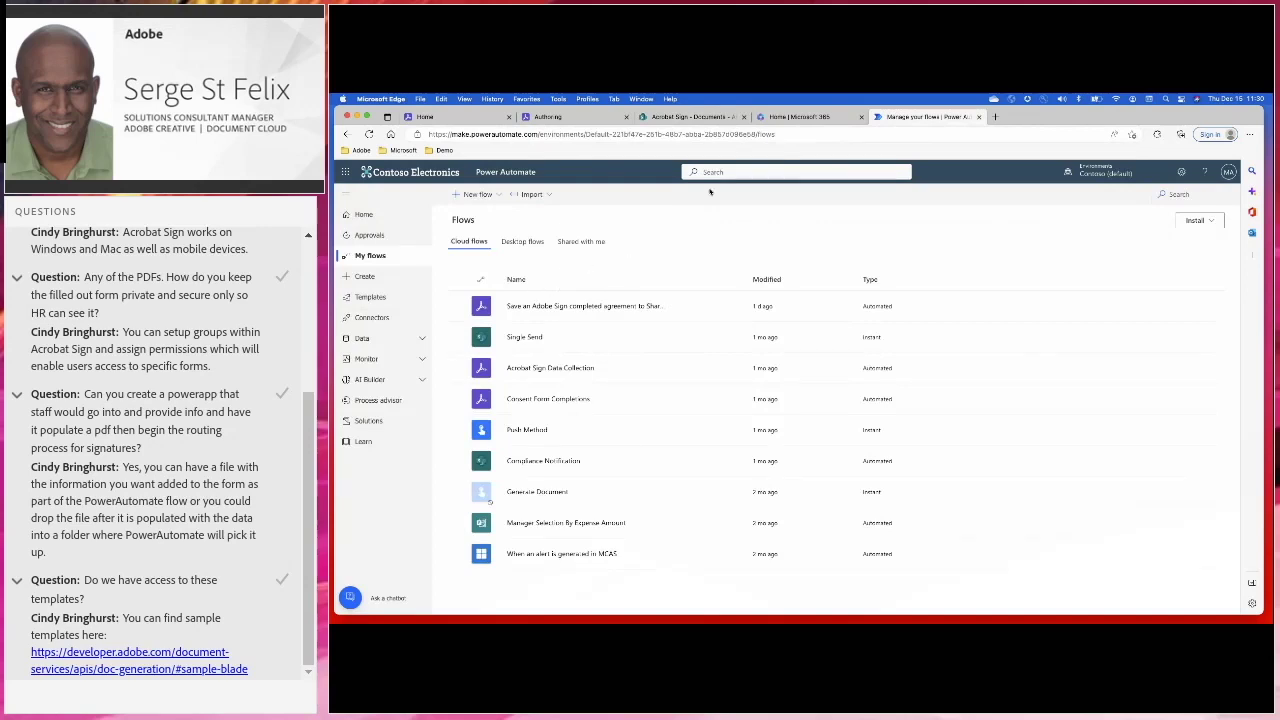
# Return to the Acrobat Sign home page and start creating a reusable workflow
pyautogui.click(453, 119)
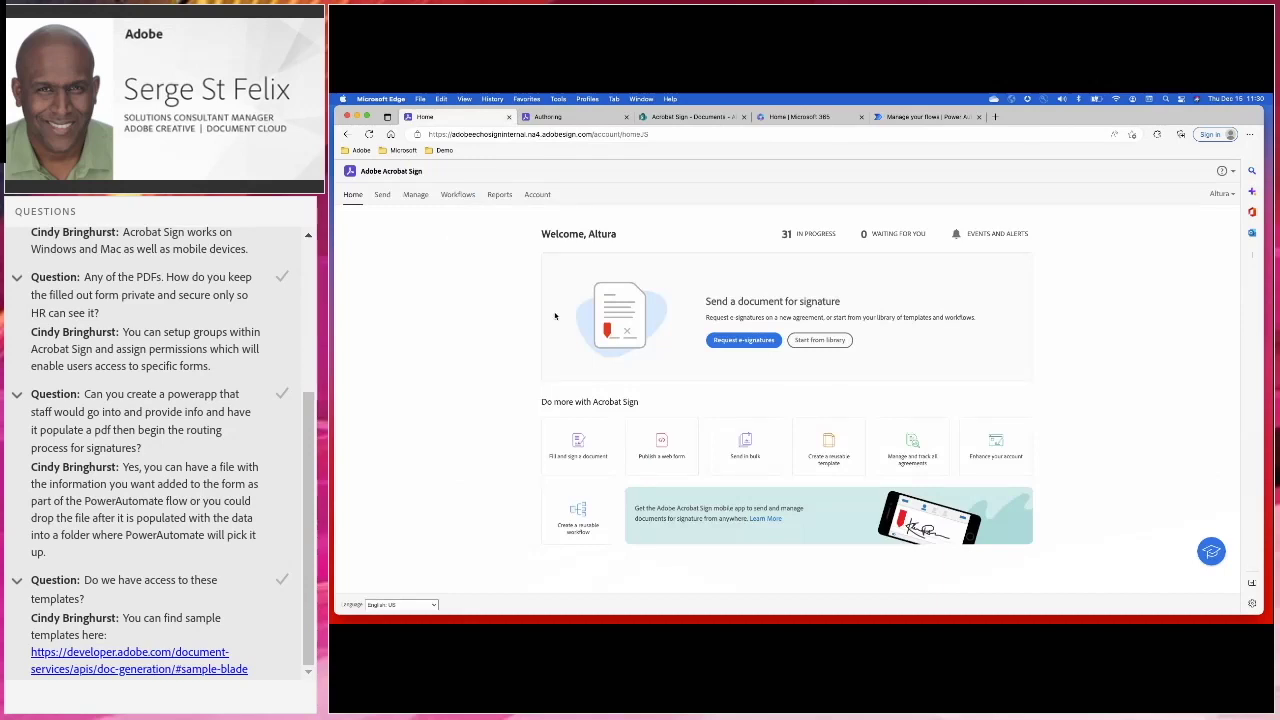
pyautogui.click(577, 518)
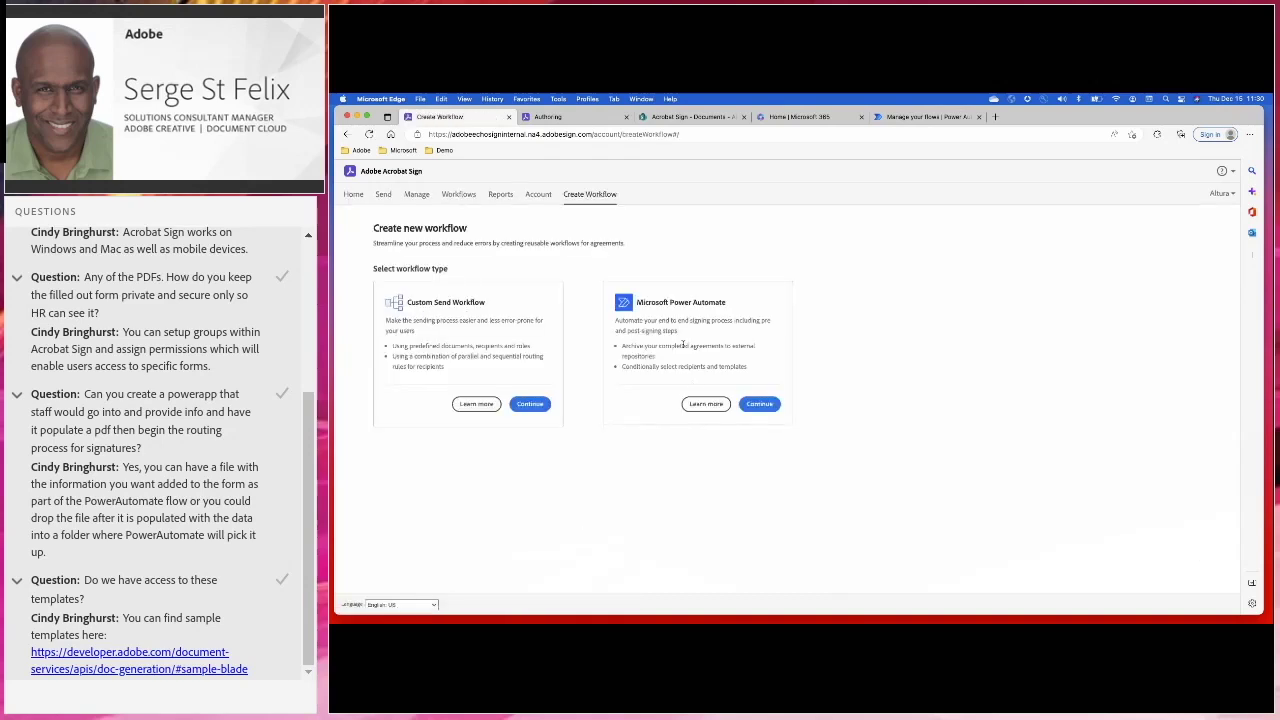
# Choose Microsoft Power Automate as the new workflow's type
pyautogui.click(765, 408)
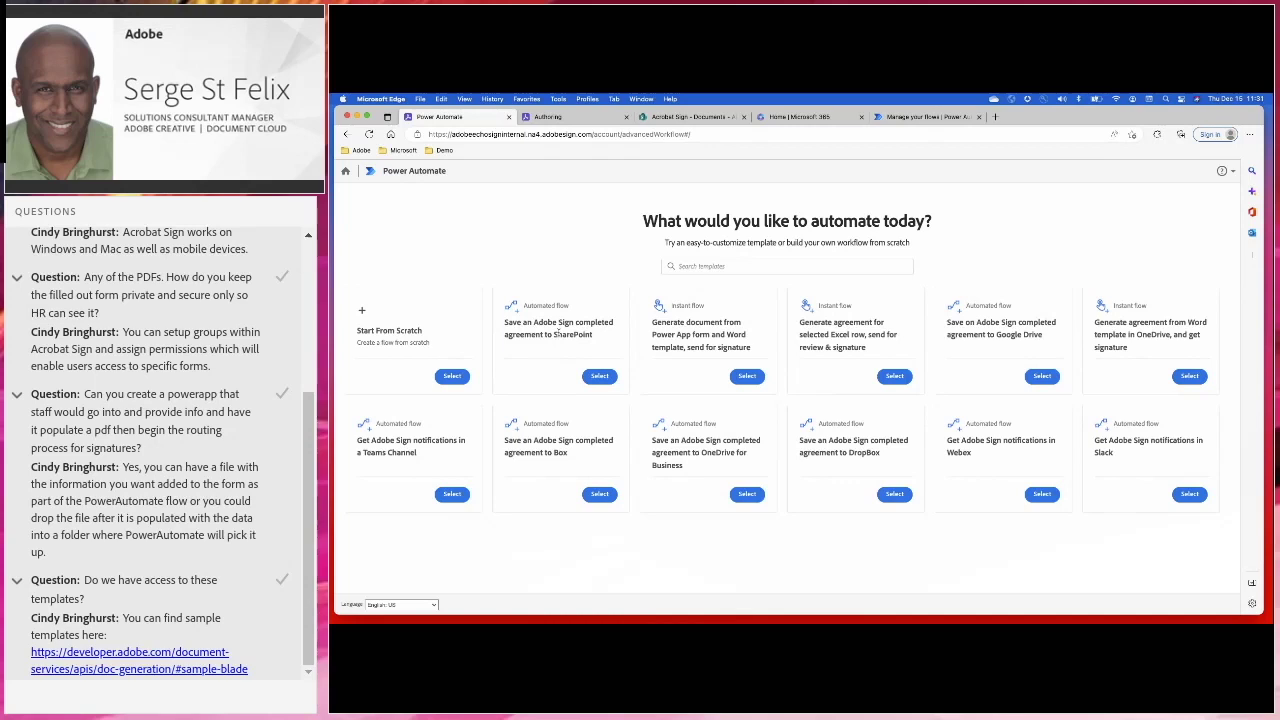
# Pick the 'Save an Adobe Sign completed agreement to SharePoint' template, name it 'Save agreement to SharePoint', and continue
pyautogui.click(600, 376)
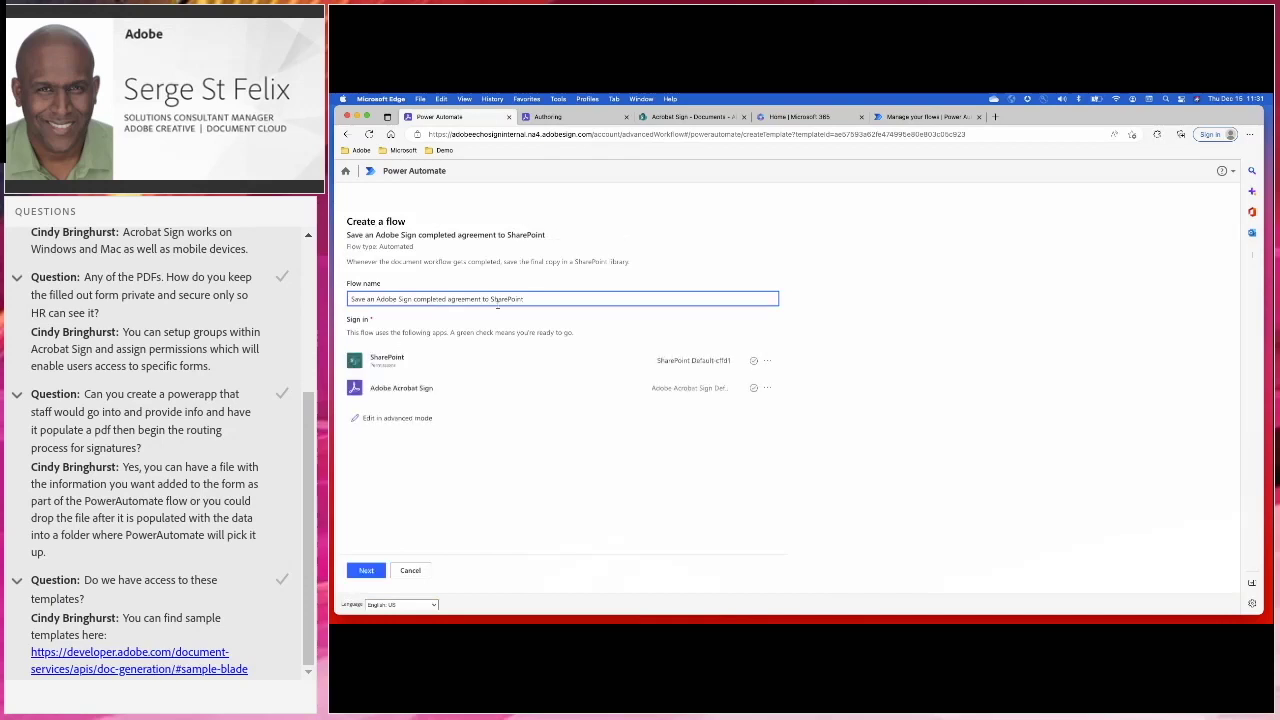
pyautogui.moveTo(527, 299); pyautogui.dragTo(350, 299)
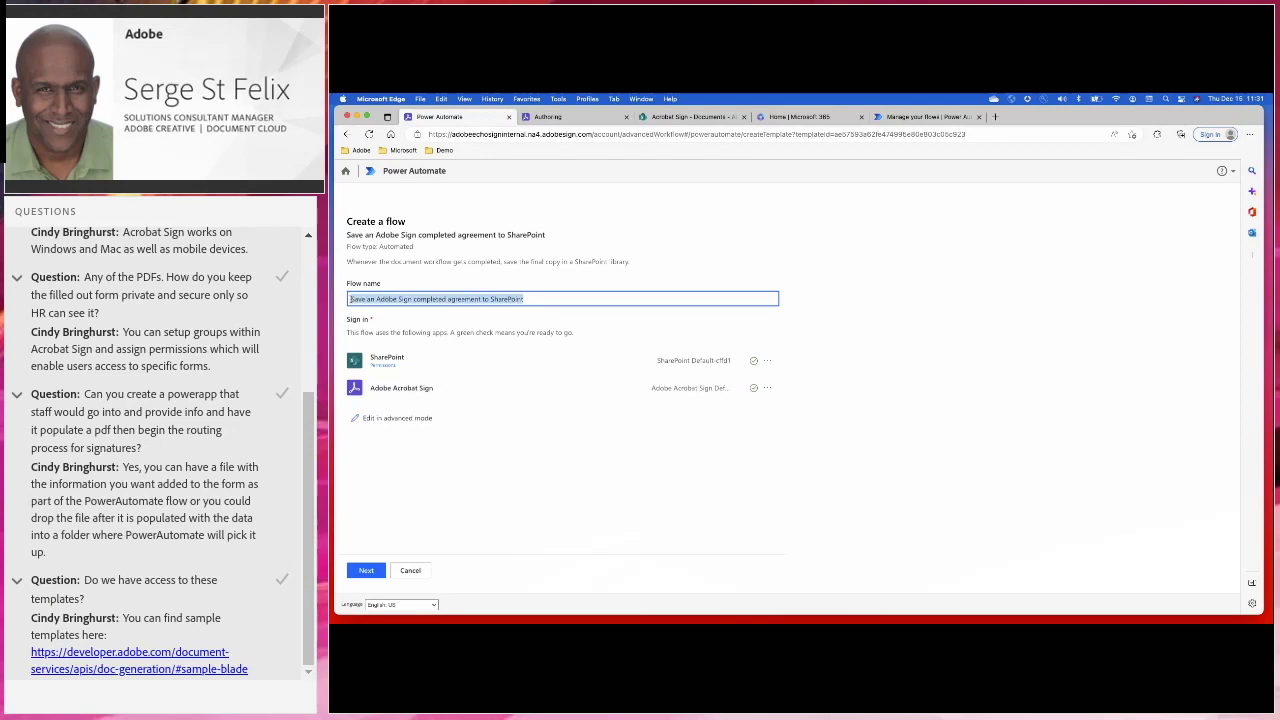
pyautogui.write('Save agreement to SharePoint')
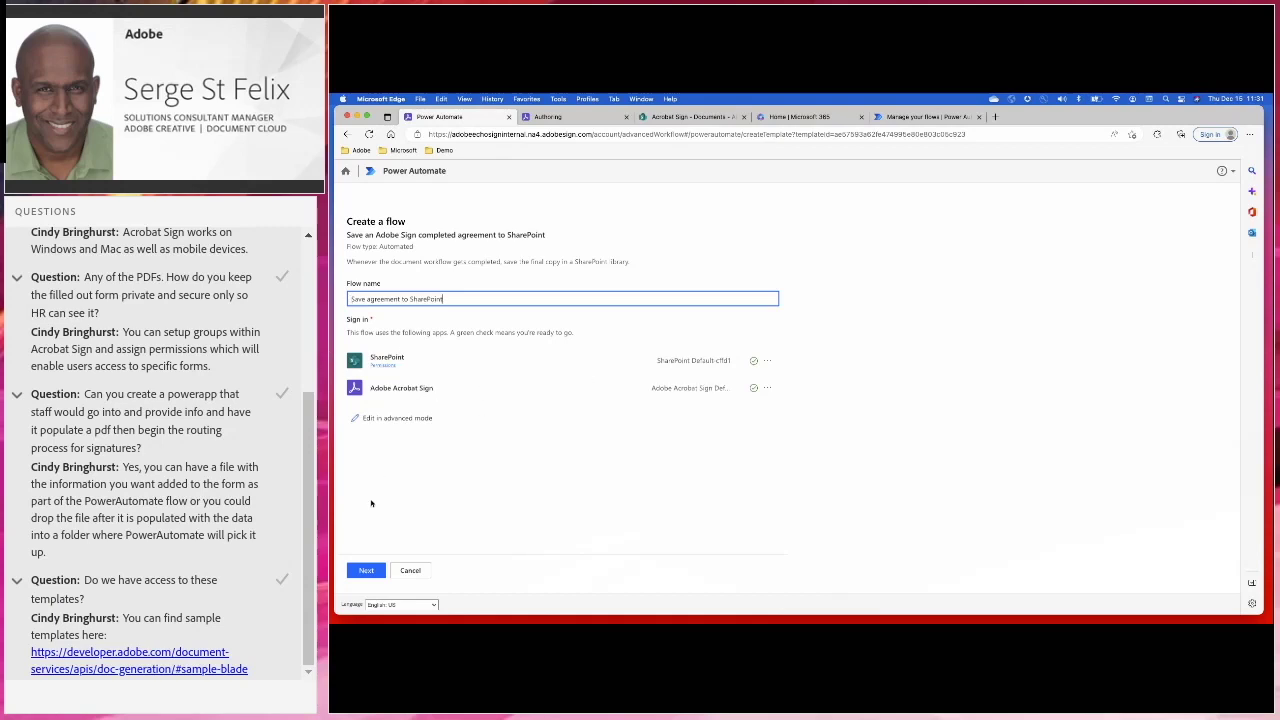
pyautogui.click(366, 569)
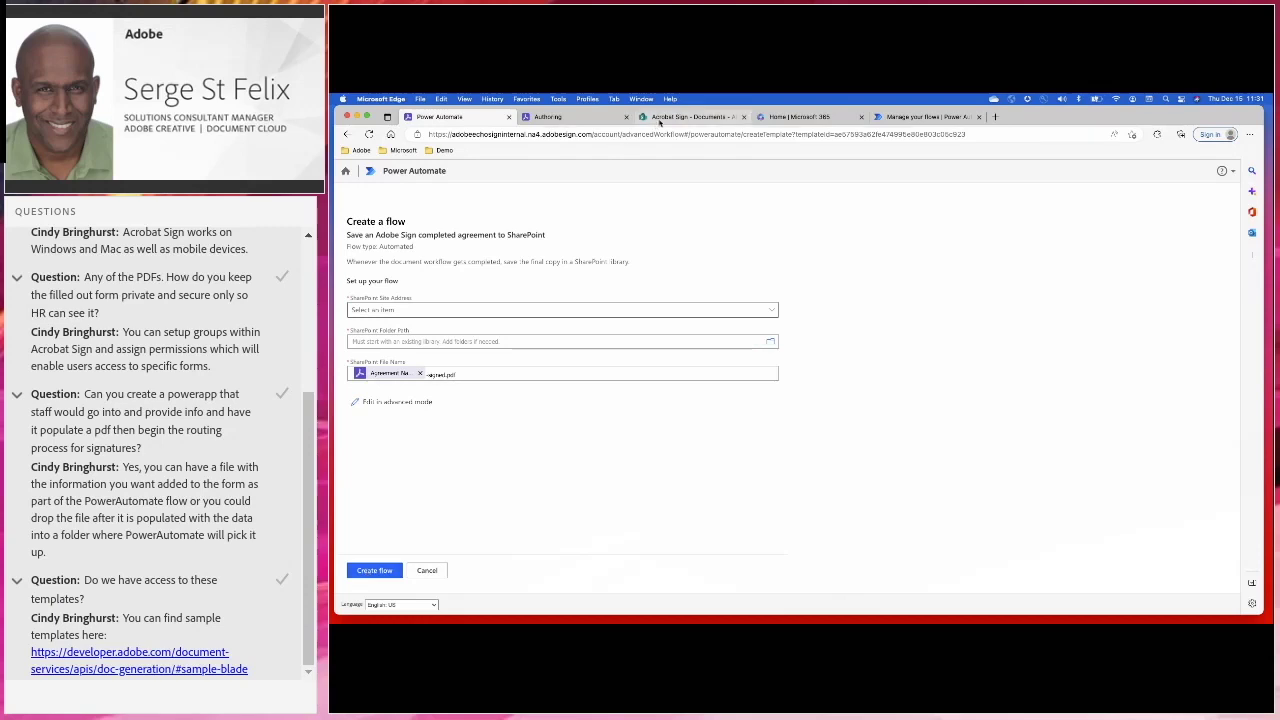
# Target the AcrobatSign2 site's Shared Documents/Completed IEP Meetings folder and create the flow
pyautogui.click(690, 116)
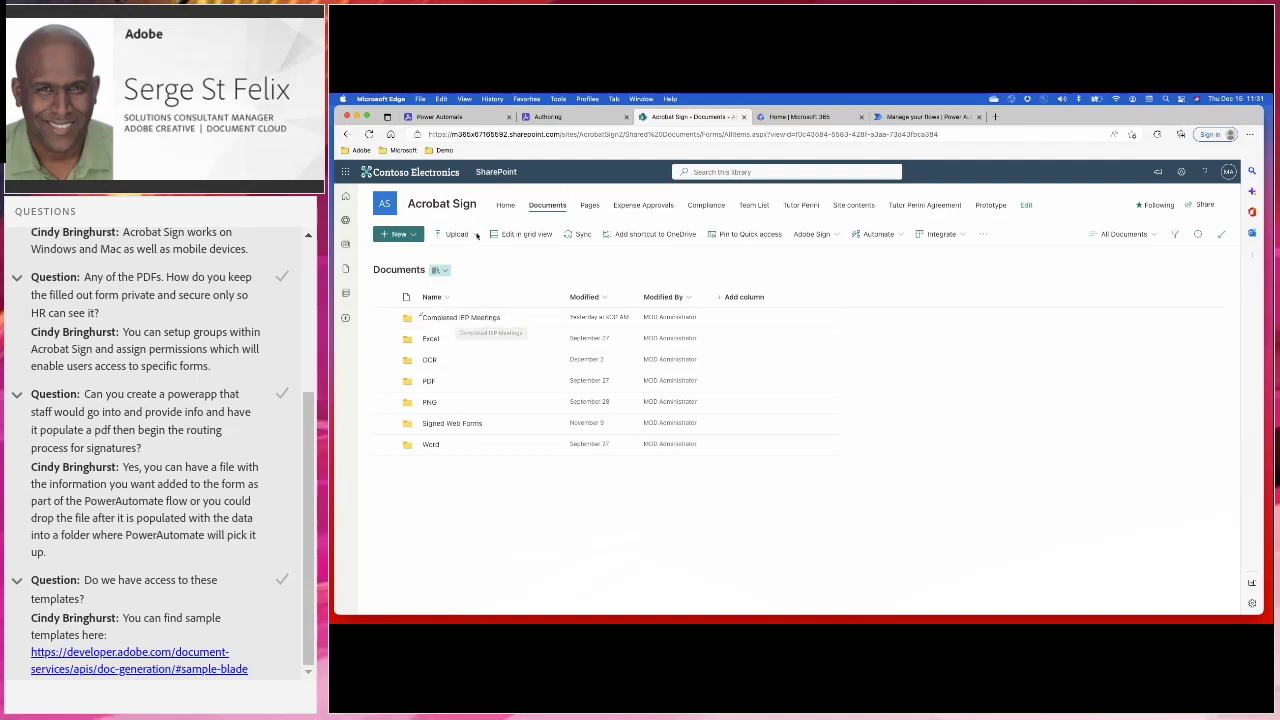
pyautogui.click(462, 117)
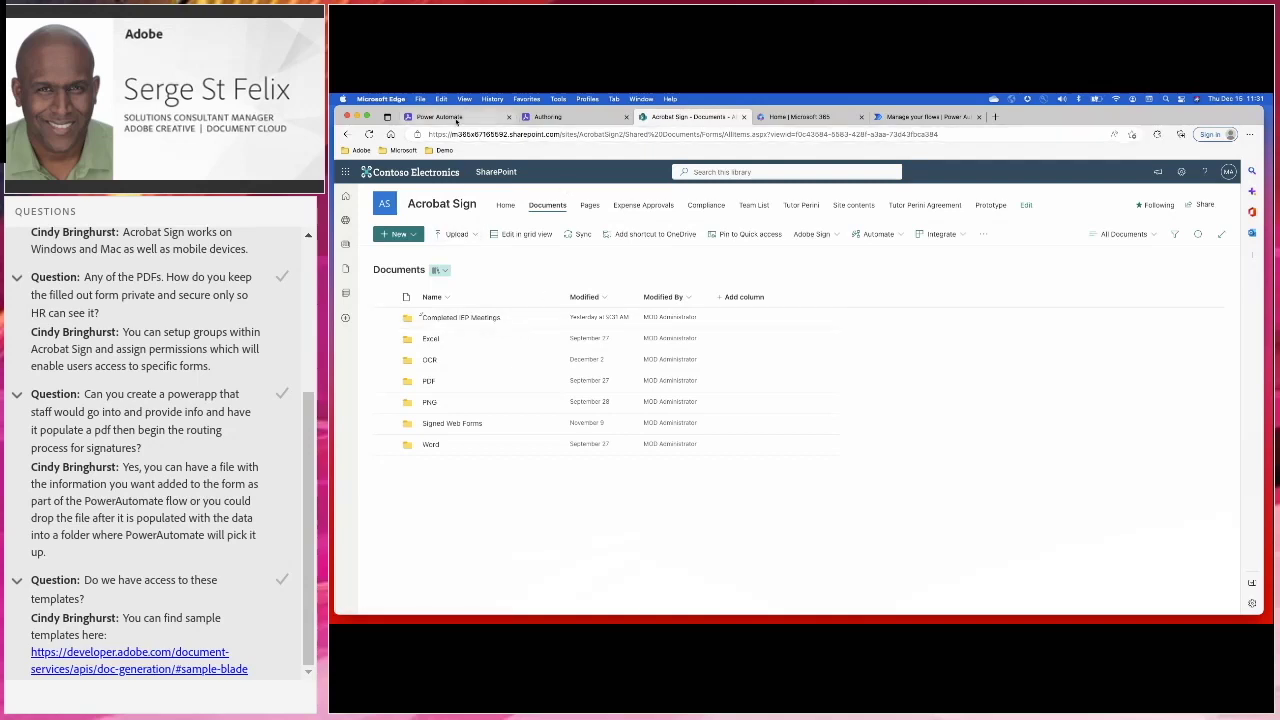
pyautogui.click(620, 310)
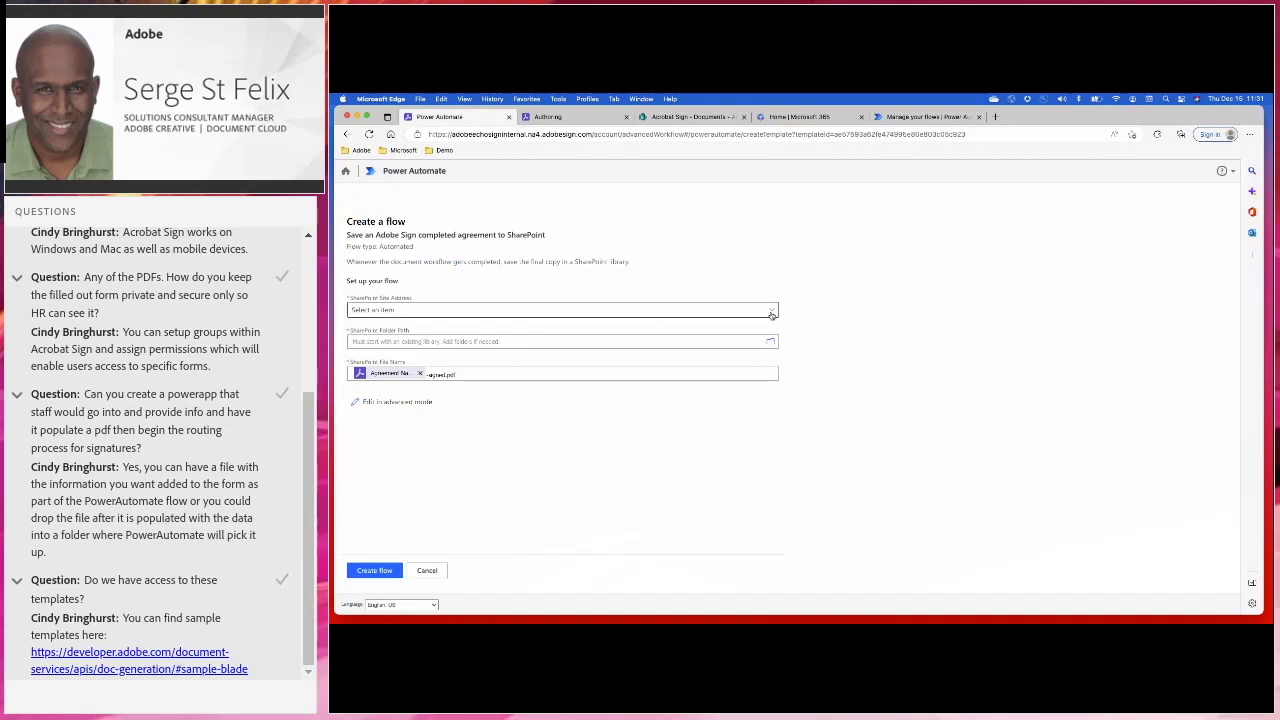
pyautogui.click(504, 399)
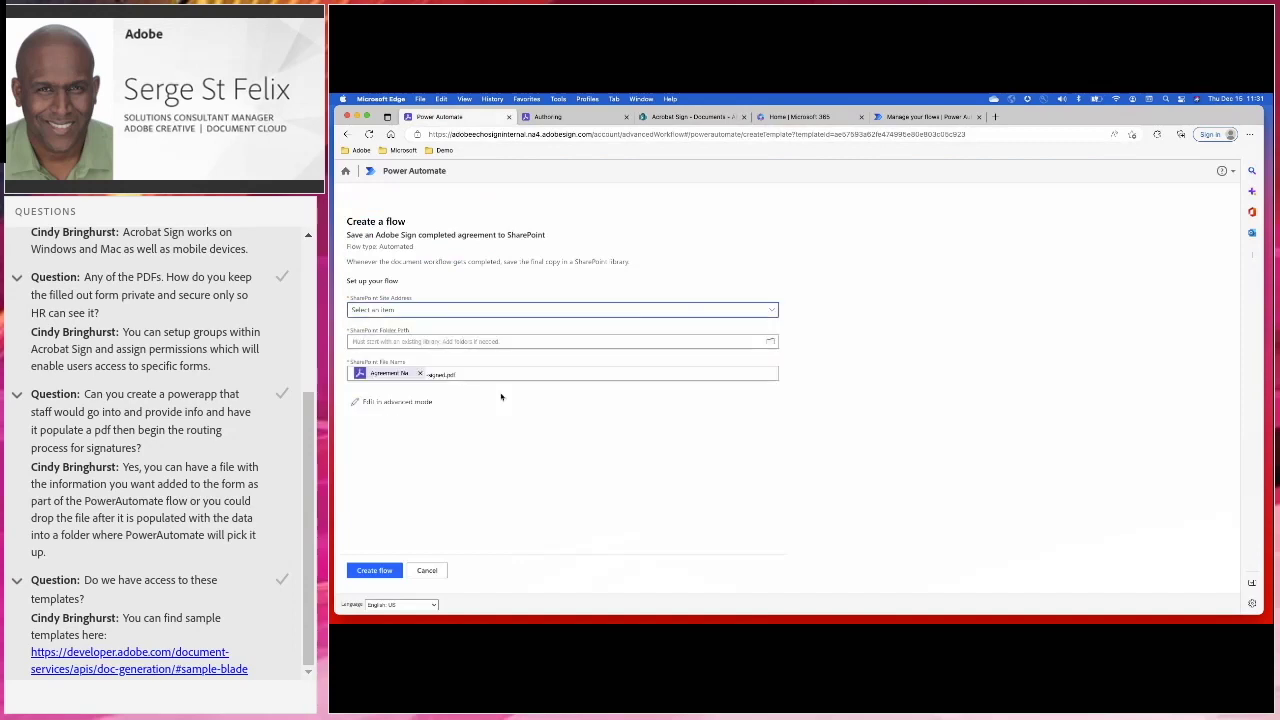
pyautogui.click(770, 342)
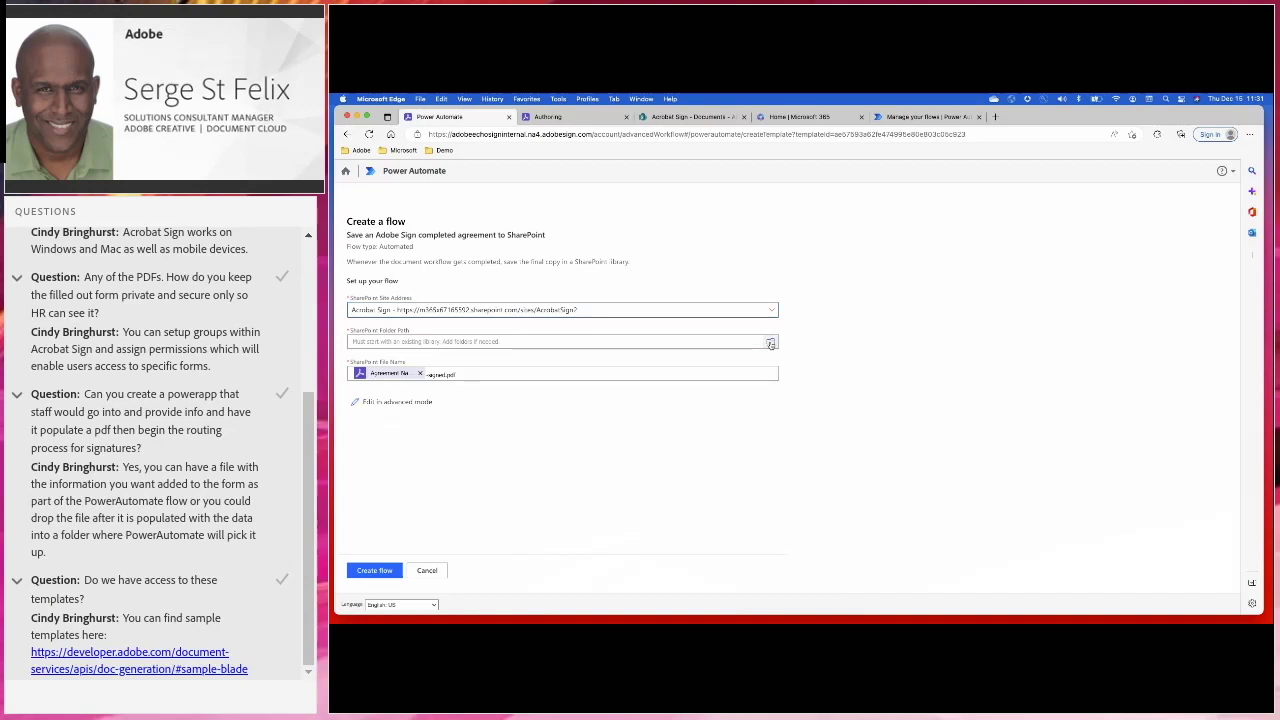
pyautogui.click(755, 466)
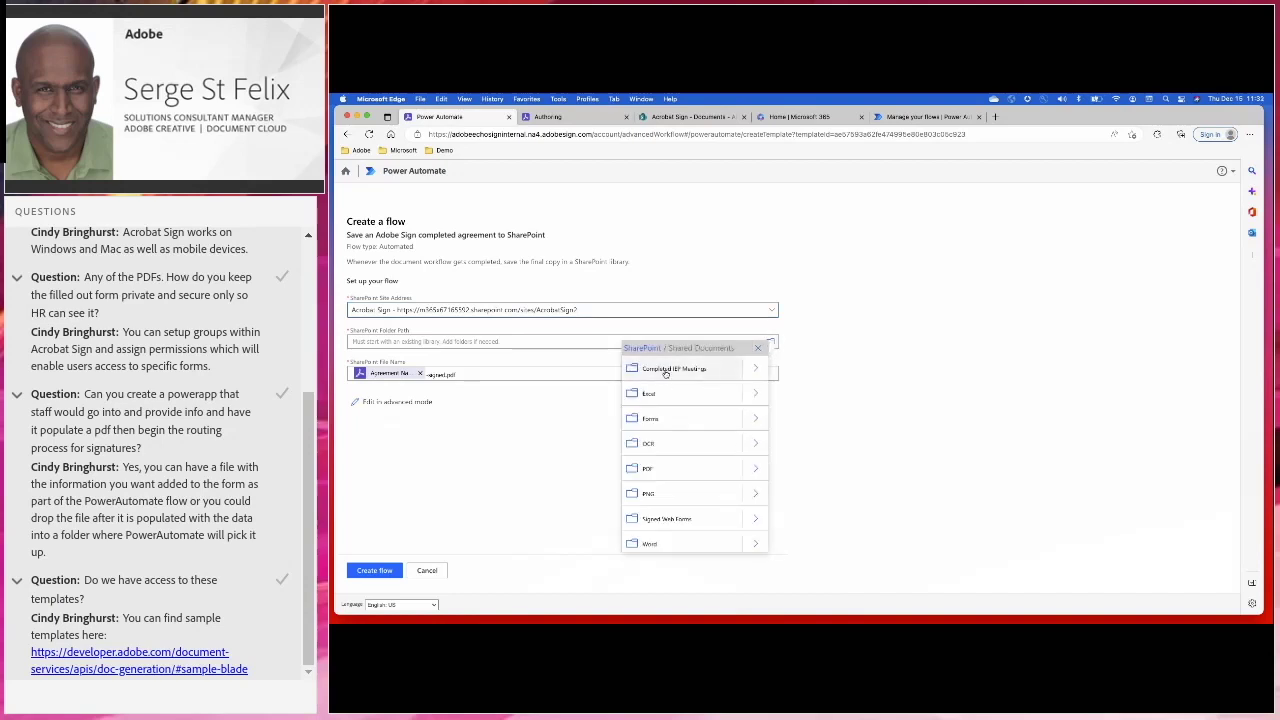
pyautogui.click(665, 370)
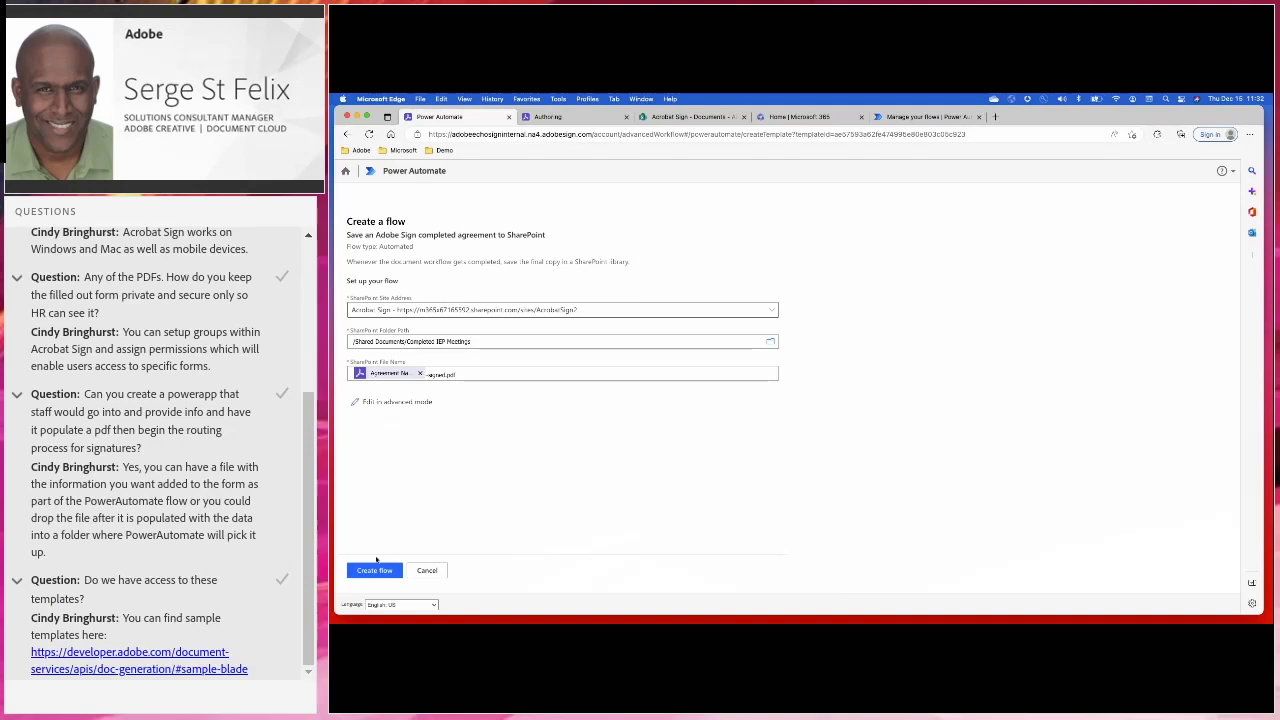
pyautogui.click(377, 569)
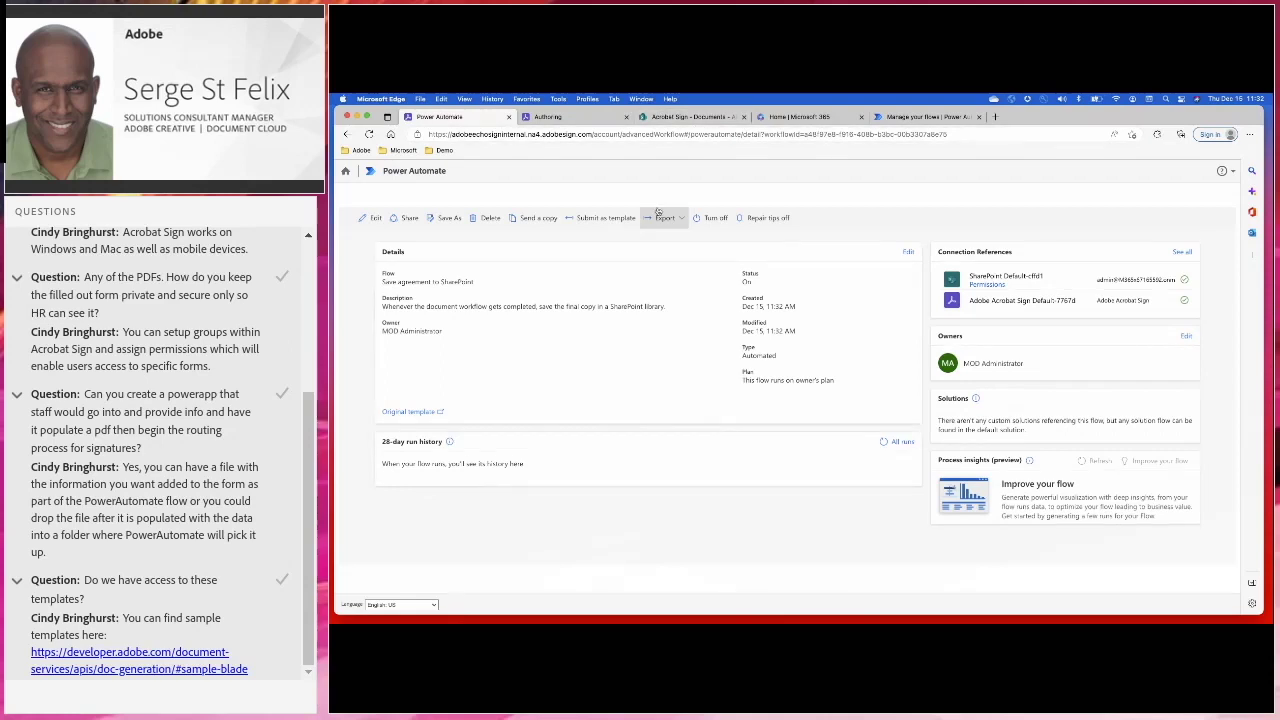
# Return to the Acrobat Sign home page and start a new agreement from the library
pyautogui.click(345, 172)
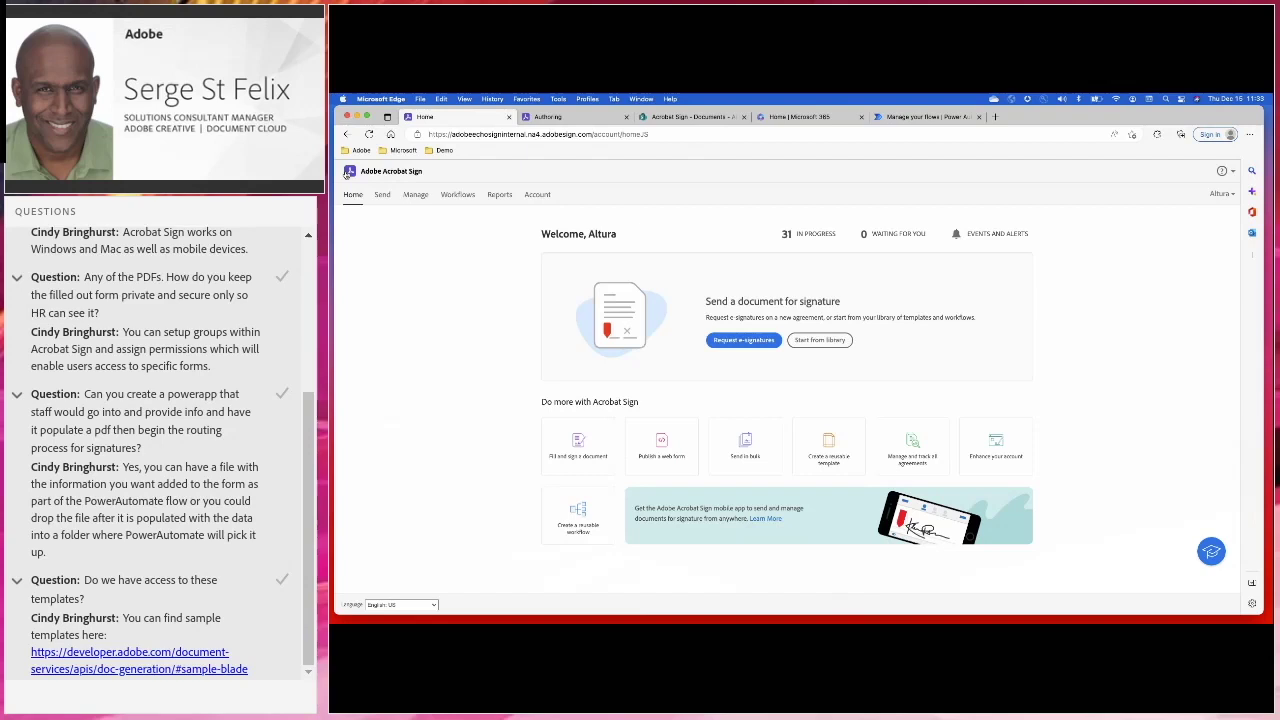
pyautogui.click(820, 341)
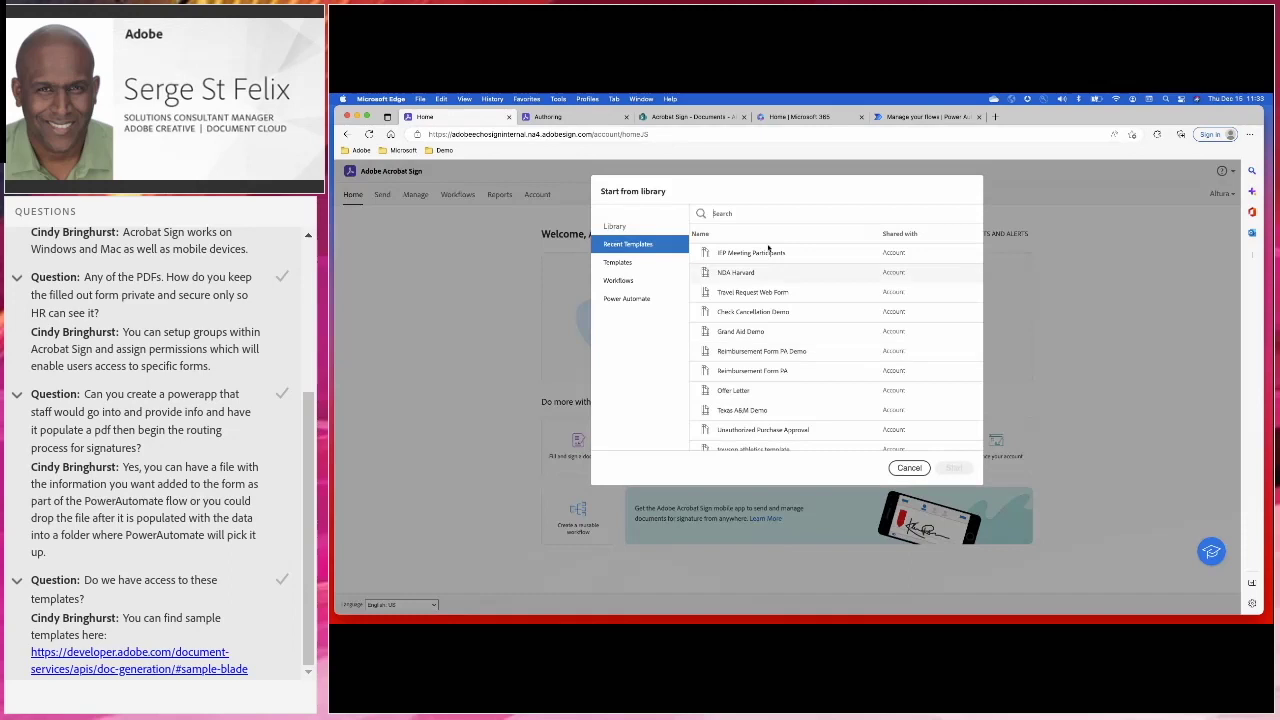
# Launch the IEP Workflow Demo library workflow, expand its full instructions, and begin entering the parent's email
pyautogui.click(621, 282)
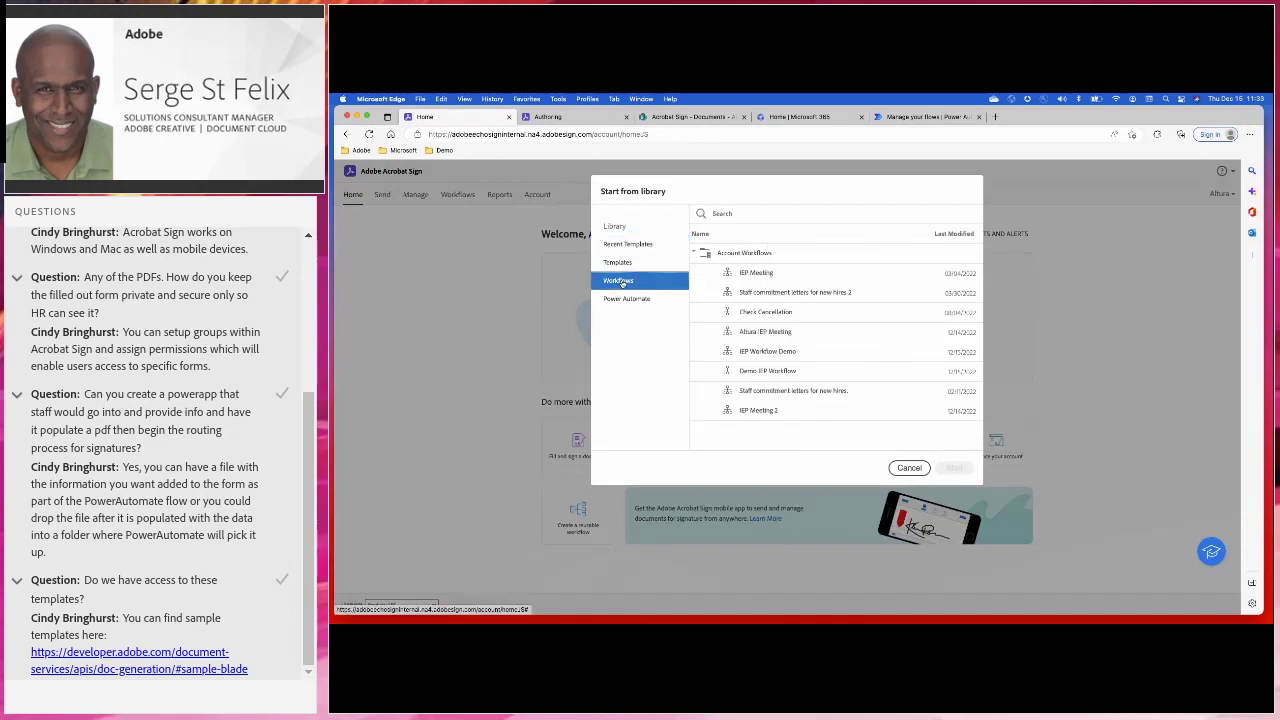
pyautogui.click(753, 351)
pyautogui.click(954, 468)
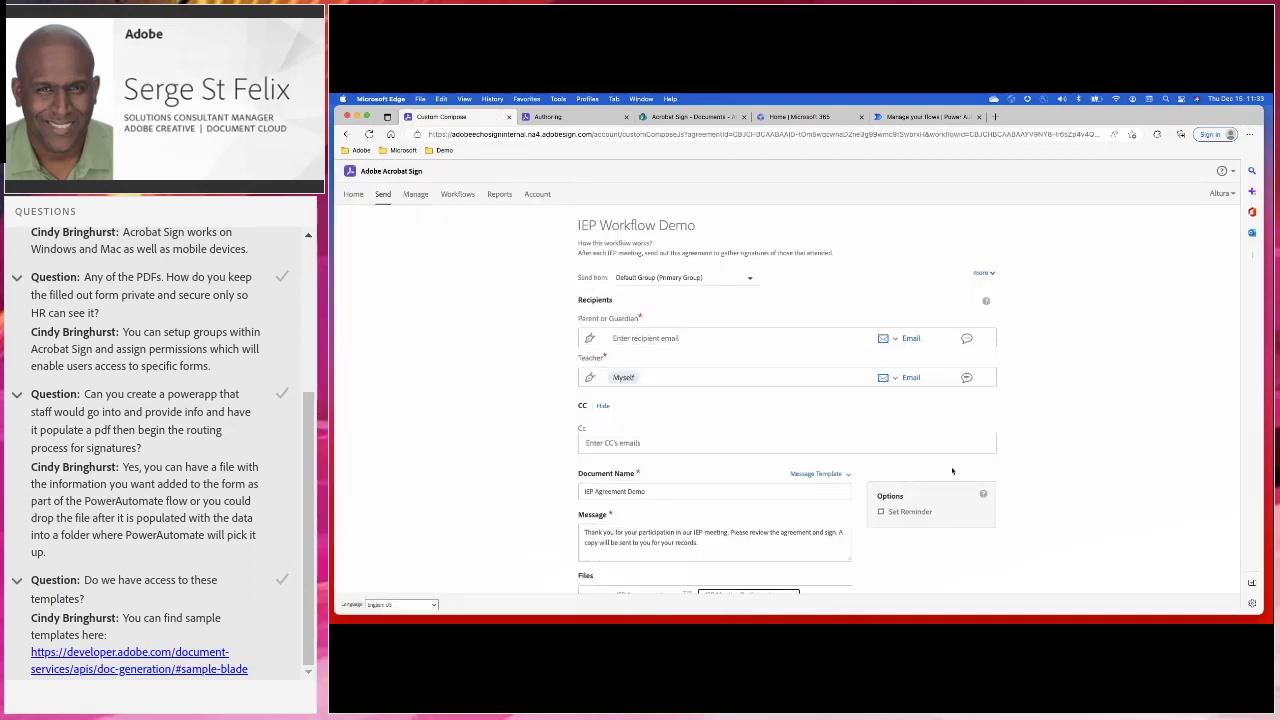
pyautogui.click(982, 273)
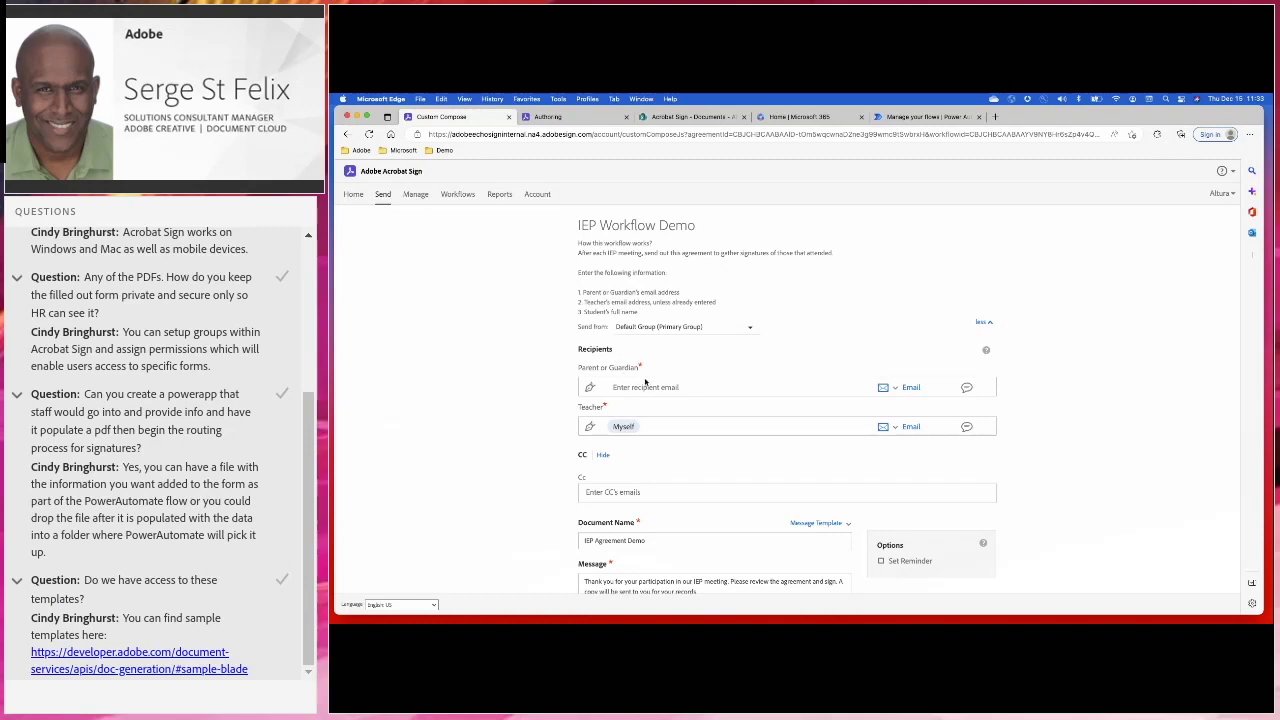
pyautogui.click(632, 386)
pyautogui.write('jimmylive')
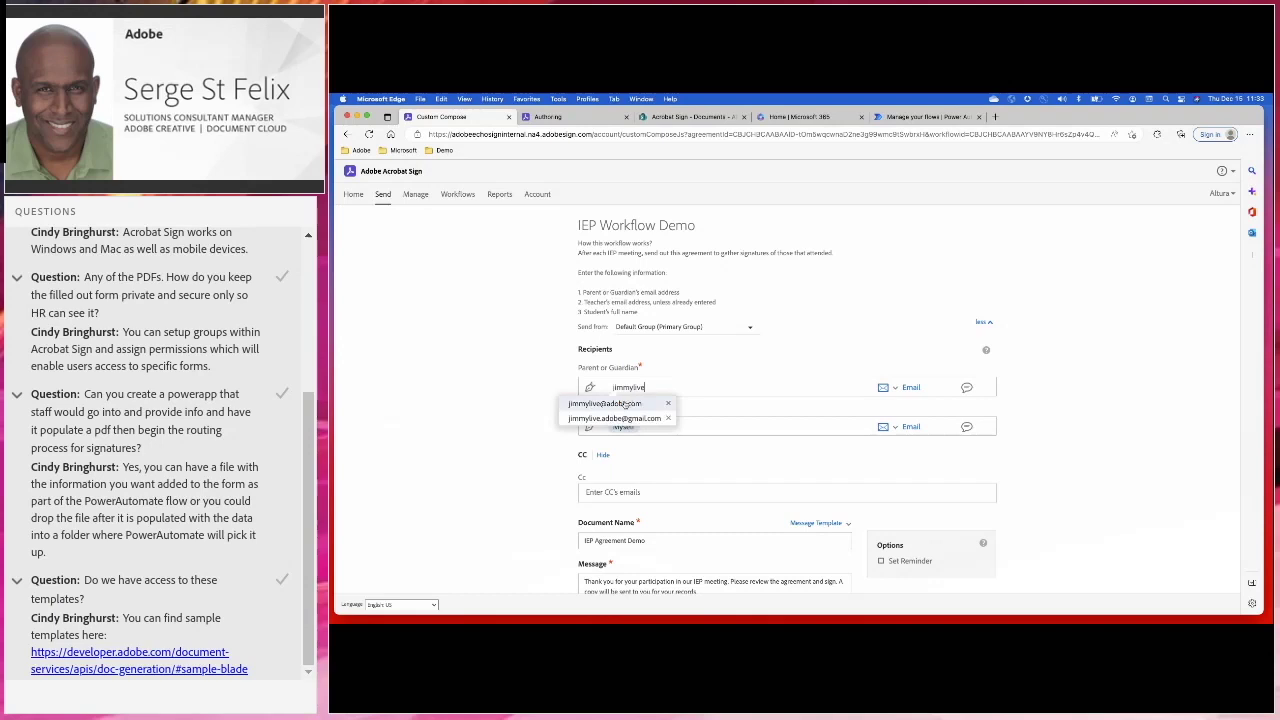
# Accept the suggested parent email as Parent or Guardian, keeping Email authentication, and open a private message
pyautogui.click(622, 403)
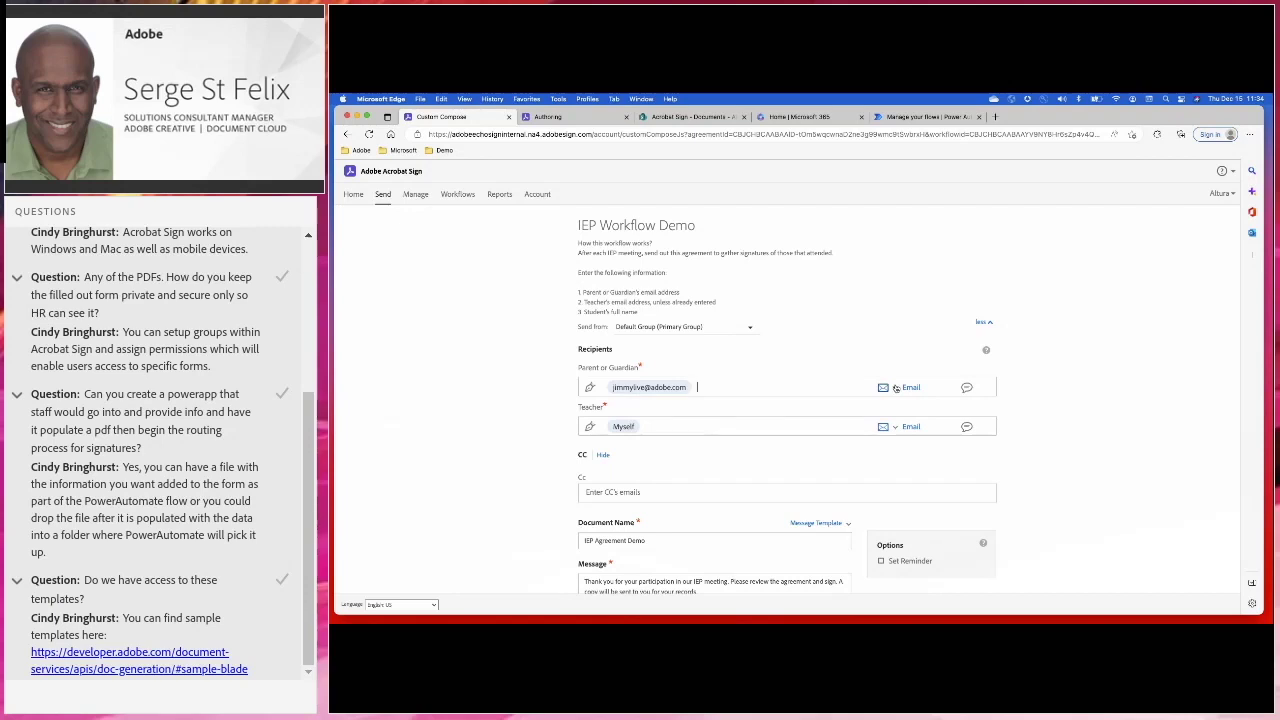
pyautogui.click(895, 388)
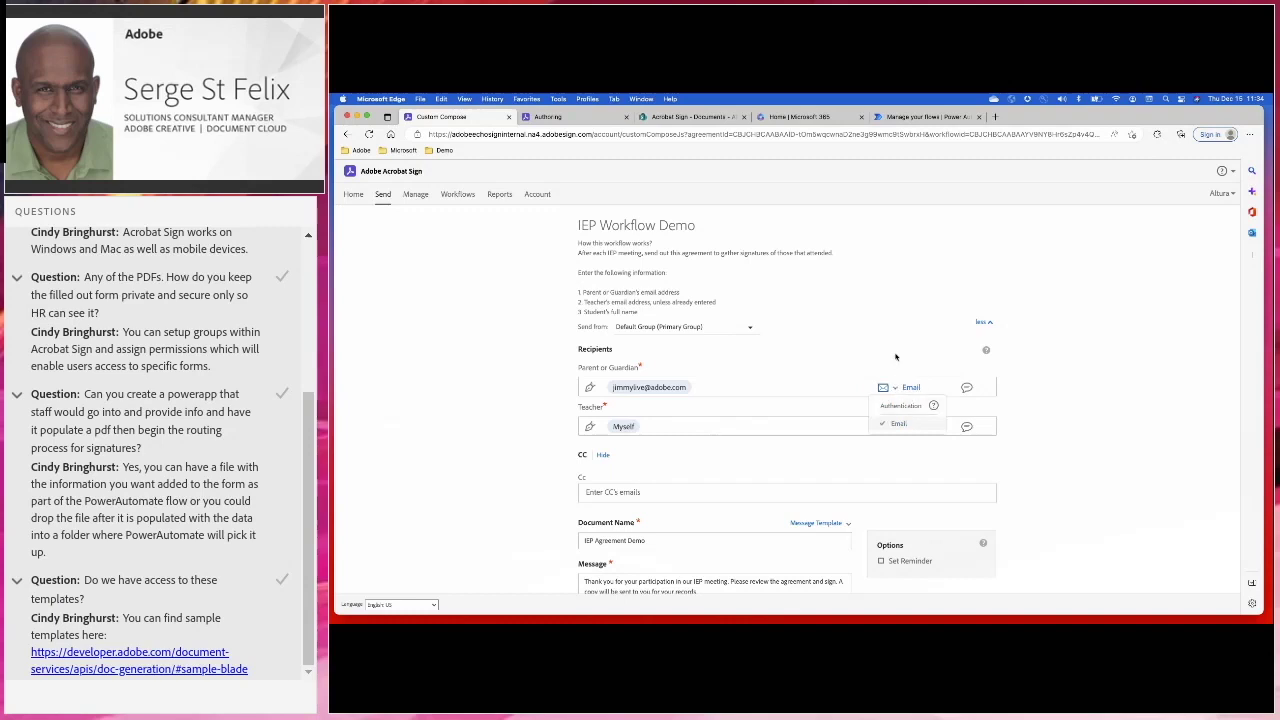
pyautogui.press('Escape')
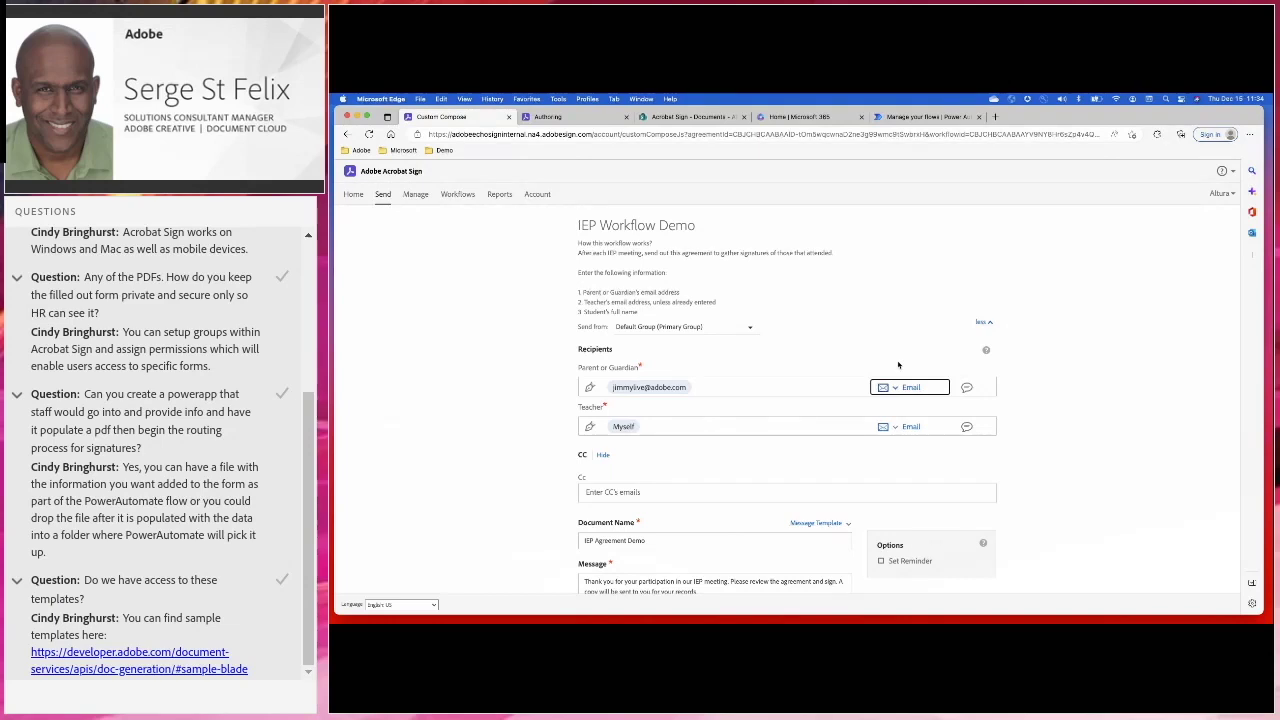
pyautogui.click(967, 387)
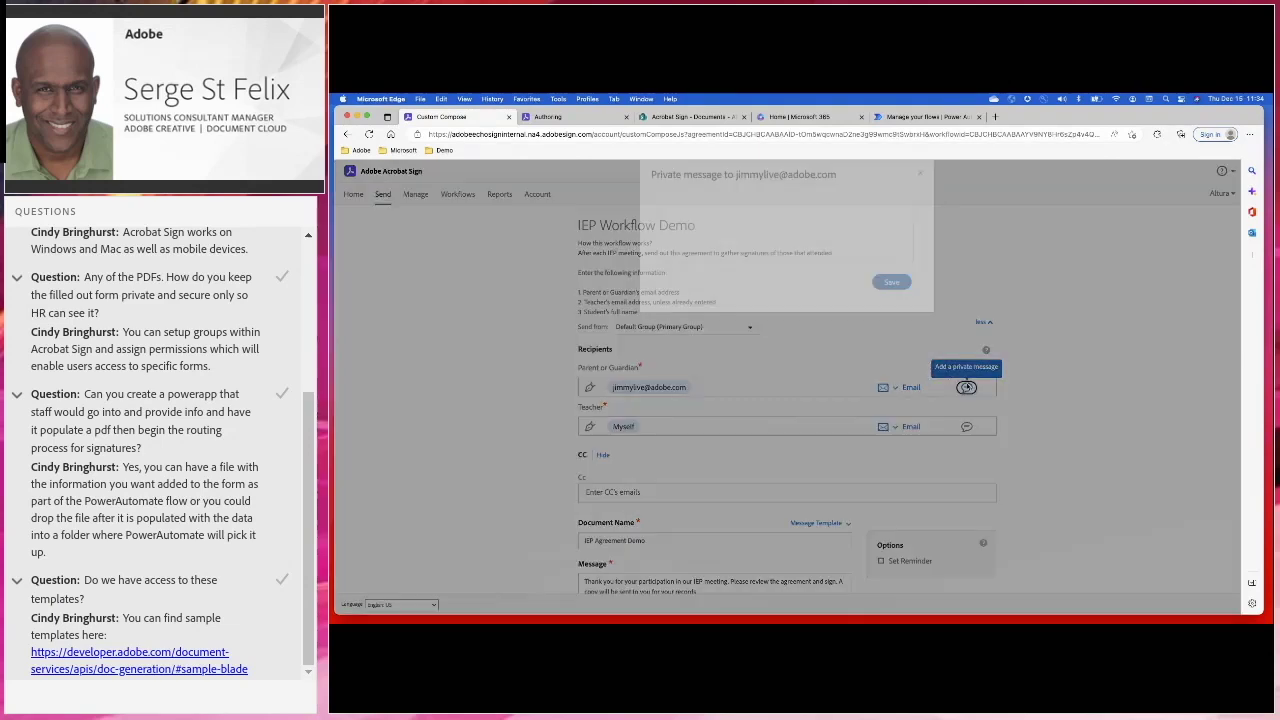
# Save a thank-you-for-joining private message for the parent, then check the Teacher recipient's email unchanged
pyautogui.write('Hello Jimm')
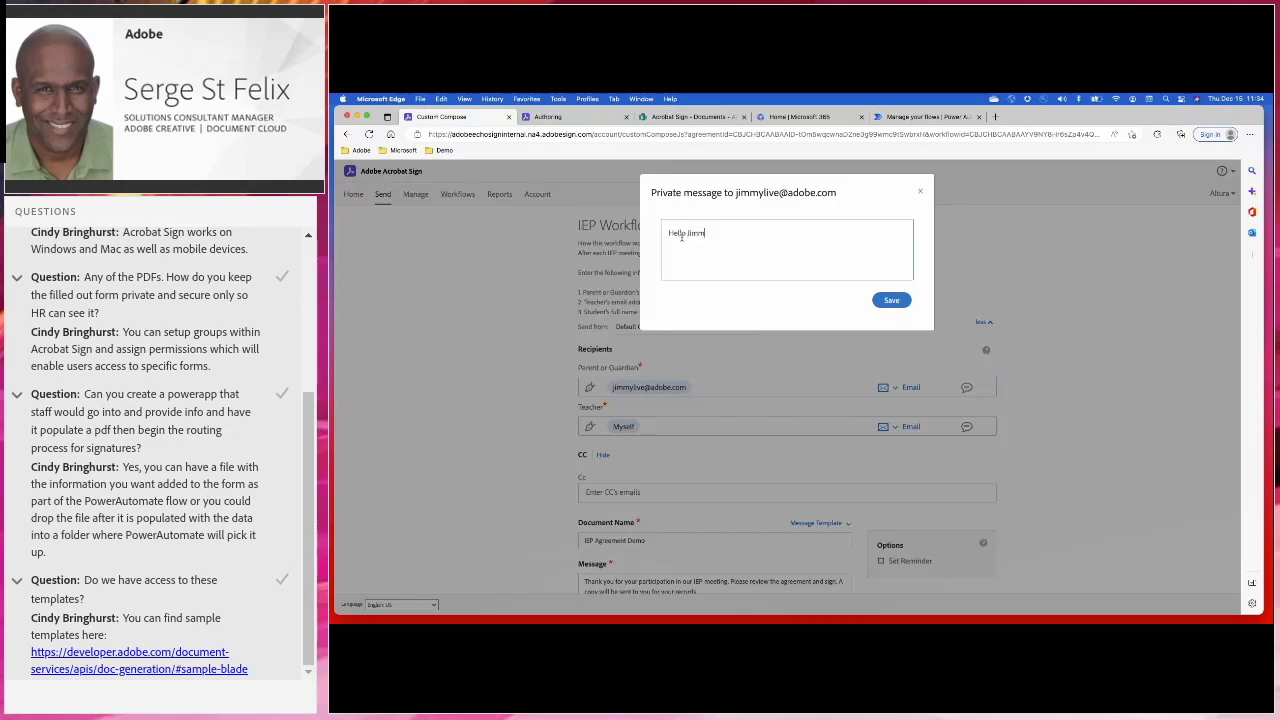
pyautogui.write('y. Thank')
pyautogui.write('anks for join')
pyautogui.write('ing!')
pyautogui.click(891, 300)
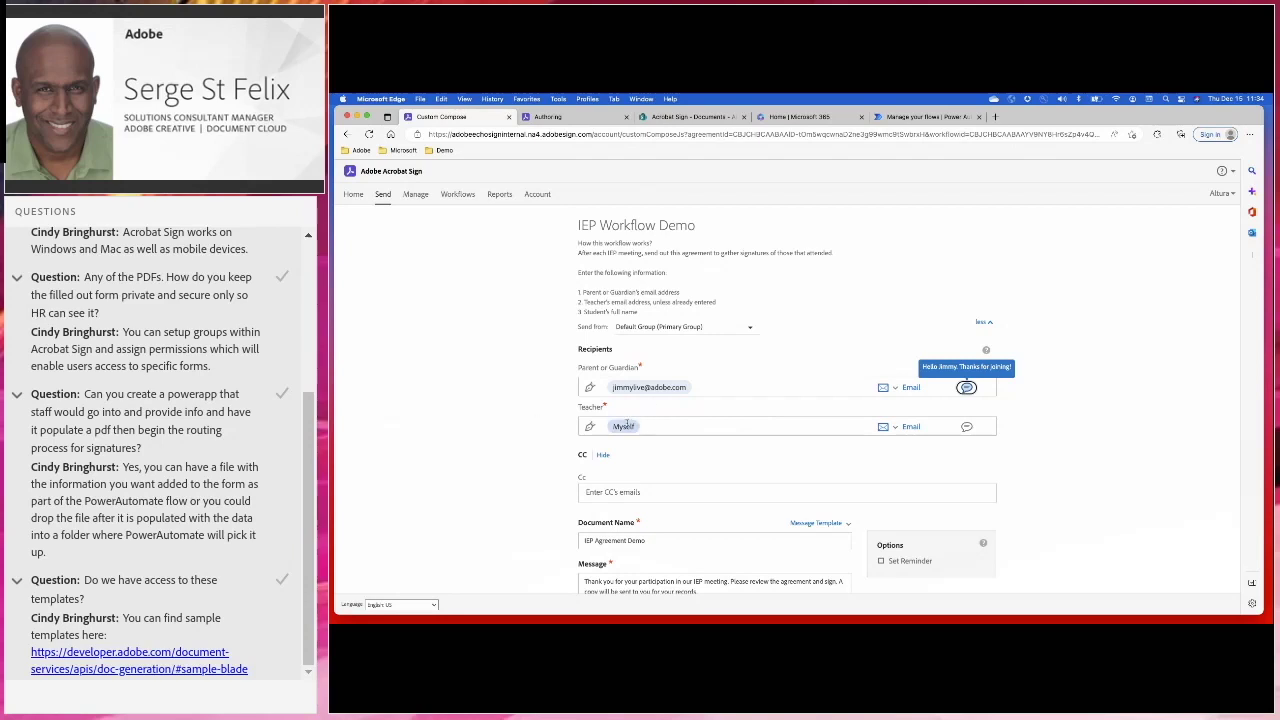
pyautogui.click(620, 427)
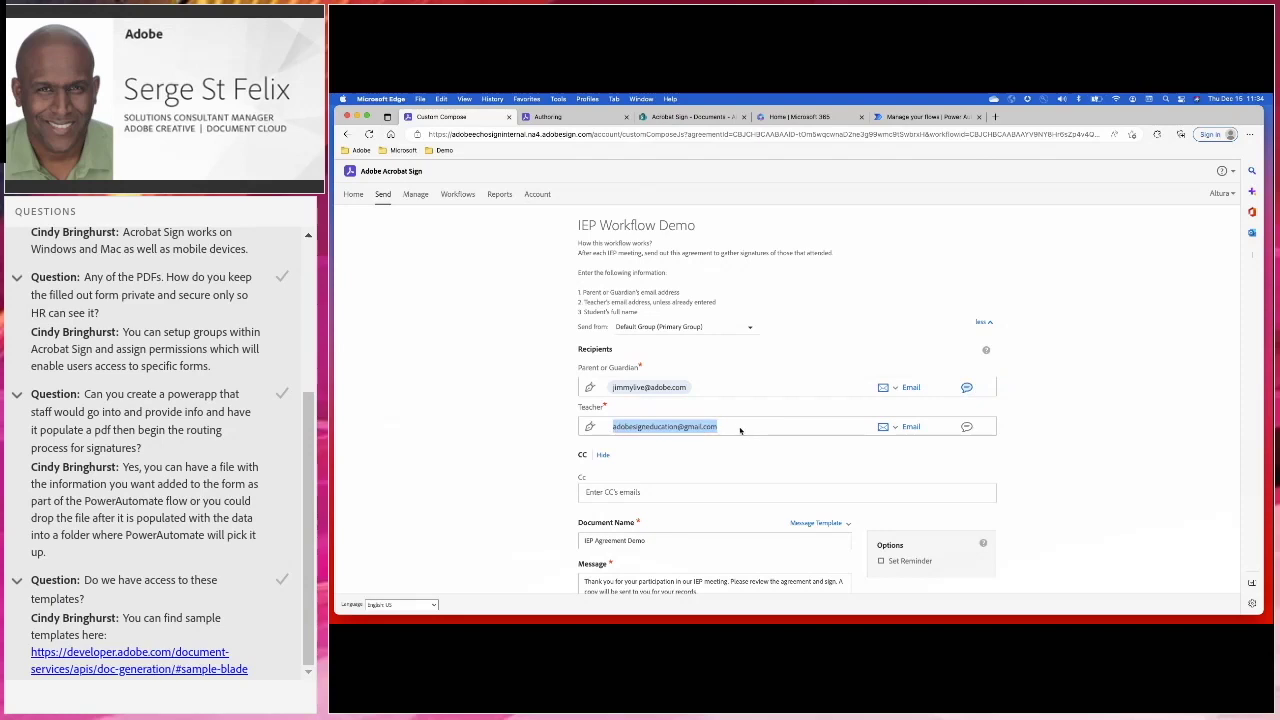
pyautogui.press('Return')
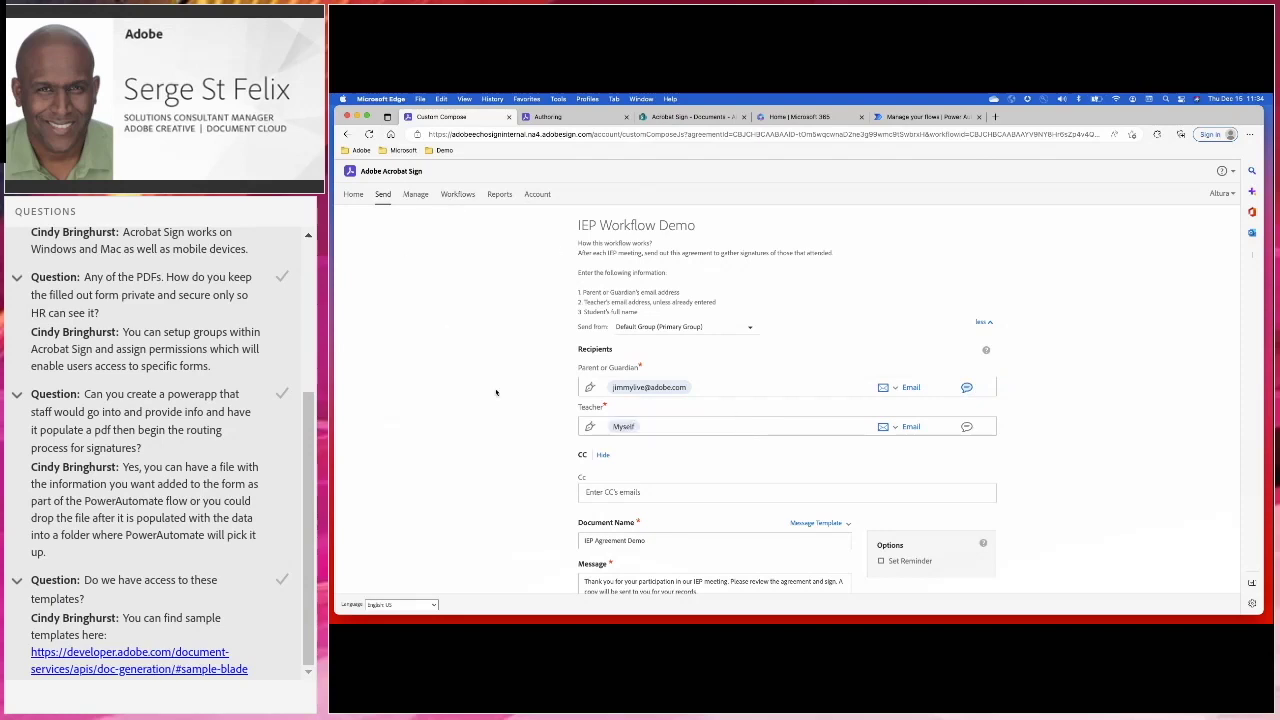
# Hide the CC field and replace the name ending the message with the sender's name
pyautogui.scroll(-3, 560, 330)
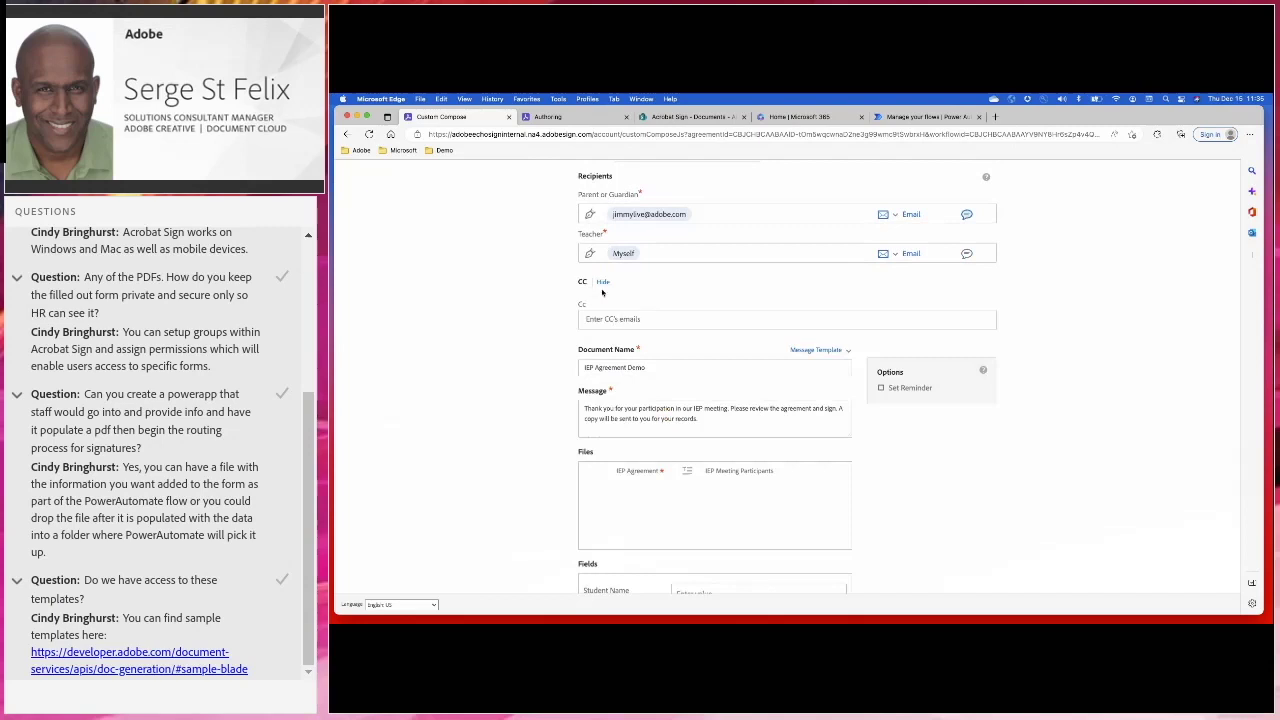
pyautogui.click(603, 282)
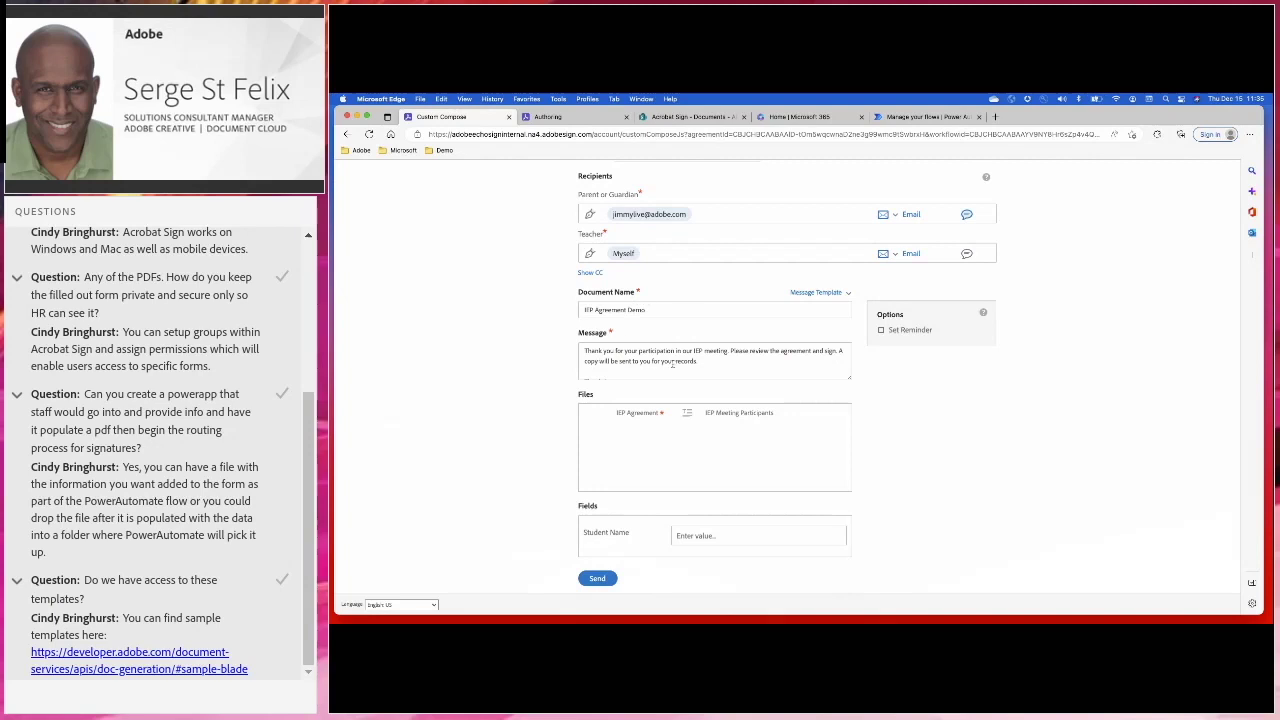
pyautogui.scroll(-2, 680, 364)
pyautogui.scroll(-2, 690, 364)
pyautogui.doubleClick(593, 371)
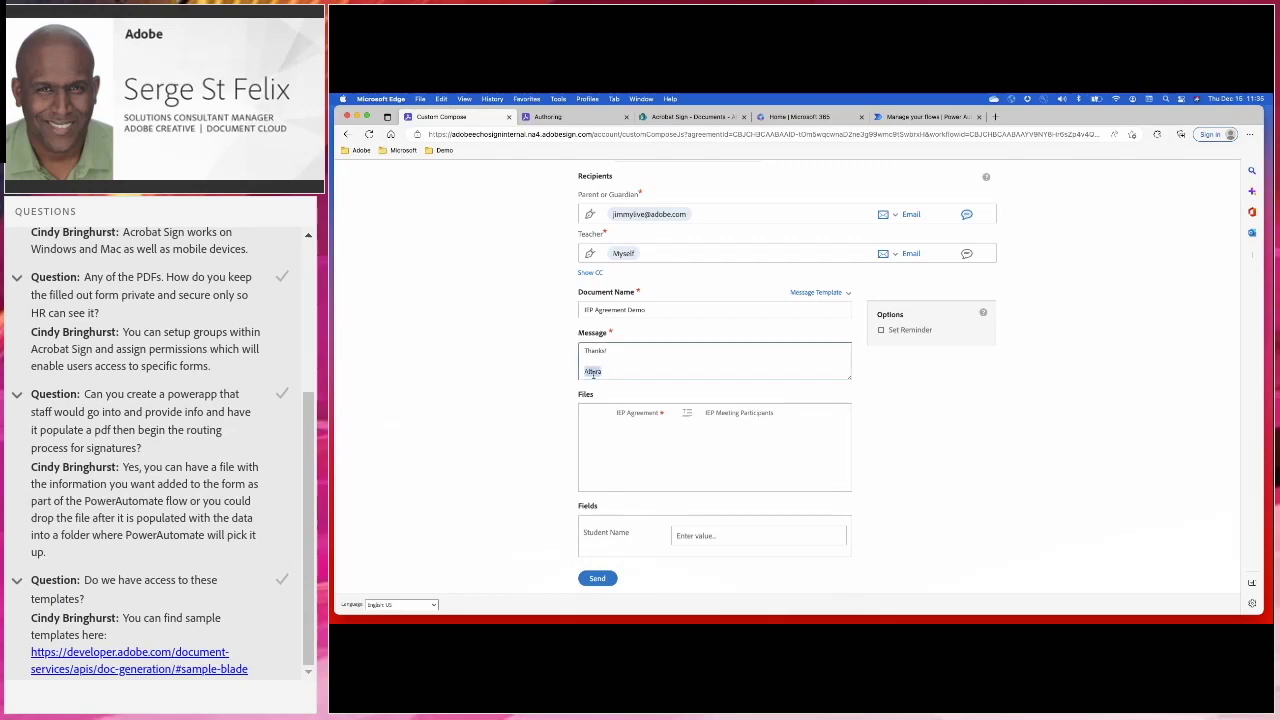
pyautogui.write('Serge St Felix')
# Enter the student's name in Student Name and glance at the IEP Meeting Participants form fields
pyautogui.click(694, 535)
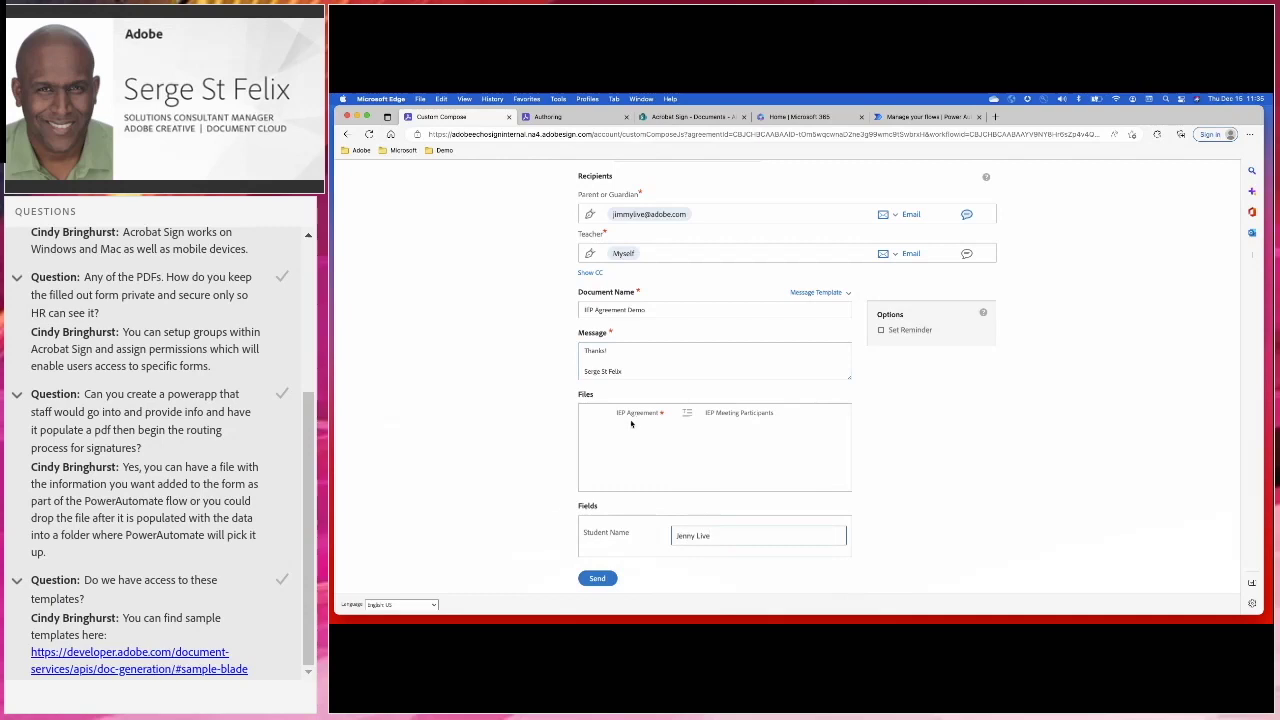
pyautogui.click(548, 117)
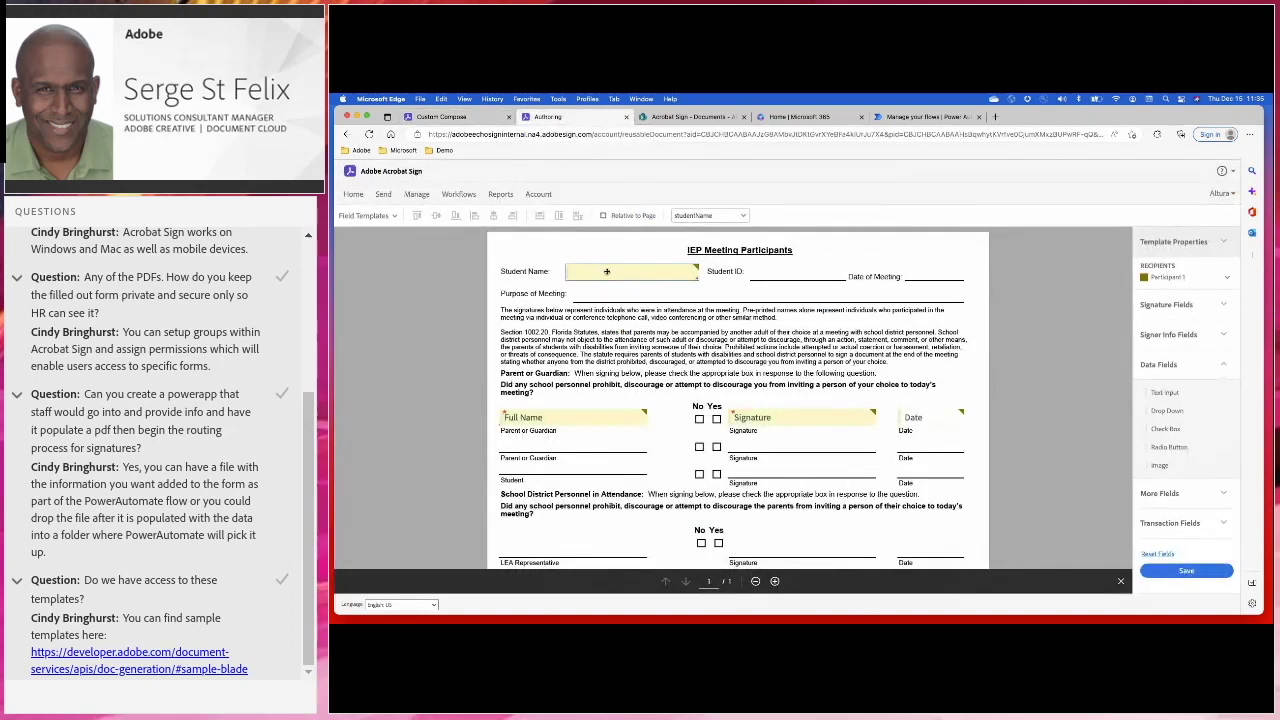
pyautogui.click(470, 117)
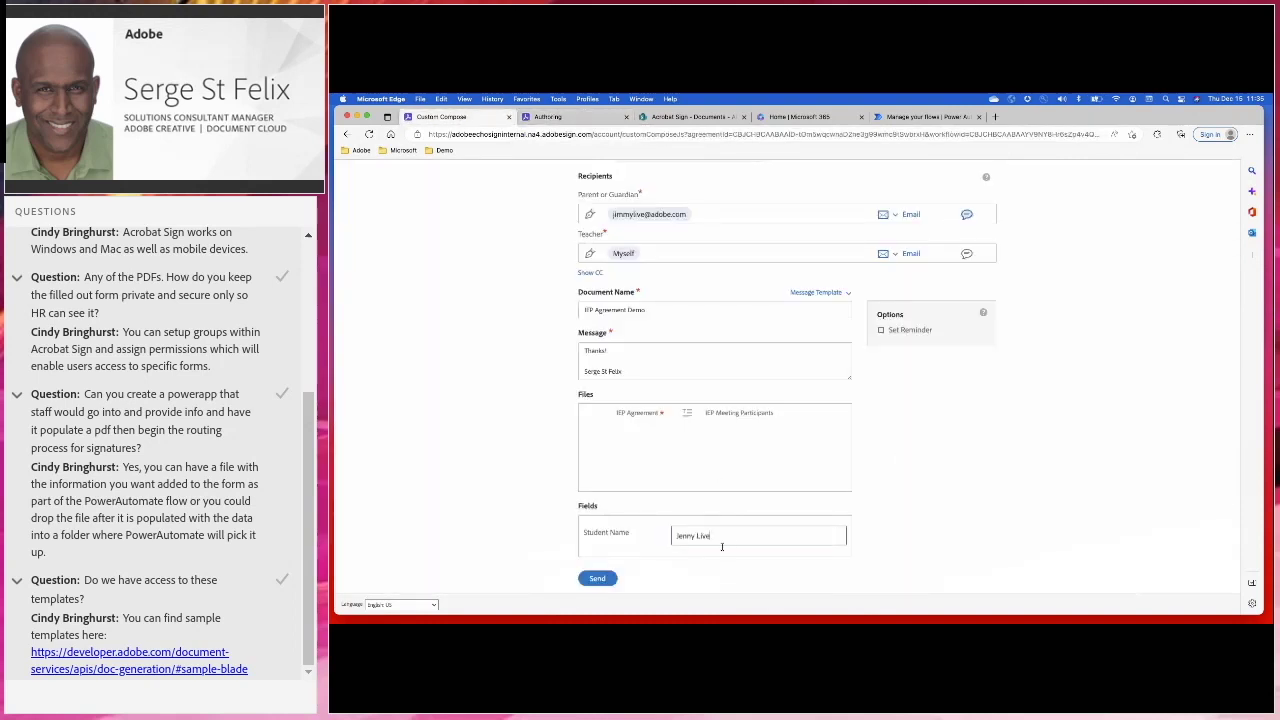
pyautogui.scroll(5, 722, 545)
pyautogui.scroll(-5, 722, 546)
pyautogui.scroll(-2, 722, 547)
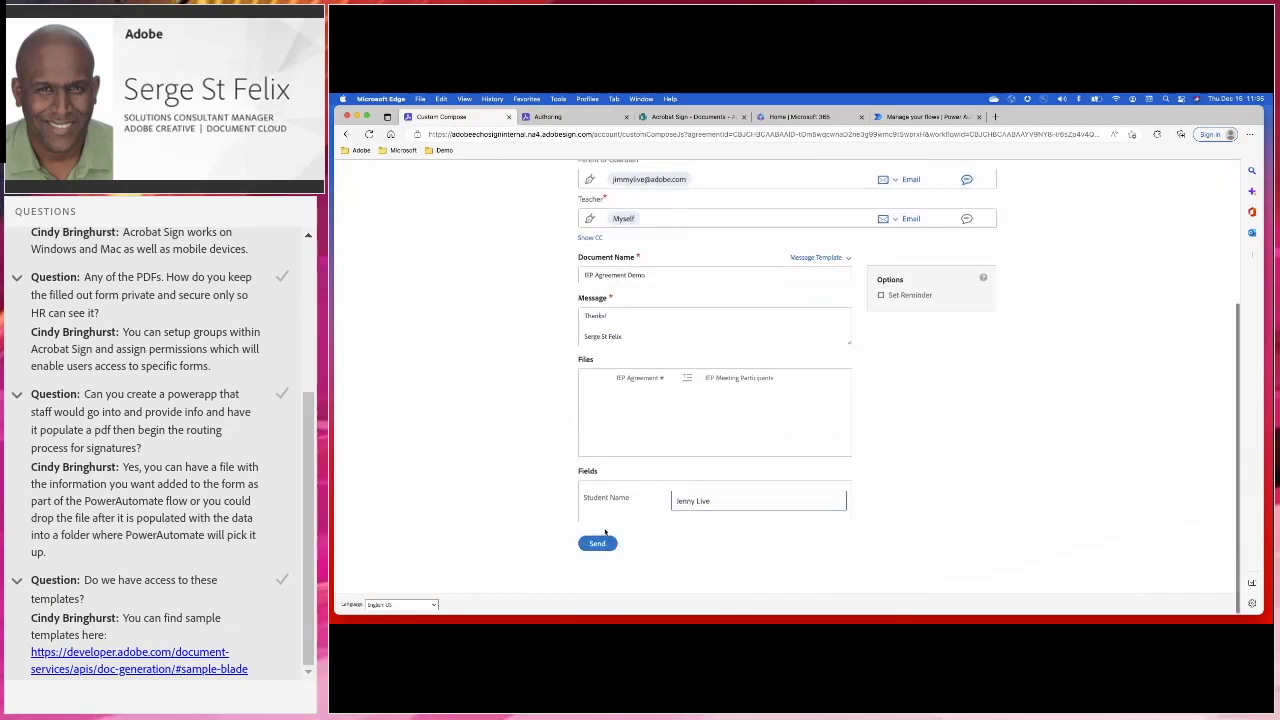
# Send the IEP Agreement Demo for signature and switch to the mirrored phone screen
pyautogui.click(592, 547)
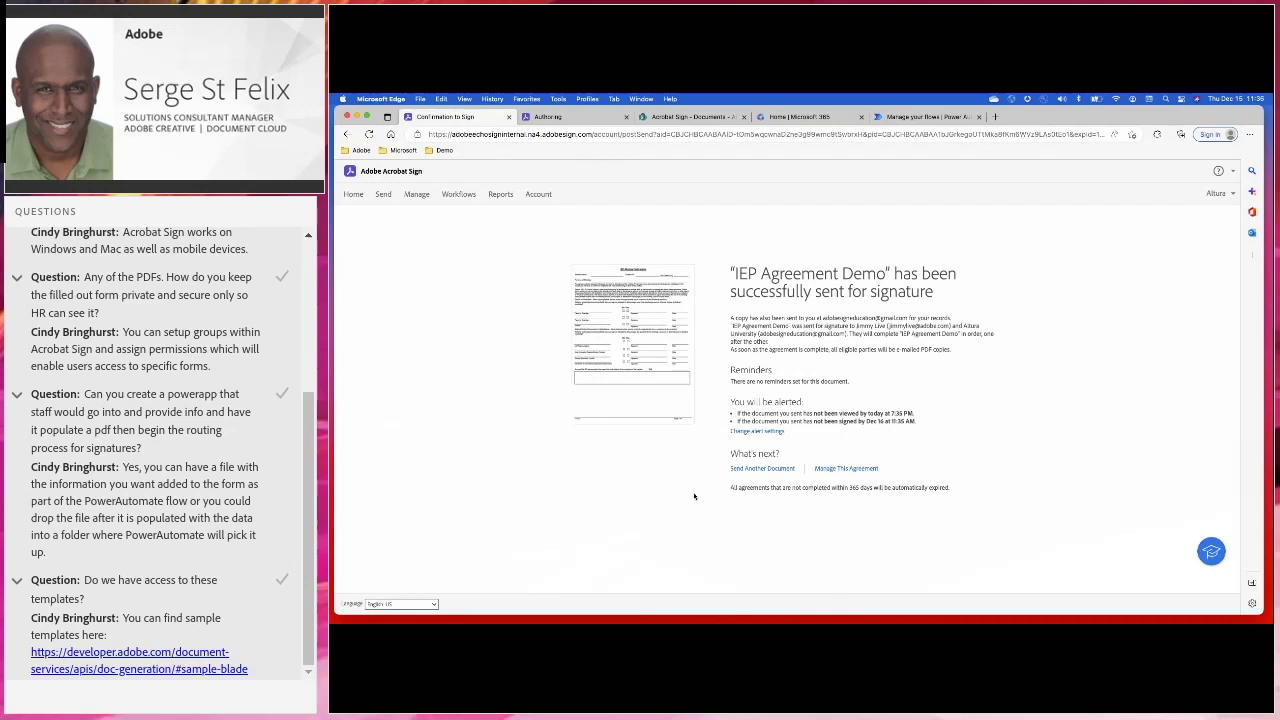
pyautogui.hotkey('ctrl', 'Right')
# Filter Manage to agreements waiting for you and open IEP Agreement Demo showing the parent's signature
pyautogui.click(417, 196)
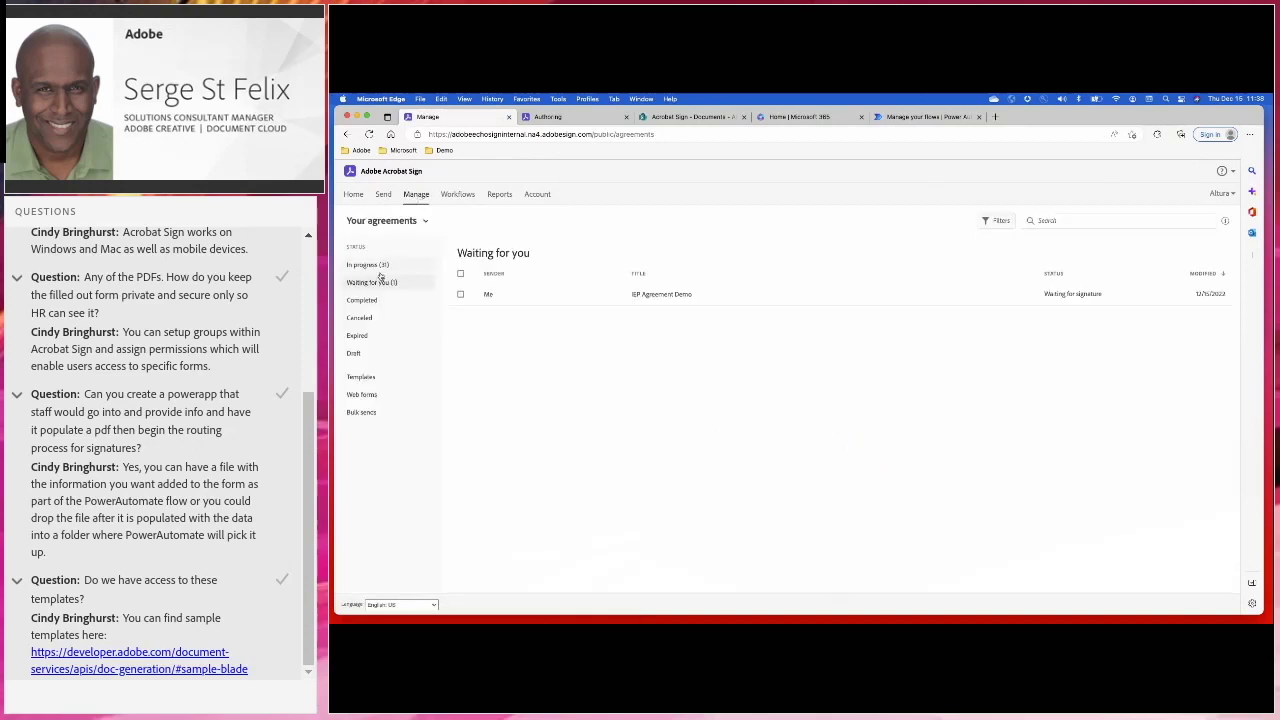
pyautogui.click(375, 266)
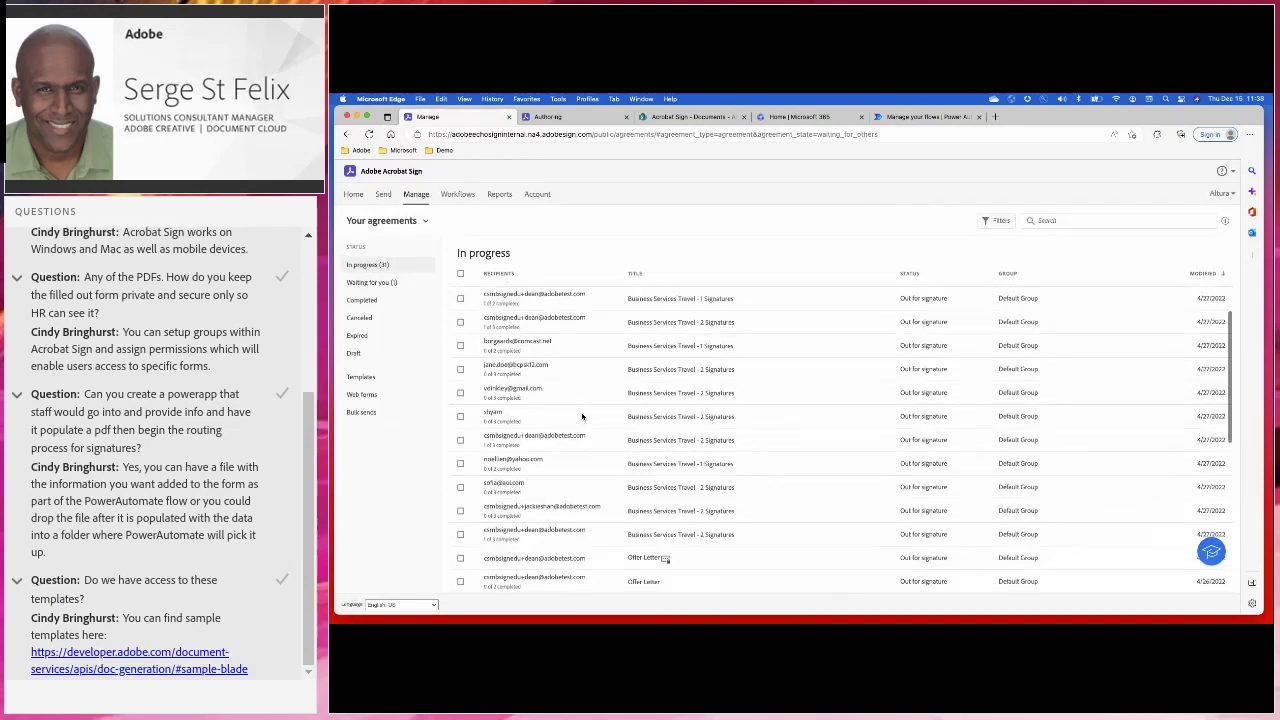
pyautogui.click(372, 282)
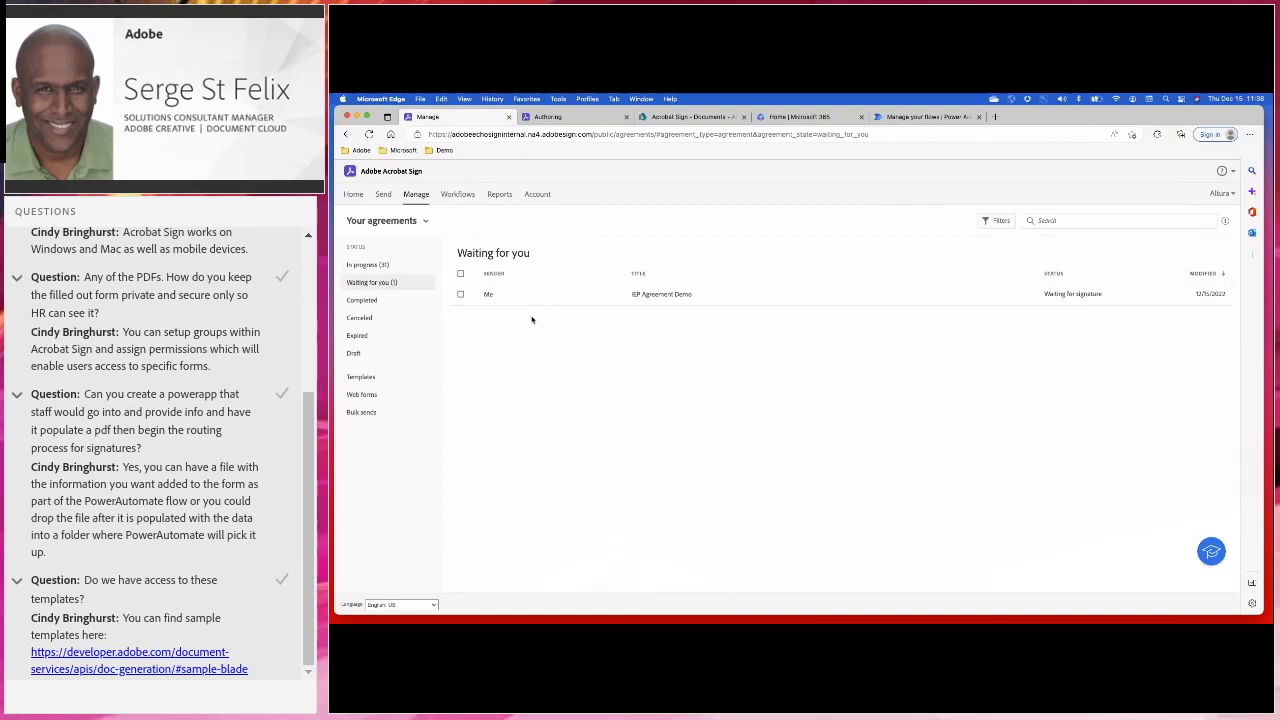
pyautogui.click(720, 295)
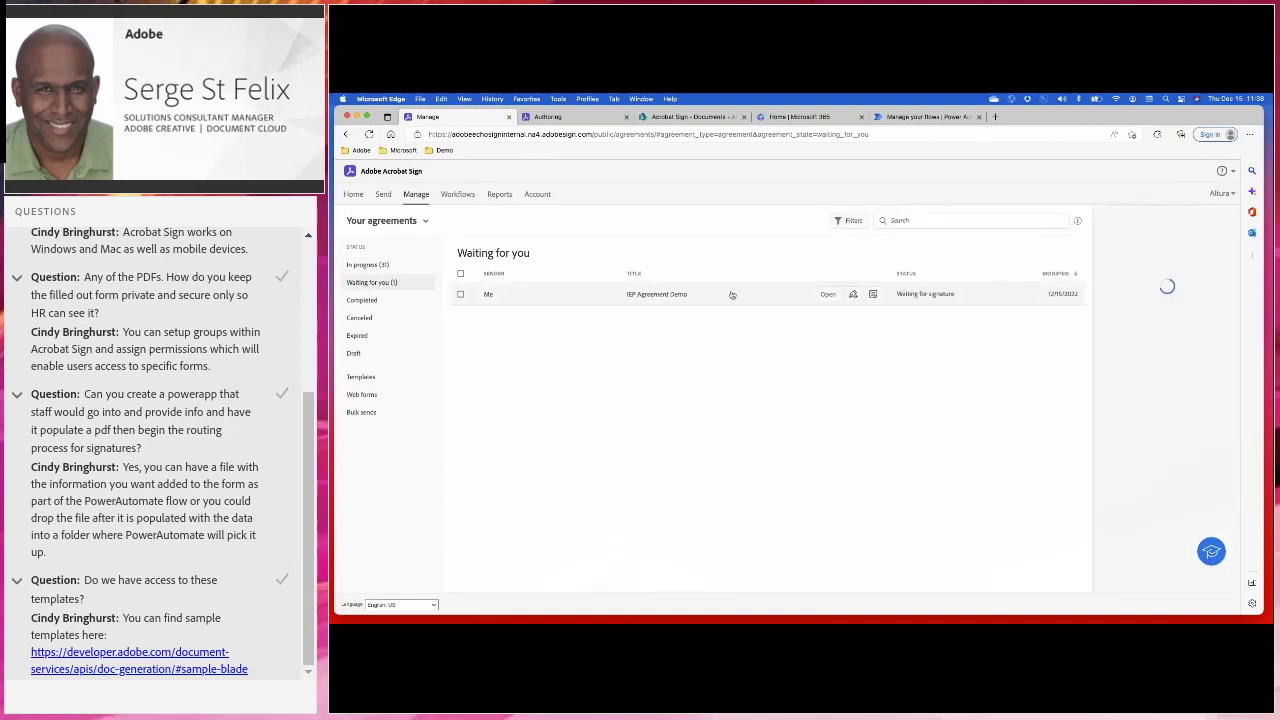
pyautogui.click(828, 294)
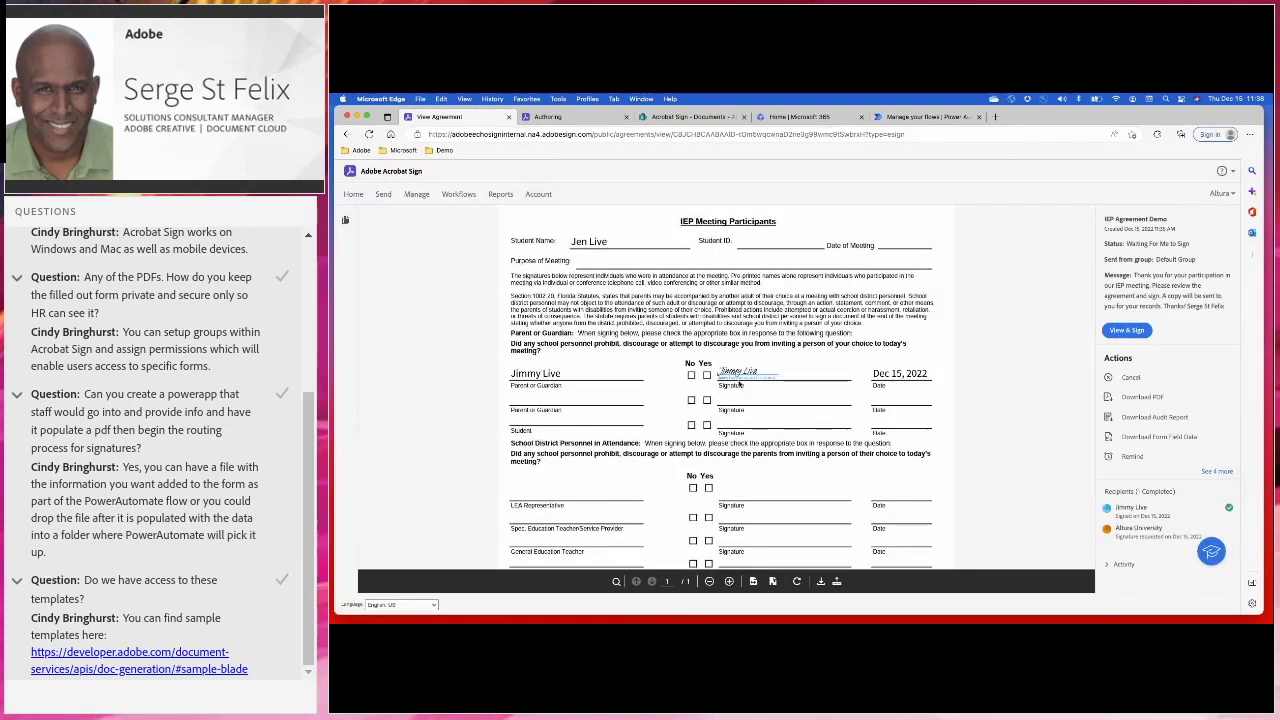
pyautogui.scroll(-5, 744, 441)
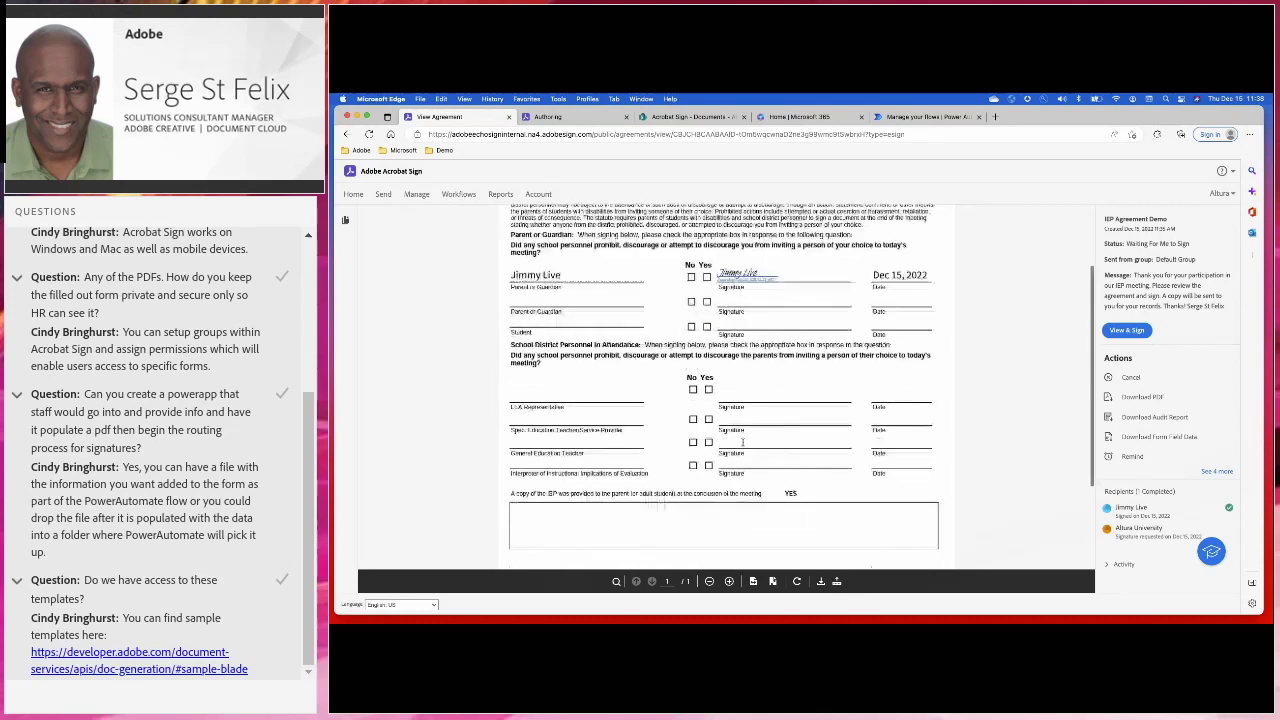
pyautogui.scroll(5, 744, 441)
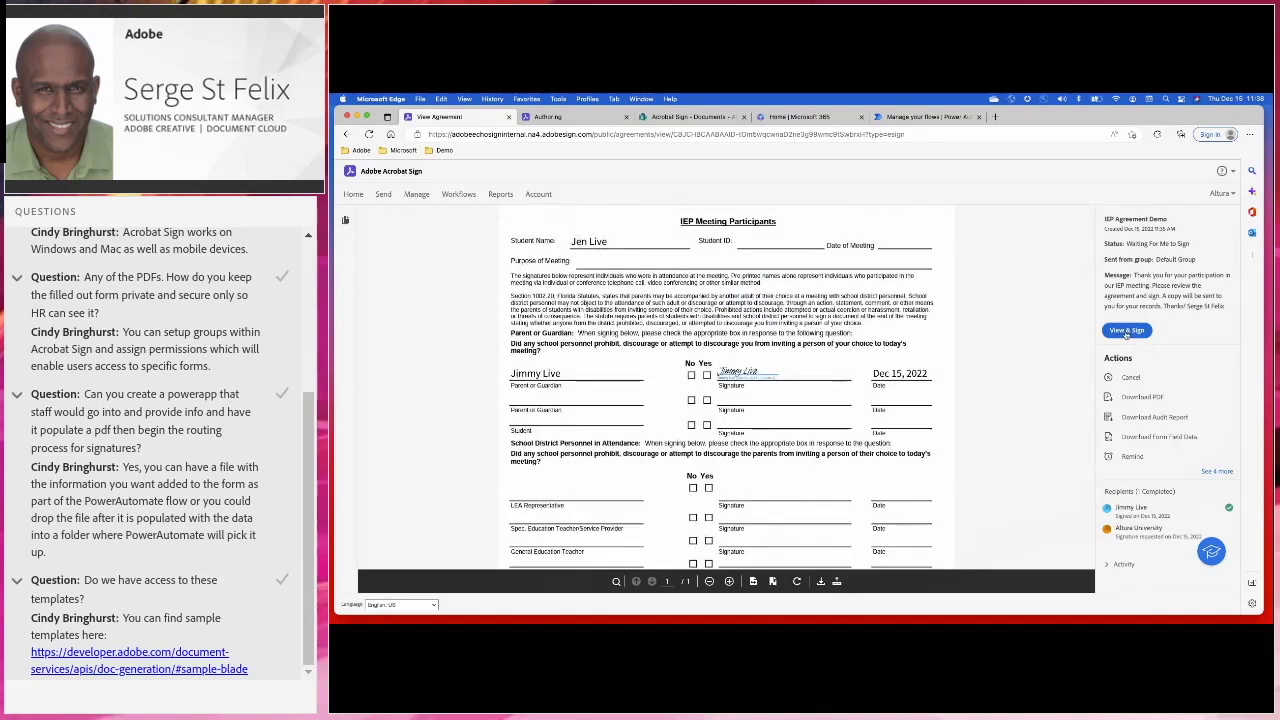
# Fill the remaining signature field with the sender's typed name and finish signing IEP Agreement Demo
pyautogui.click(1126, 331)
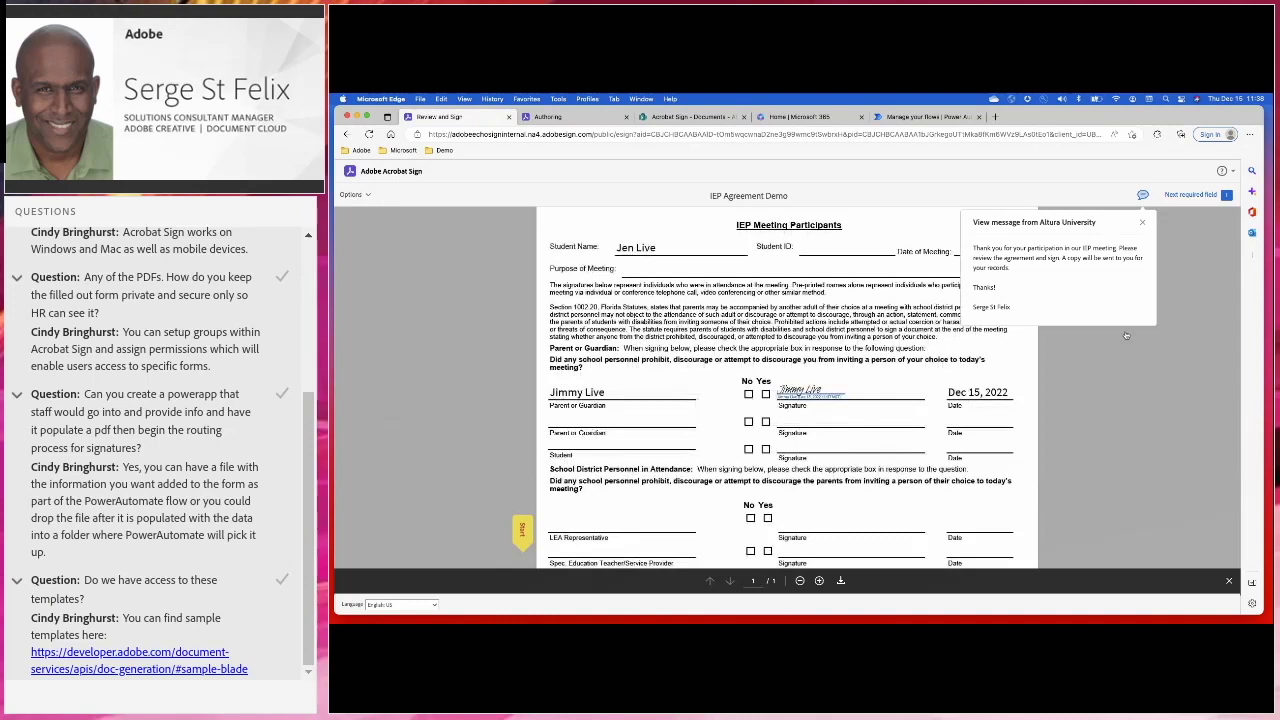
pyautogui.click(1142, 222)
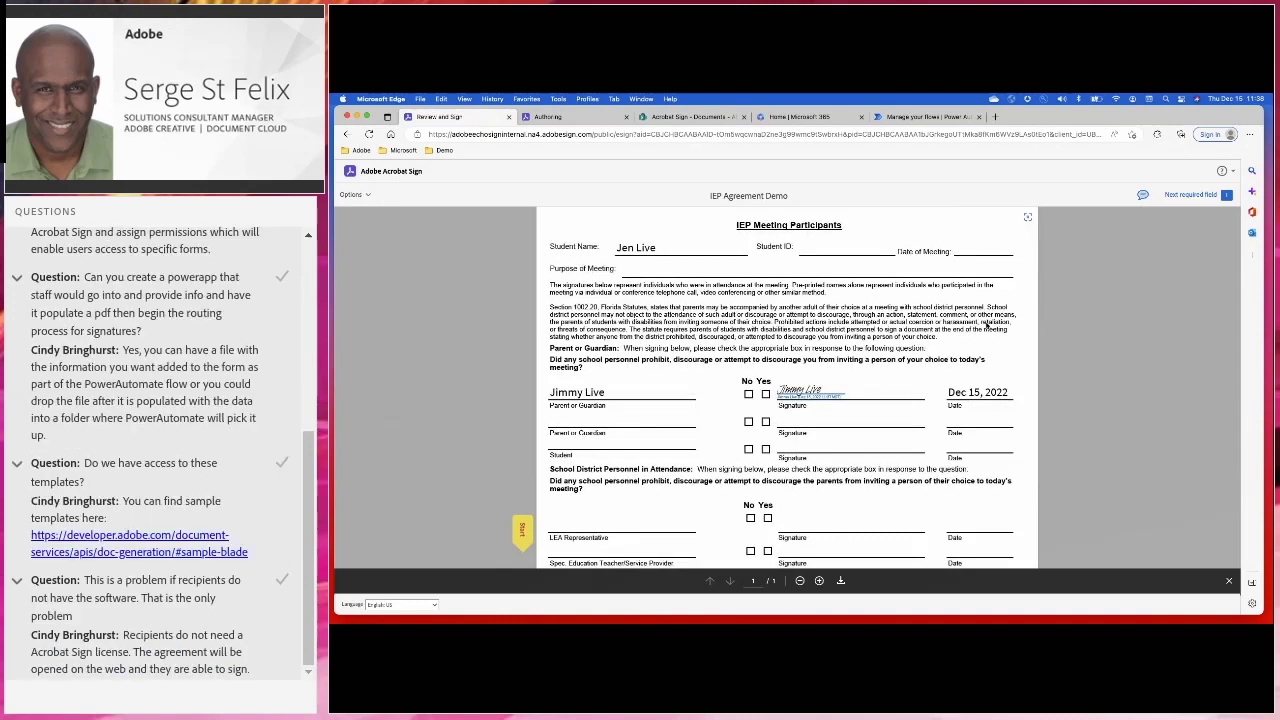
pyautogui.click(522, 530)
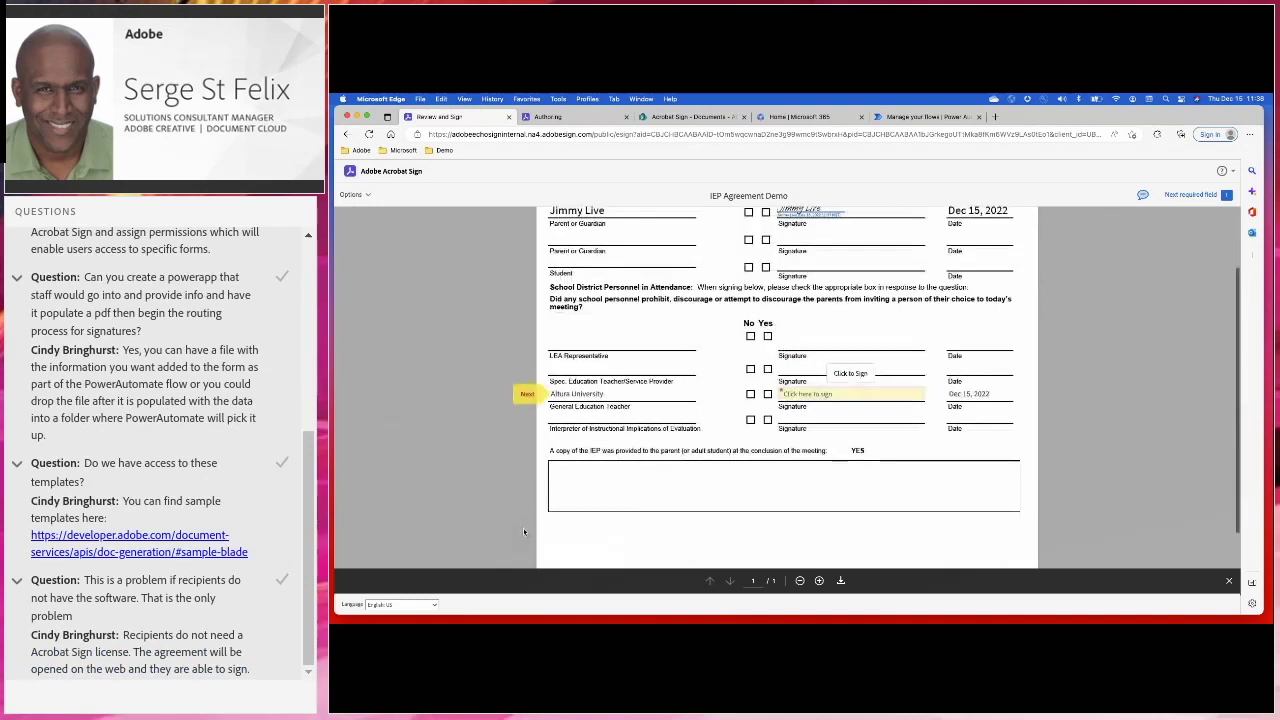
pyautogui.click(805, 395)
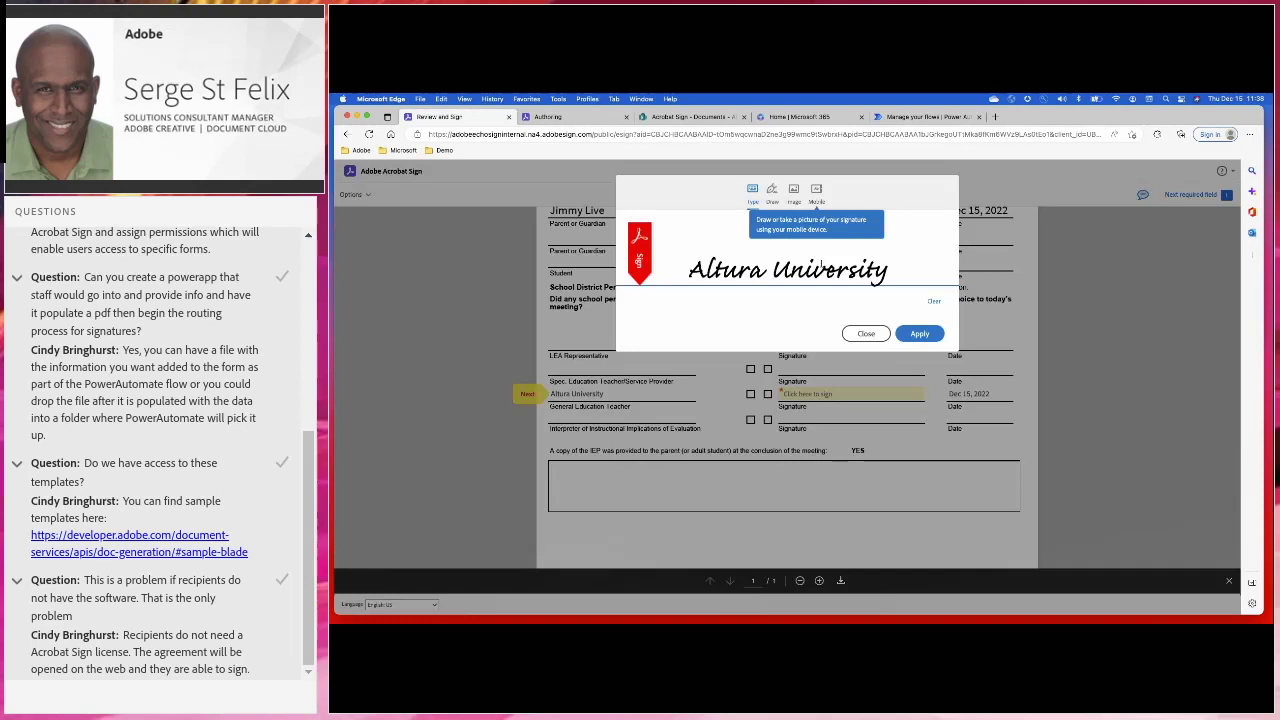
pyautogui.click(934, 301)
pyautogui.write('S')
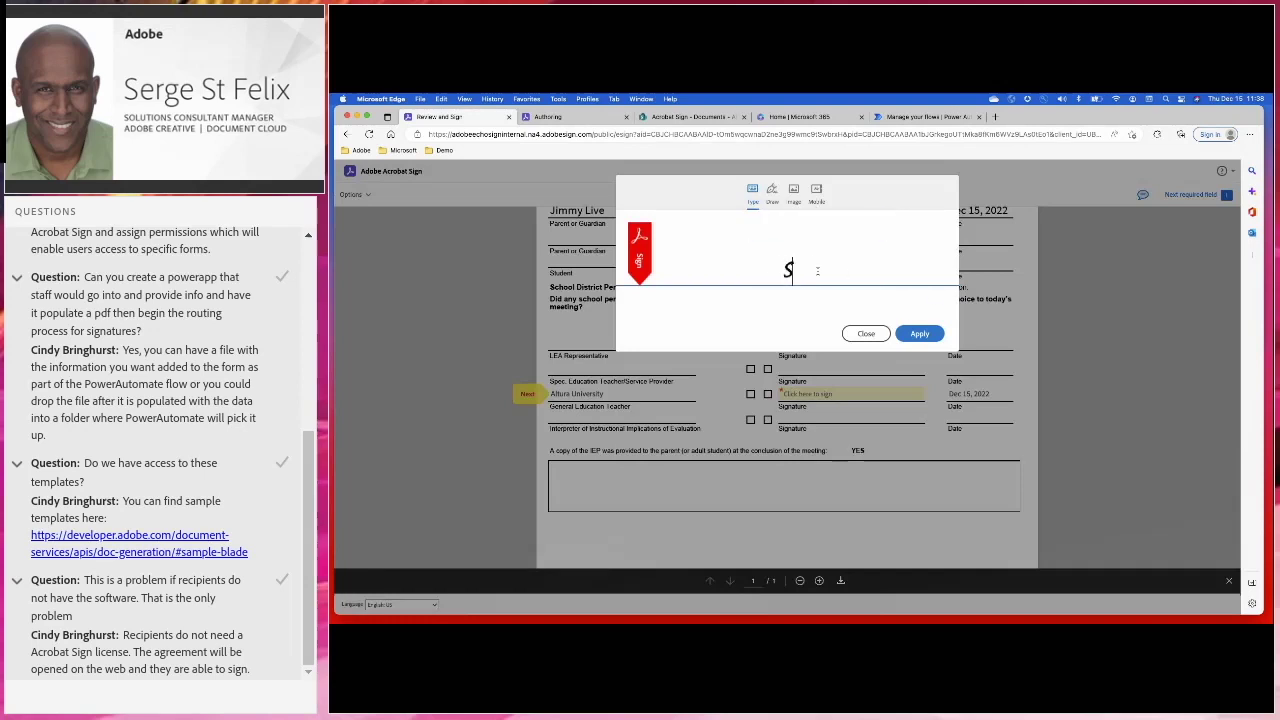
pyautogui.write('erge St Felix')
pyautogui.click(919, 333)
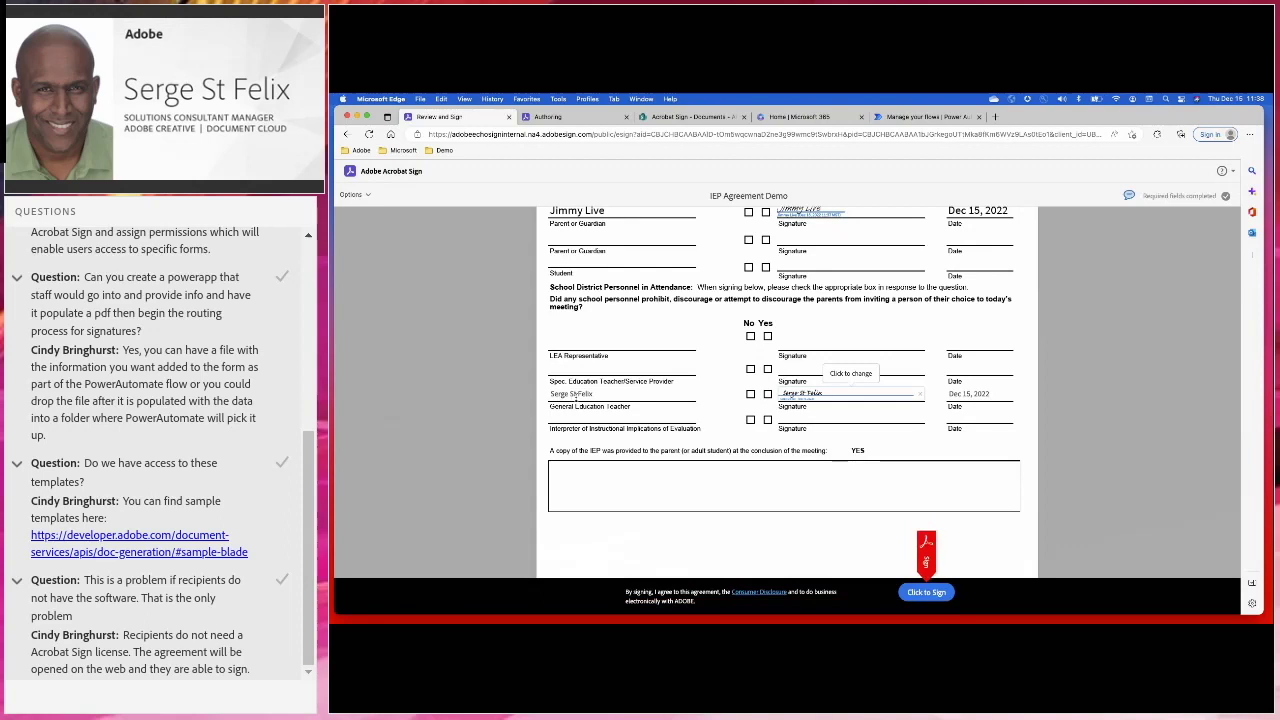
pyautogui.click(928, 593)
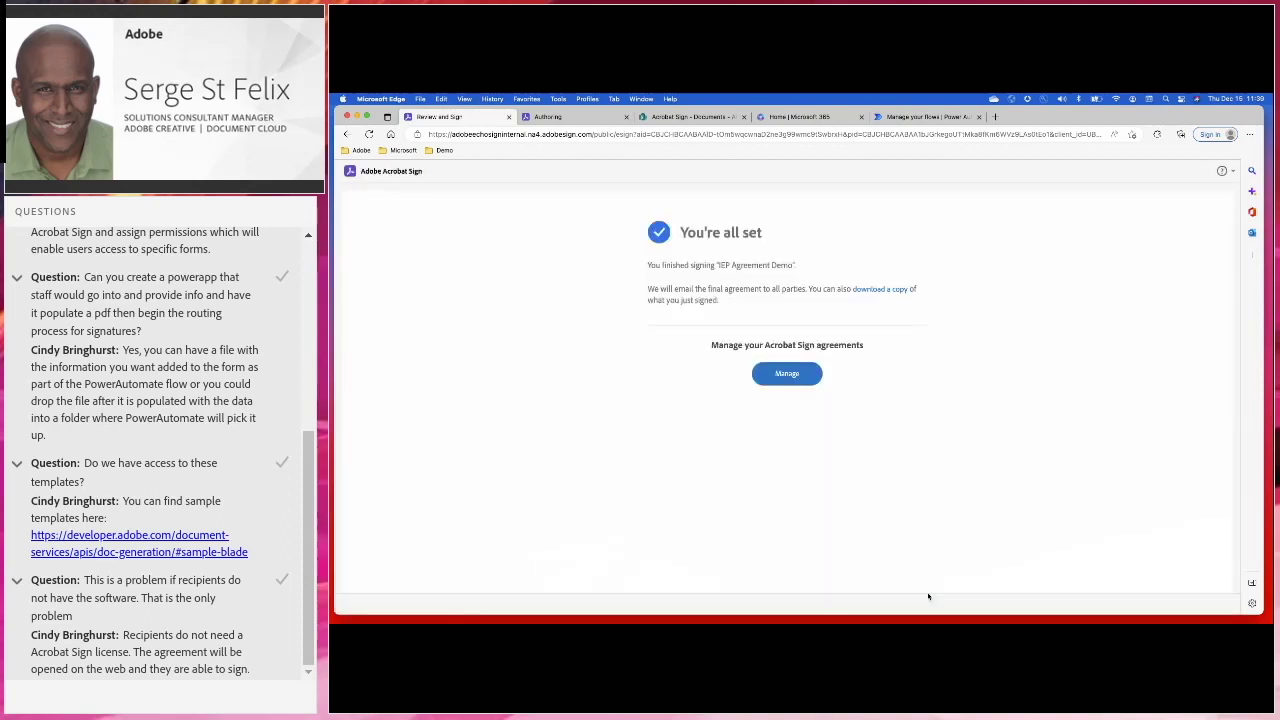
# Open the completed IEP Agreement Demo from Manage's Completed list to confirm it's Signed
pyautogui.click(787, 375)
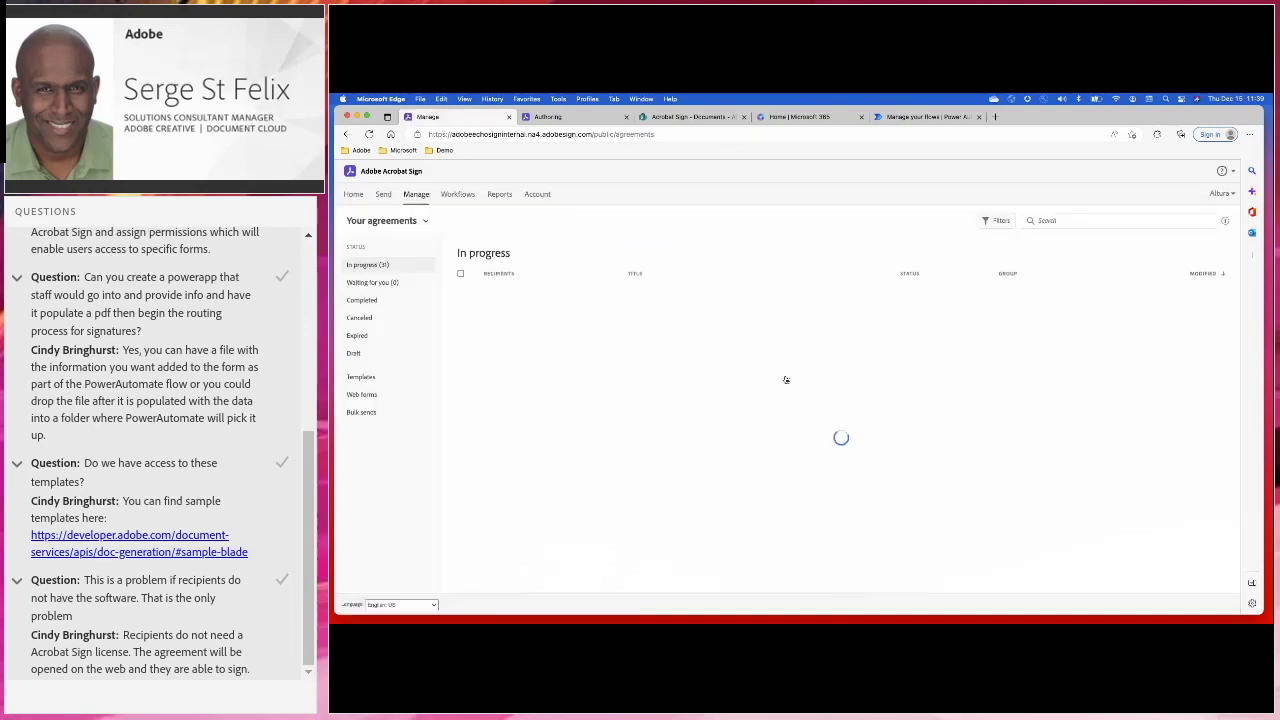
pyautogui.click(362, 300)
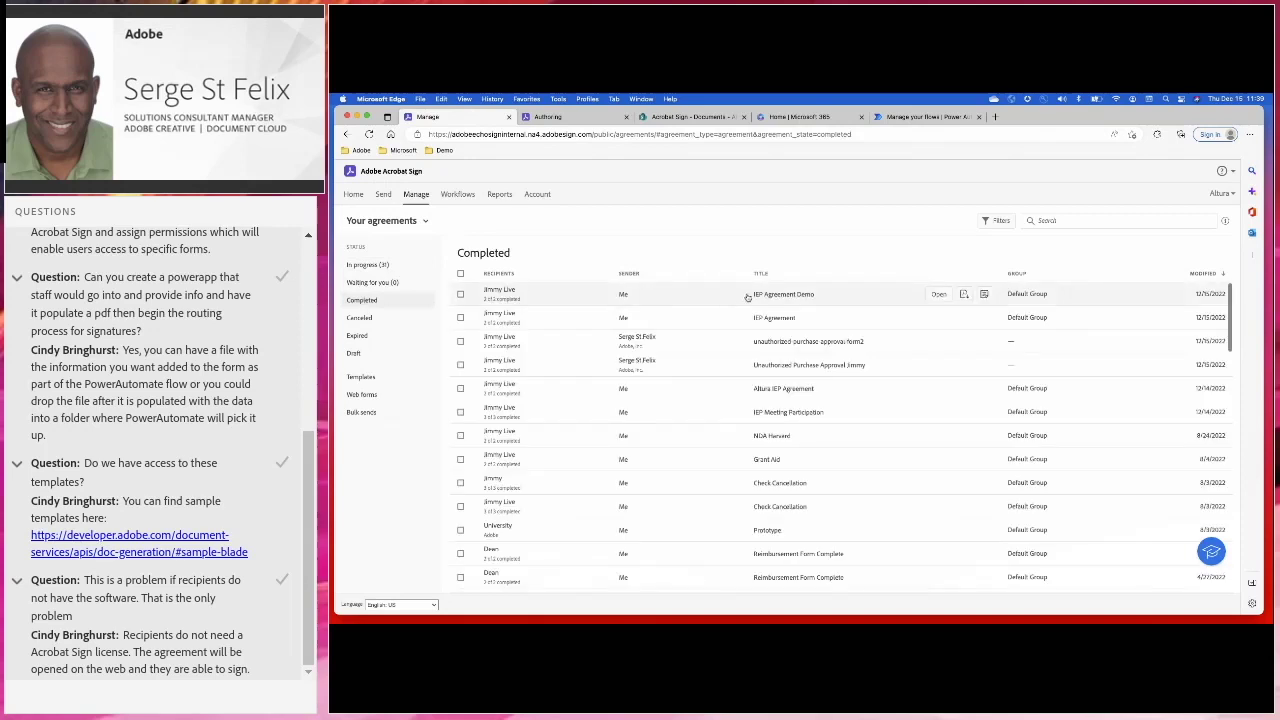
pyautogui.click(745, 296)
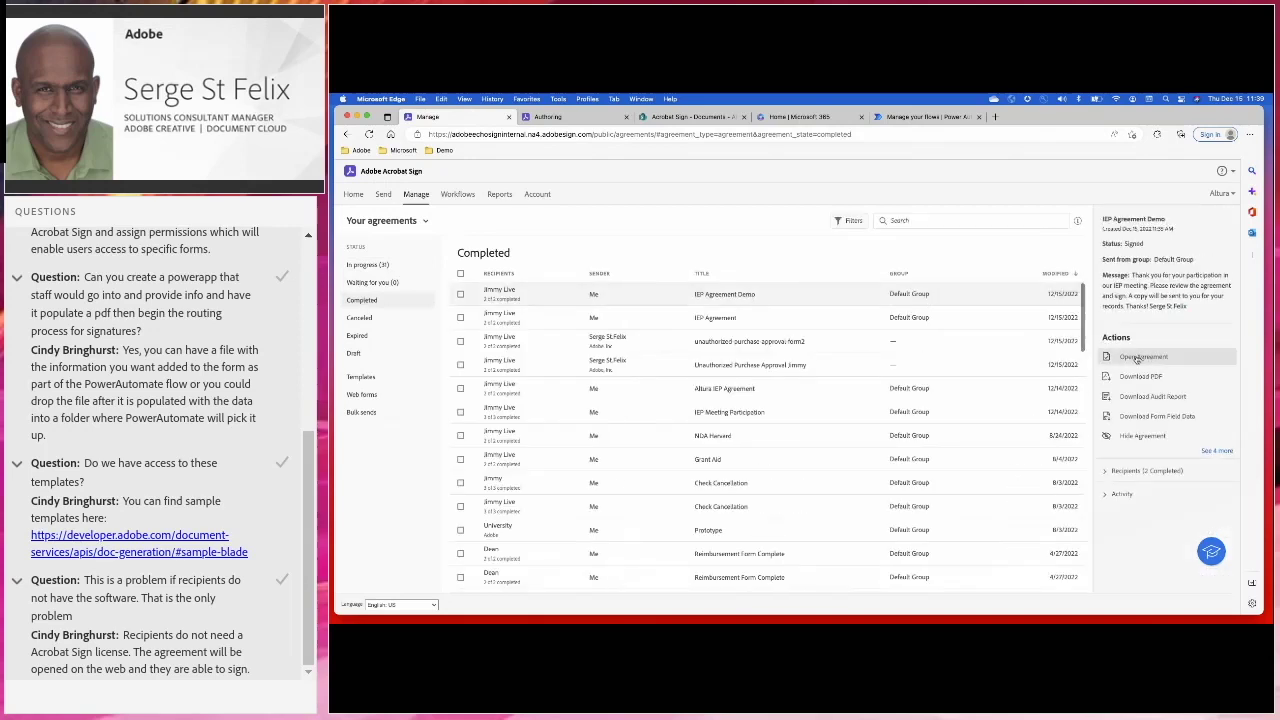
pyautogui.click(1141, 357)
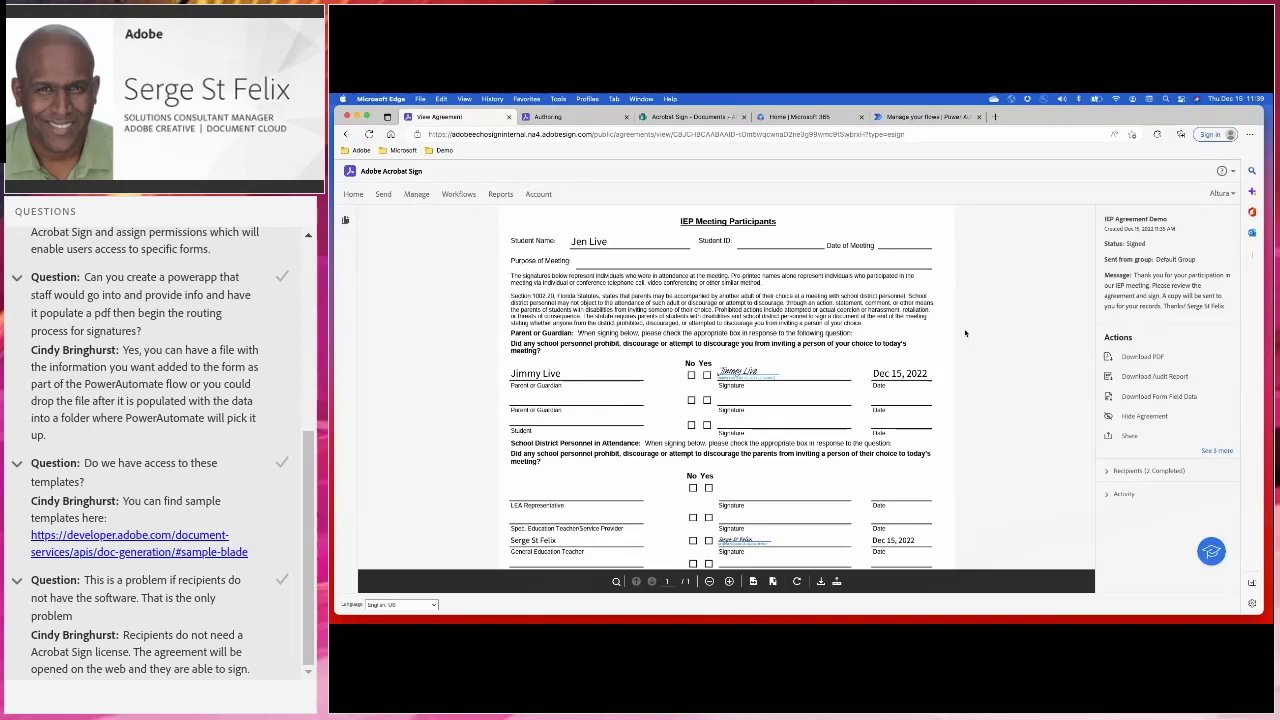
# Switch to the SharePoint library and open the Completed IEP Meetings folder
pyautogui.rightClick(671, 117)
pyautogui.click(645, 151)
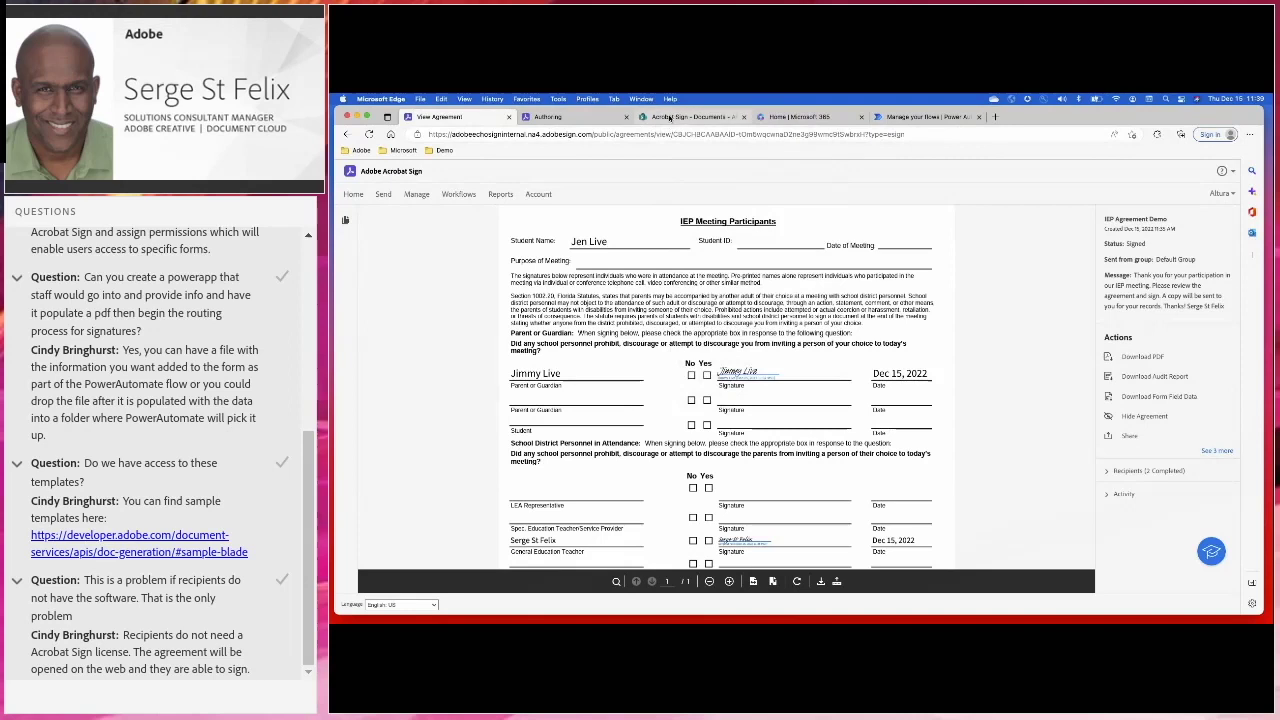
pyautogui.click(668, 117)
pyautogui.click(452, 318)
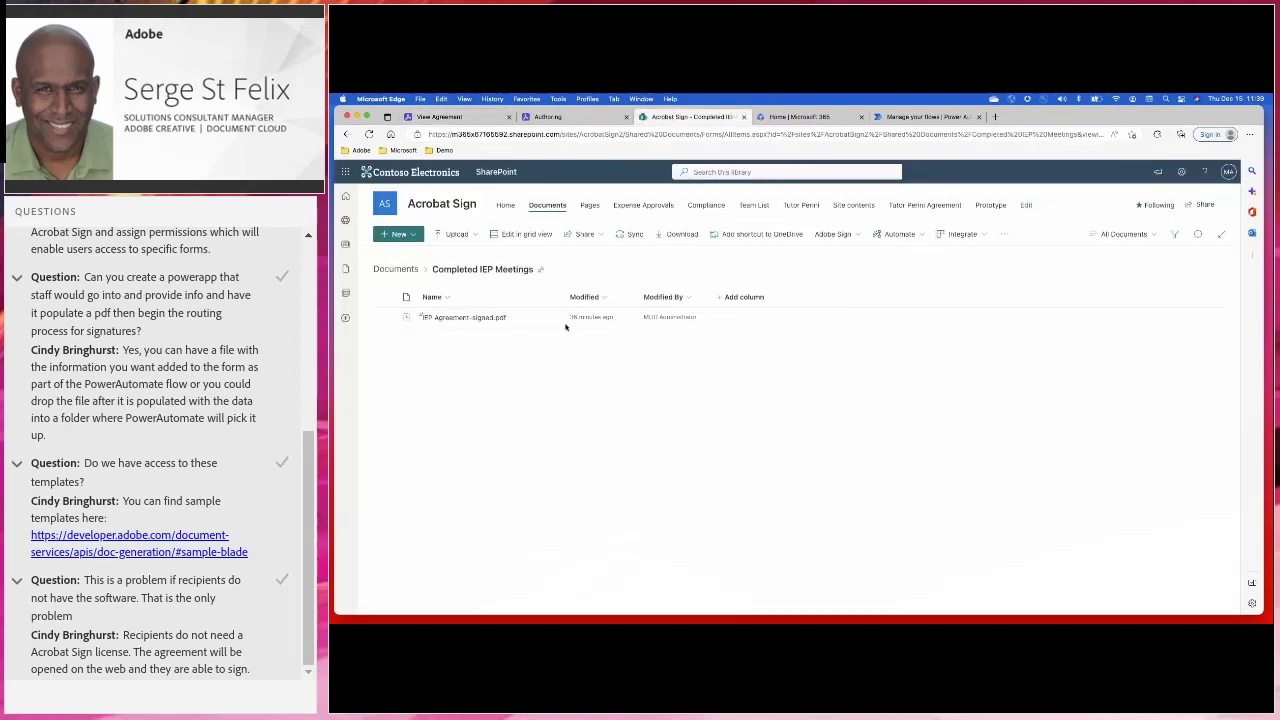
# Reload Completed IEP Meetings to reveal IEP Agreement Demo-signed.pdf, then go to Power Automate's flows
pyautogui.click(369, 134)
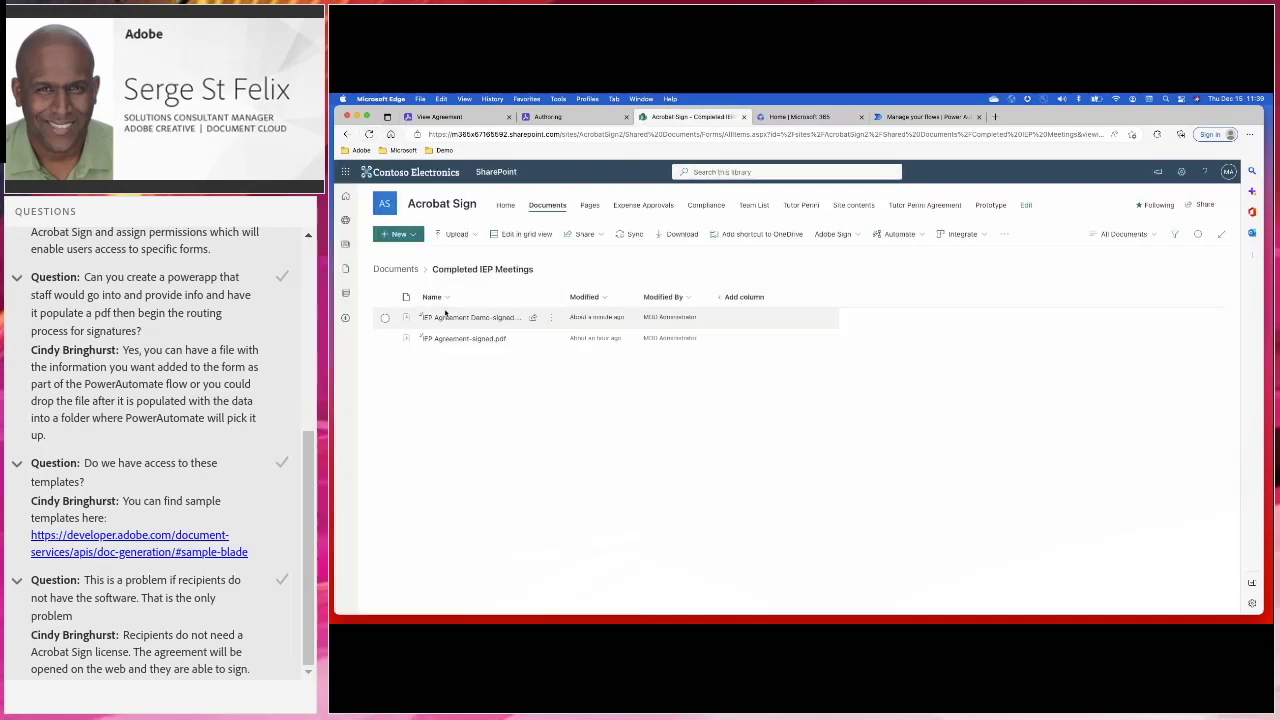
pyautogui.moveTo(454, 321)
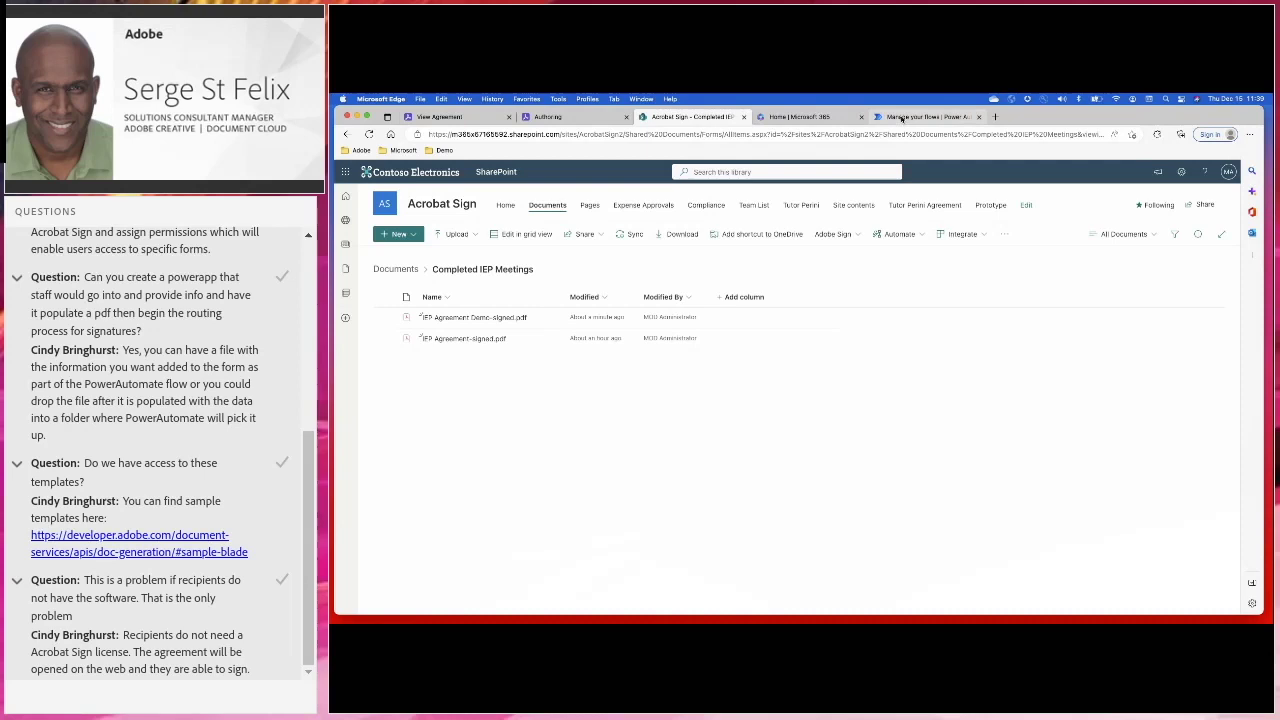
pyautogui.click(902, 117)
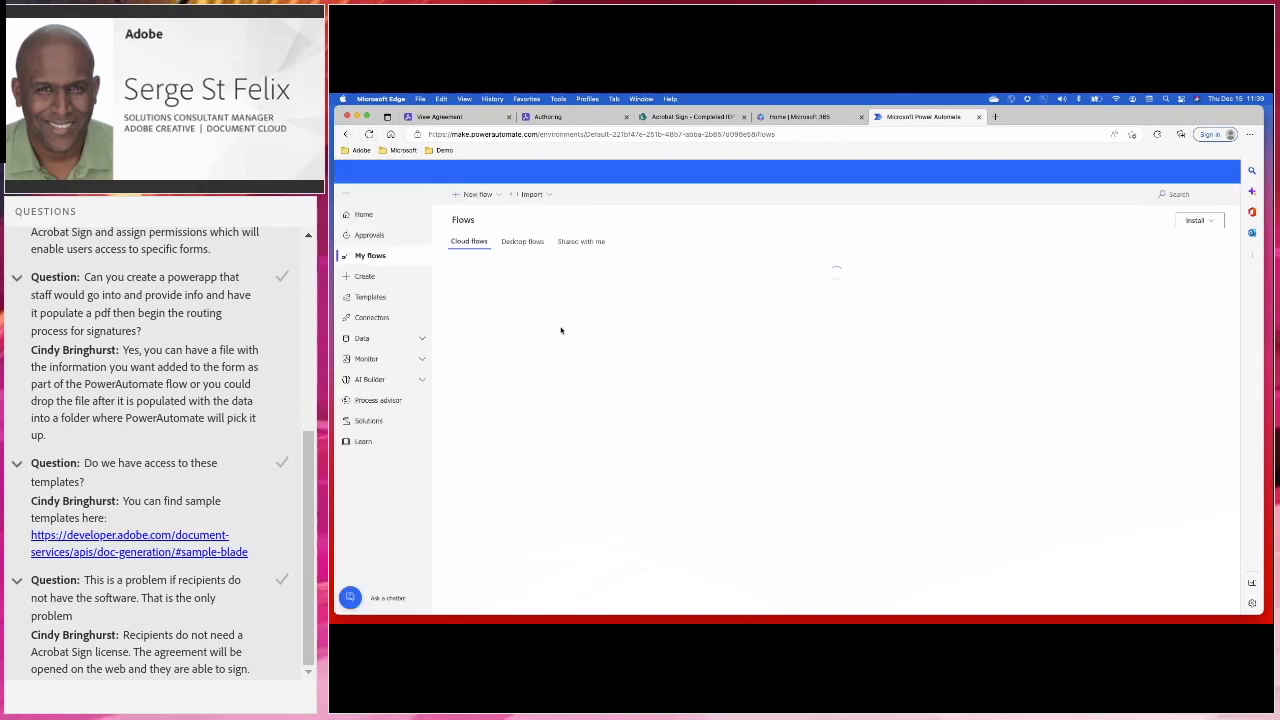
# Check the Save agreement to SharePoint flow's successful run, then return to Acrobat Sign's home page
pyautogui.click(550, 310)
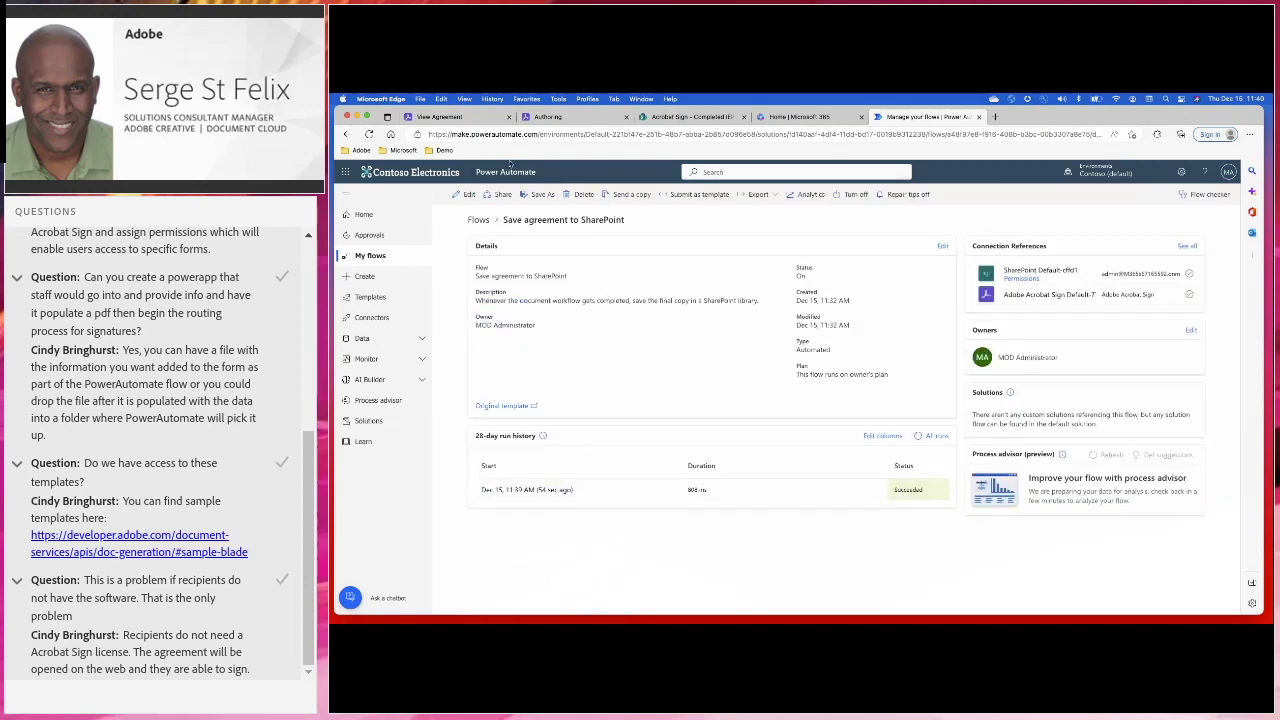
pyautogui.click(440, 117)
pyautogui.click(354, 197)
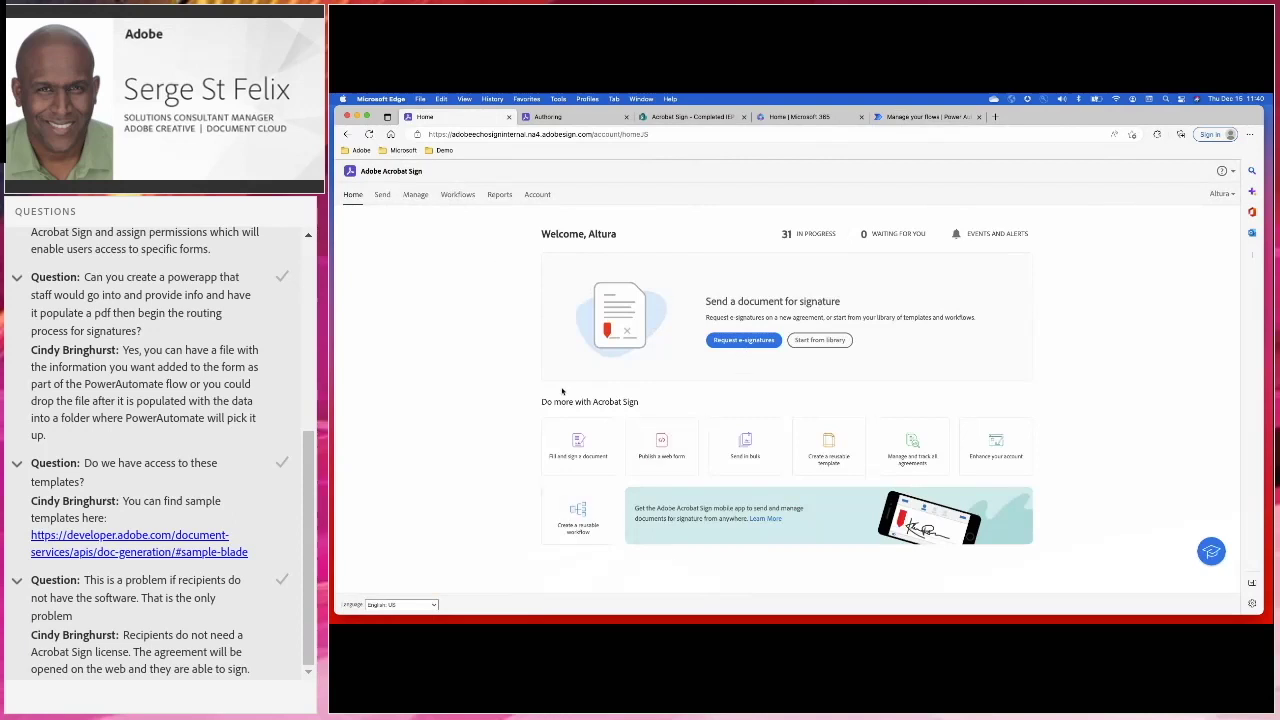
pyautogui.click(456, 199)
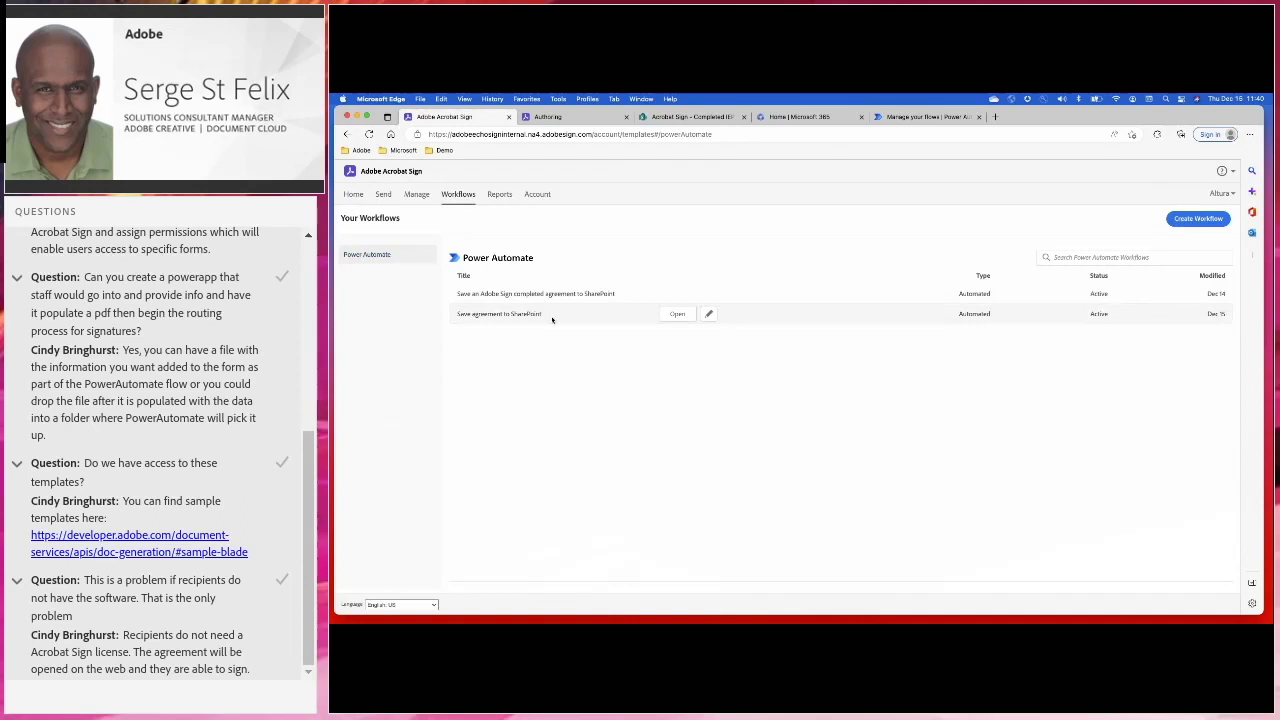
pyautogui.click(674, 316)
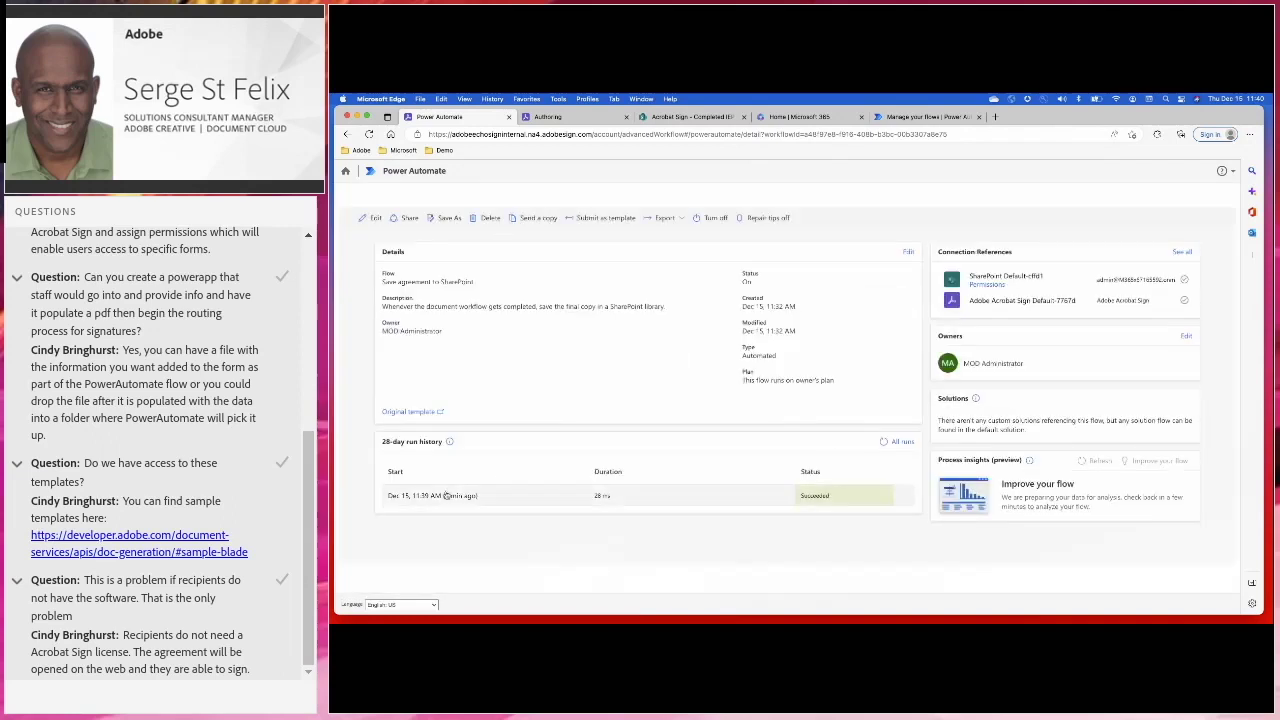
pyautogui.click(428, 497)
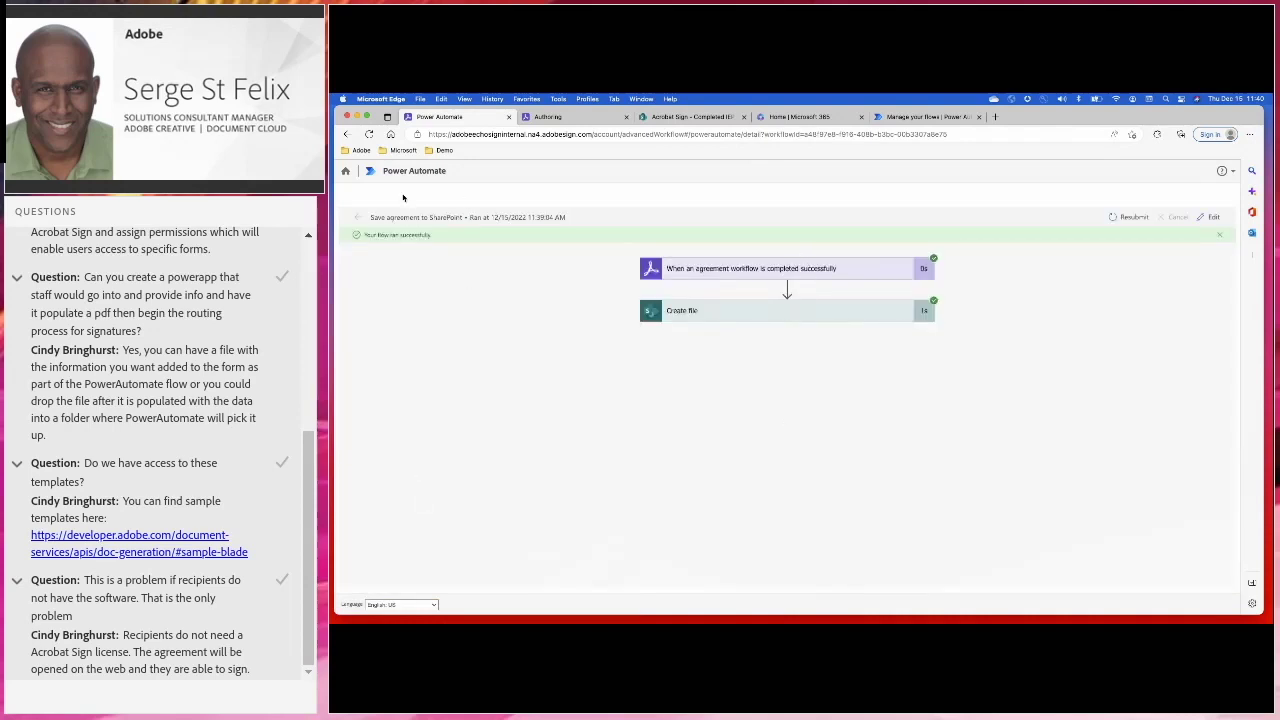
pyautogui.click(354, 218)
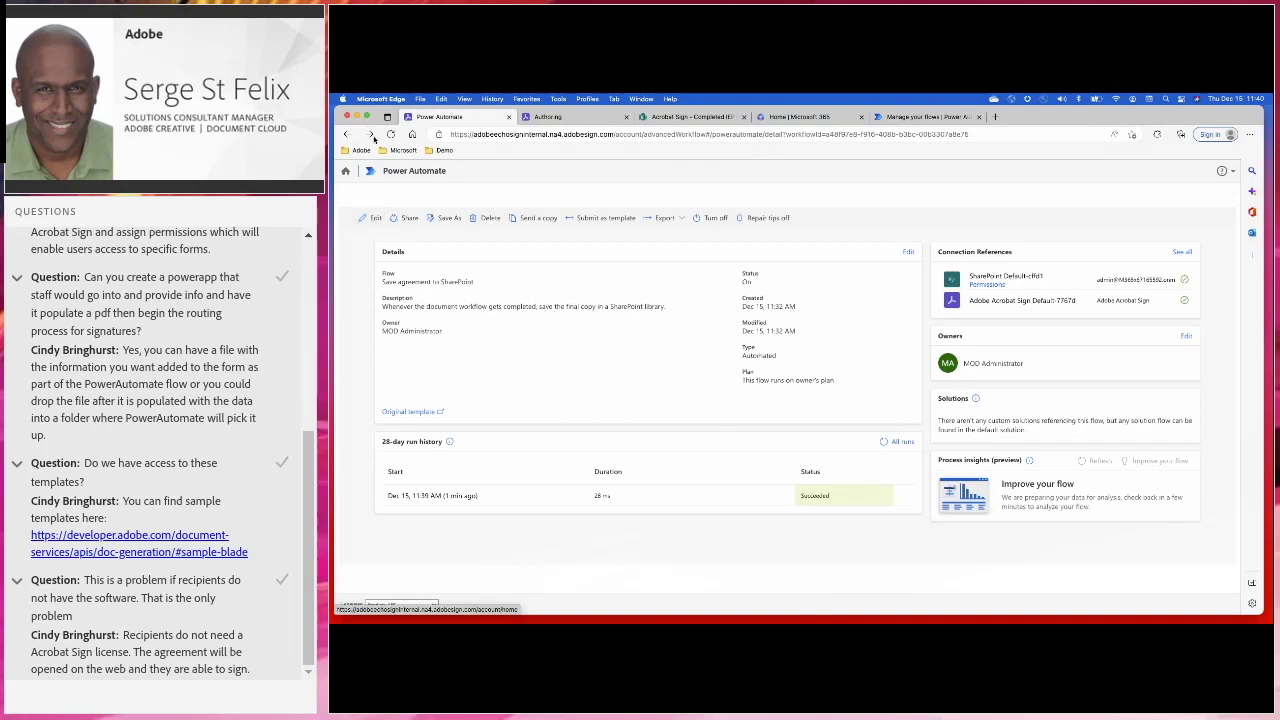
pyautogui.click(346, 171)
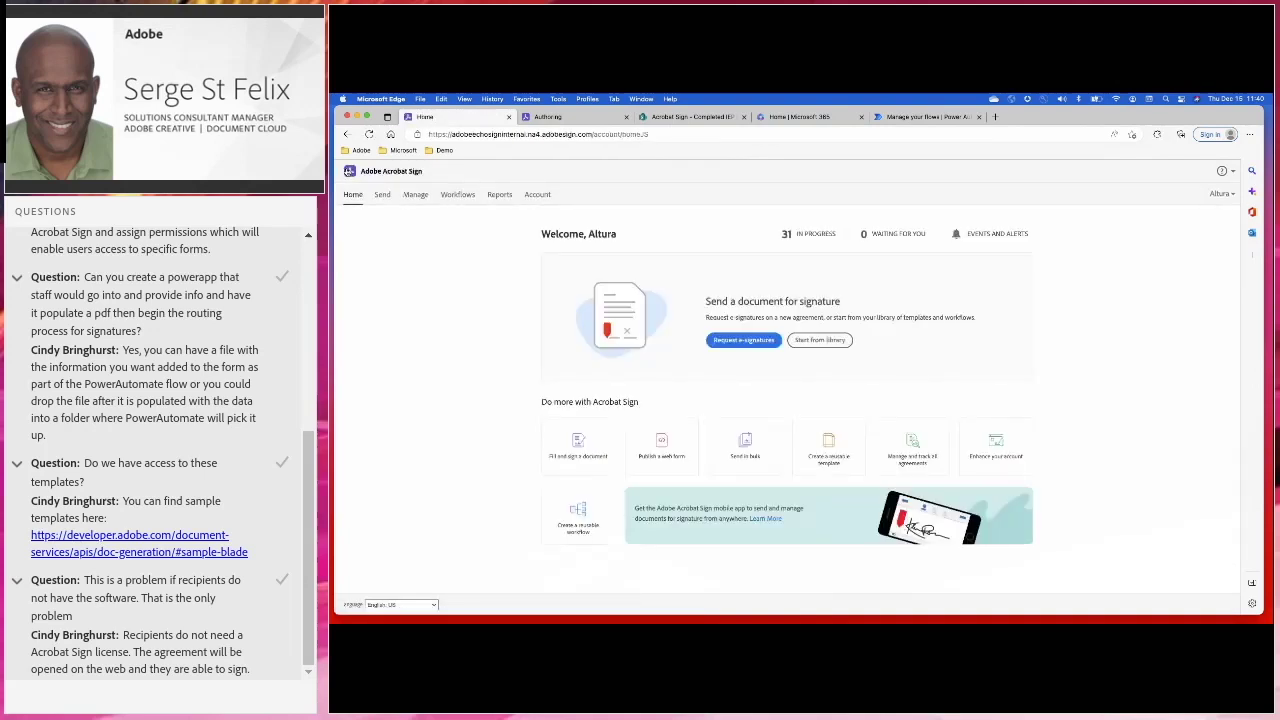